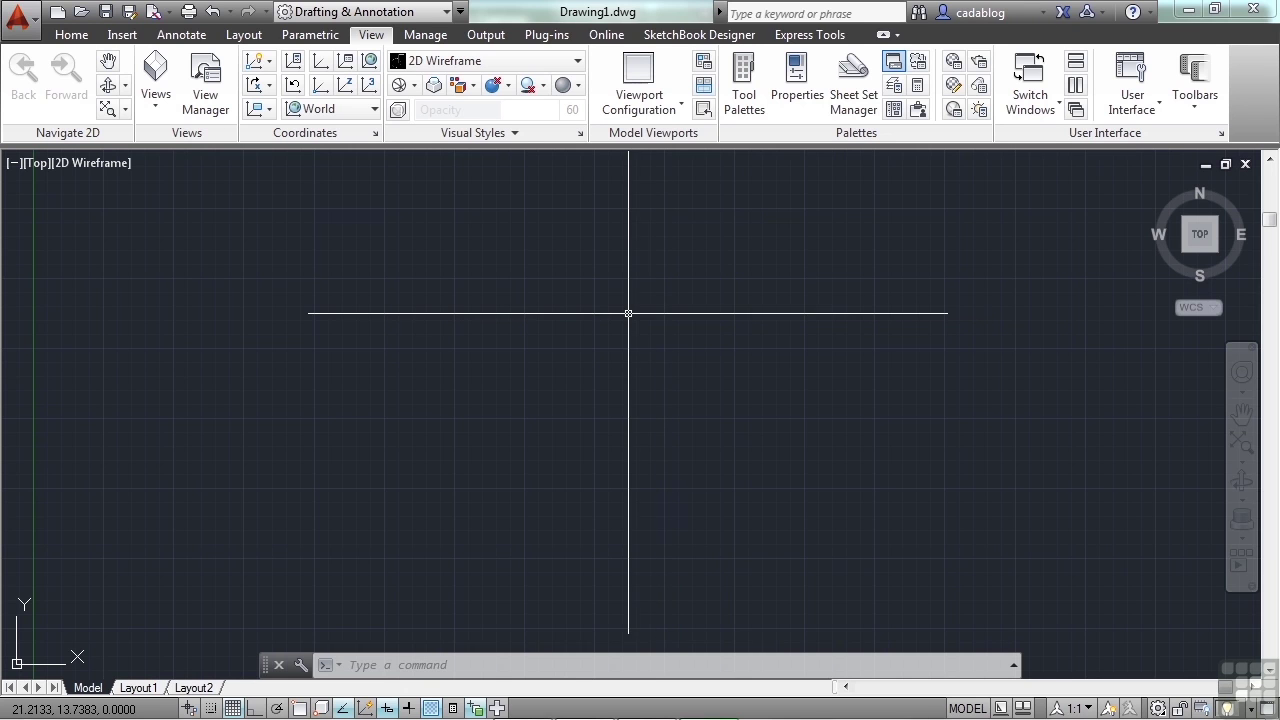
Step: Create a new drawing, Drawing2, from the acad.dwt template
click(20, 18)
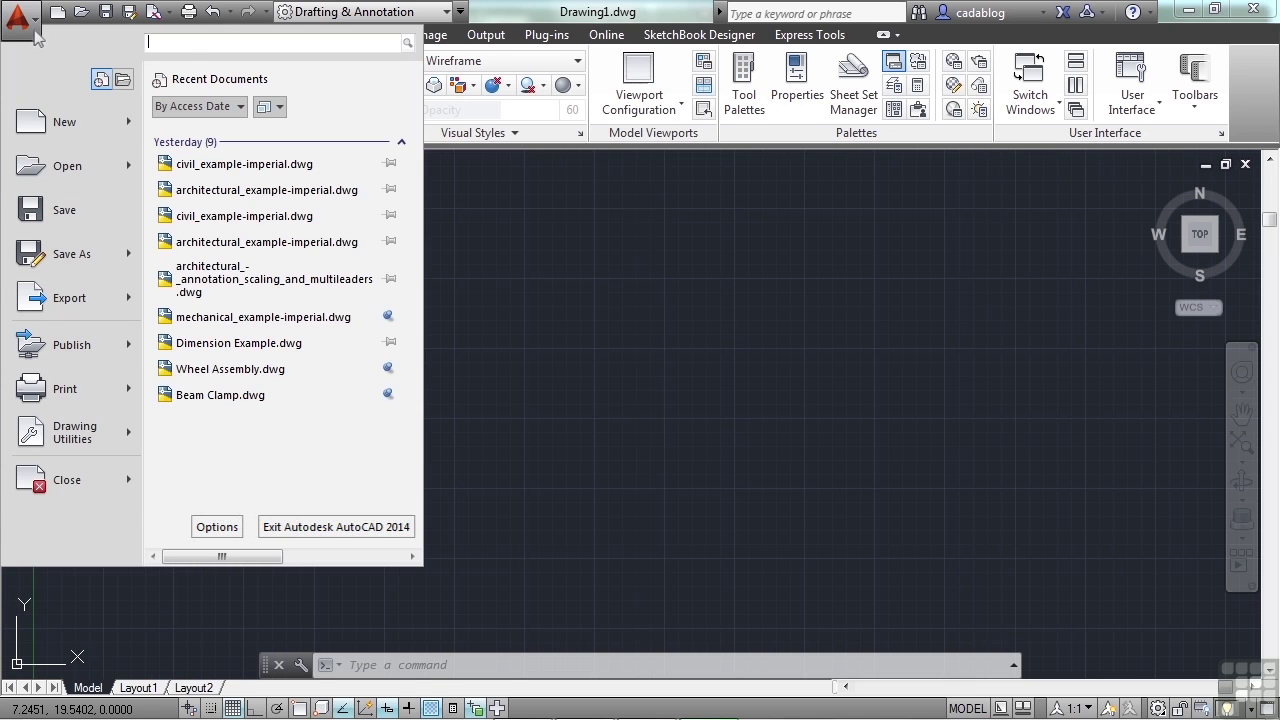
mouse_move(62, 128)
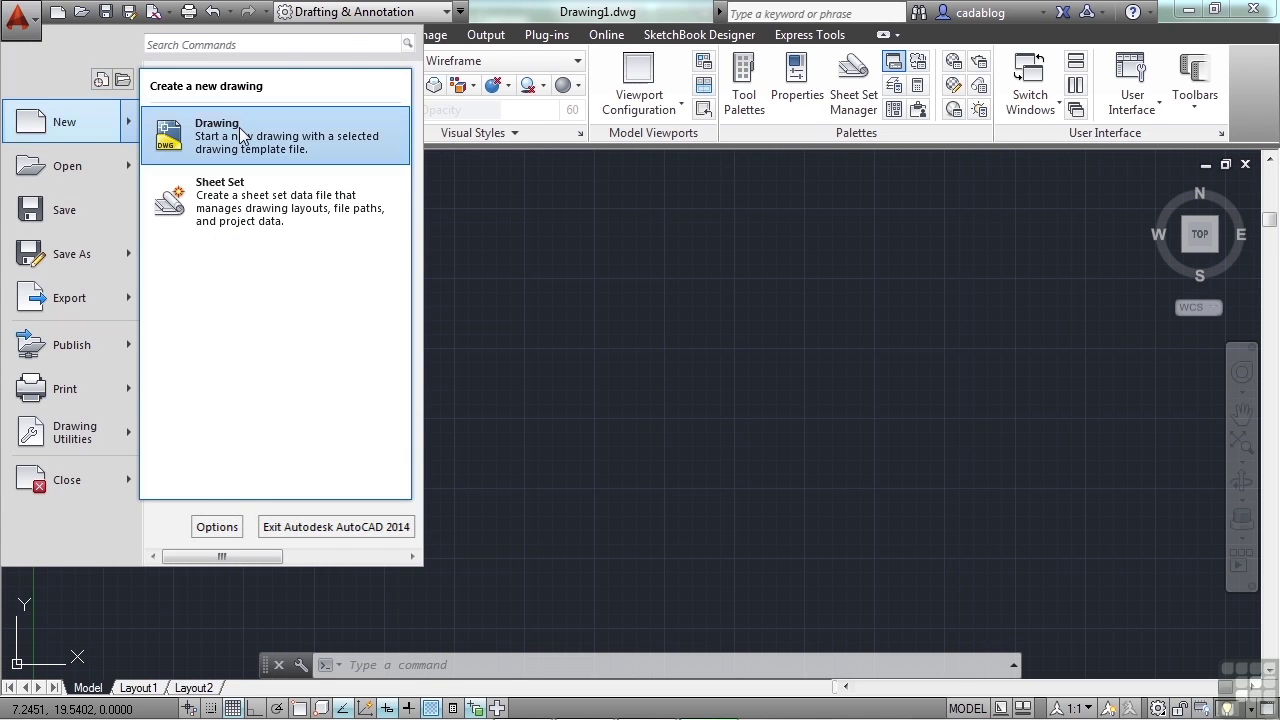
click(239, 135)
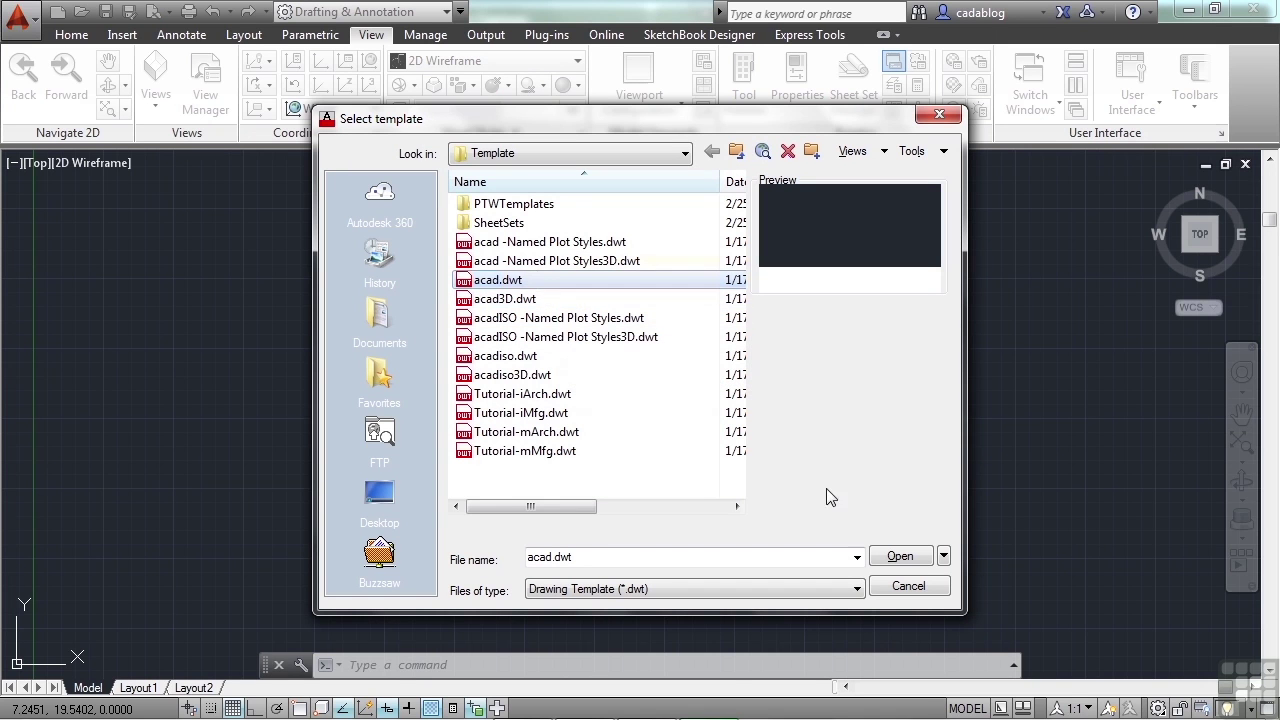
click(898, 558)
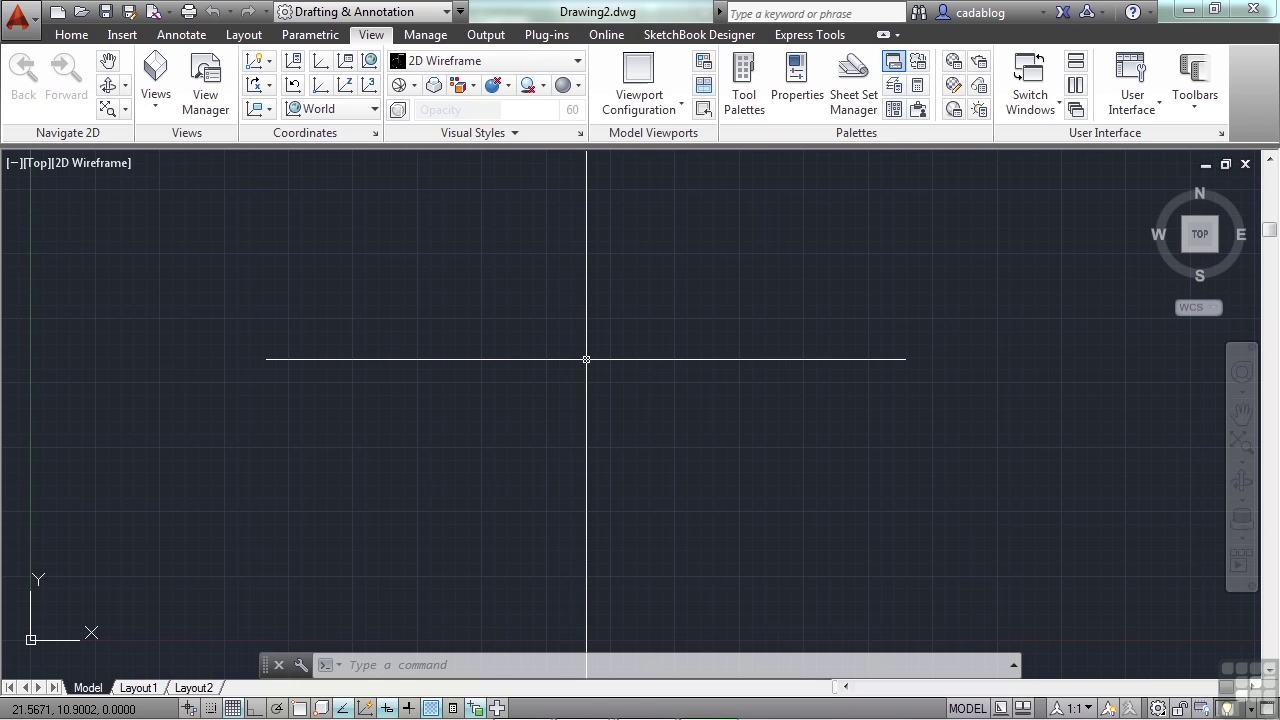
Step: In Drawing Units, keep Inches and Decimal Degrees, set Architectural length and 0.0 angle precision
click(22, 20)
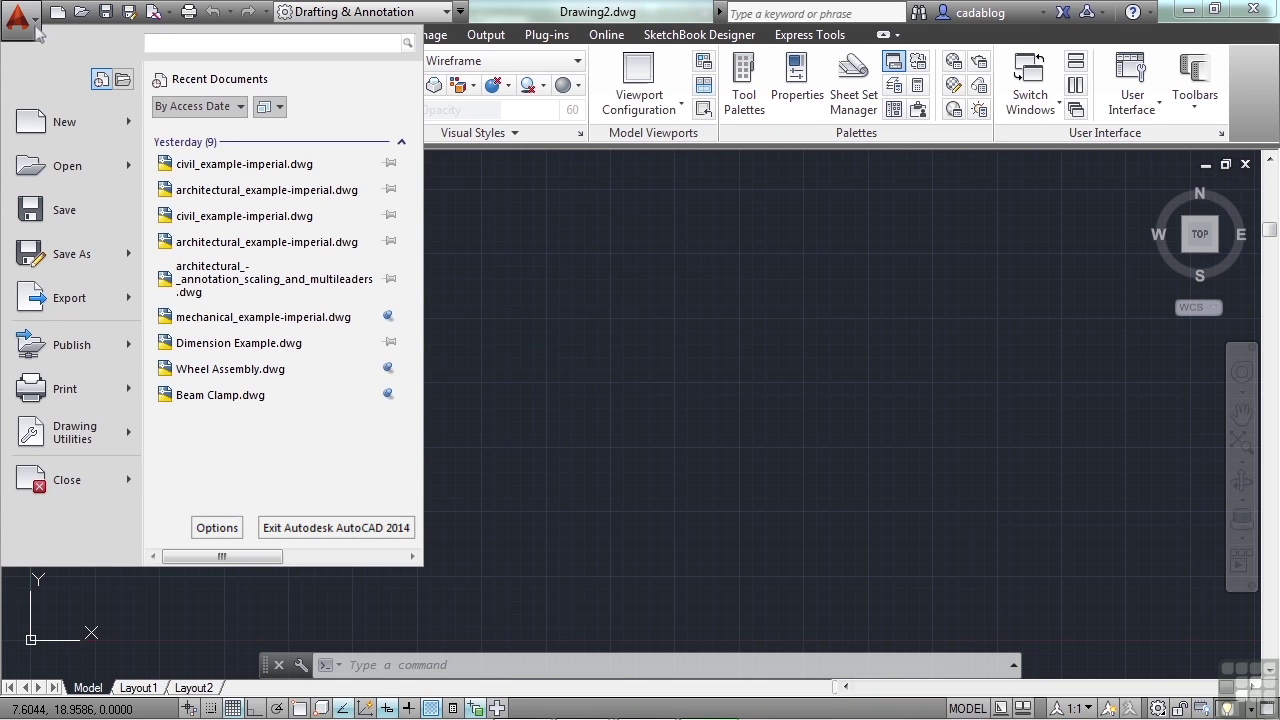
mouse_move(84, 442)
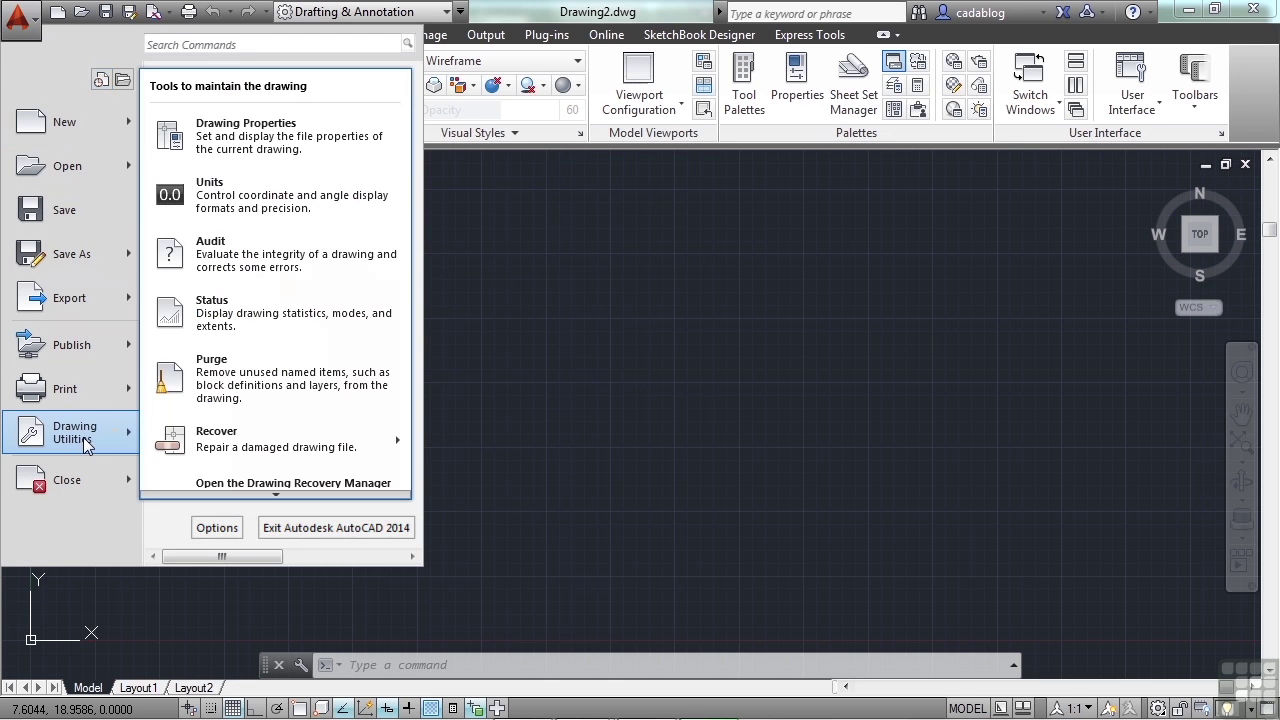
click(252, 208)
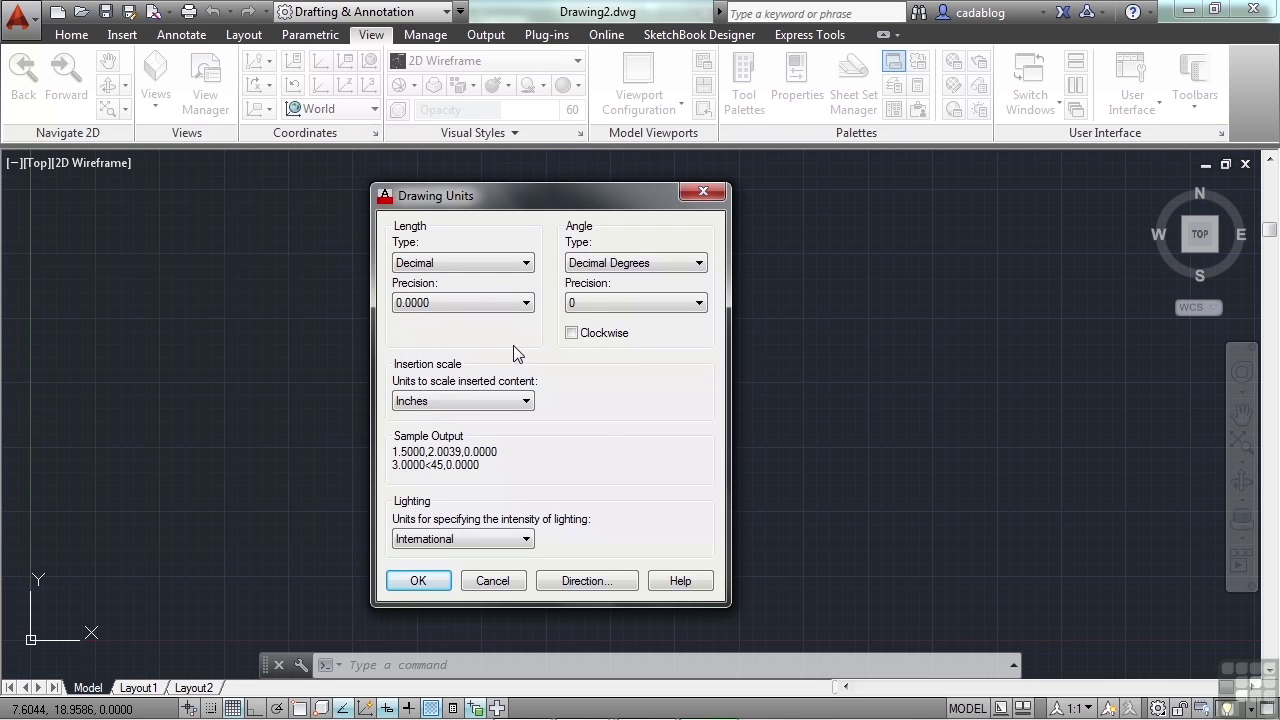
mouse_move(490, 406)
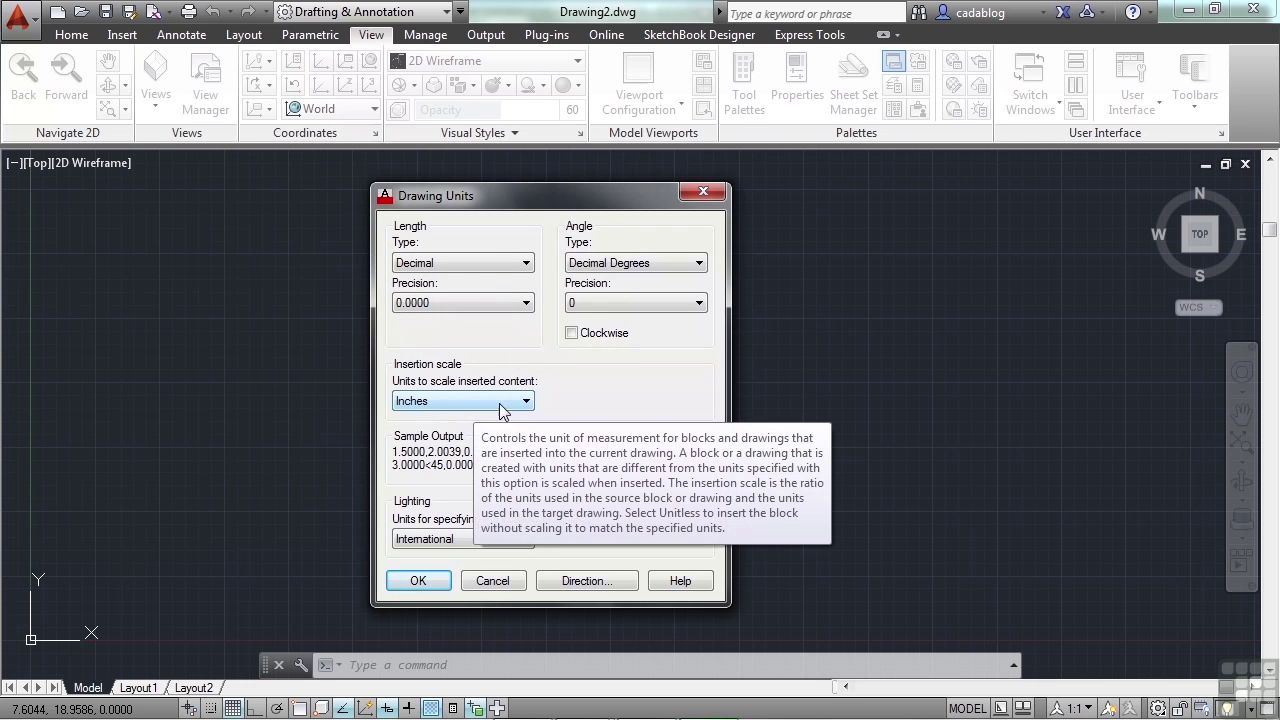
click(526, 406)
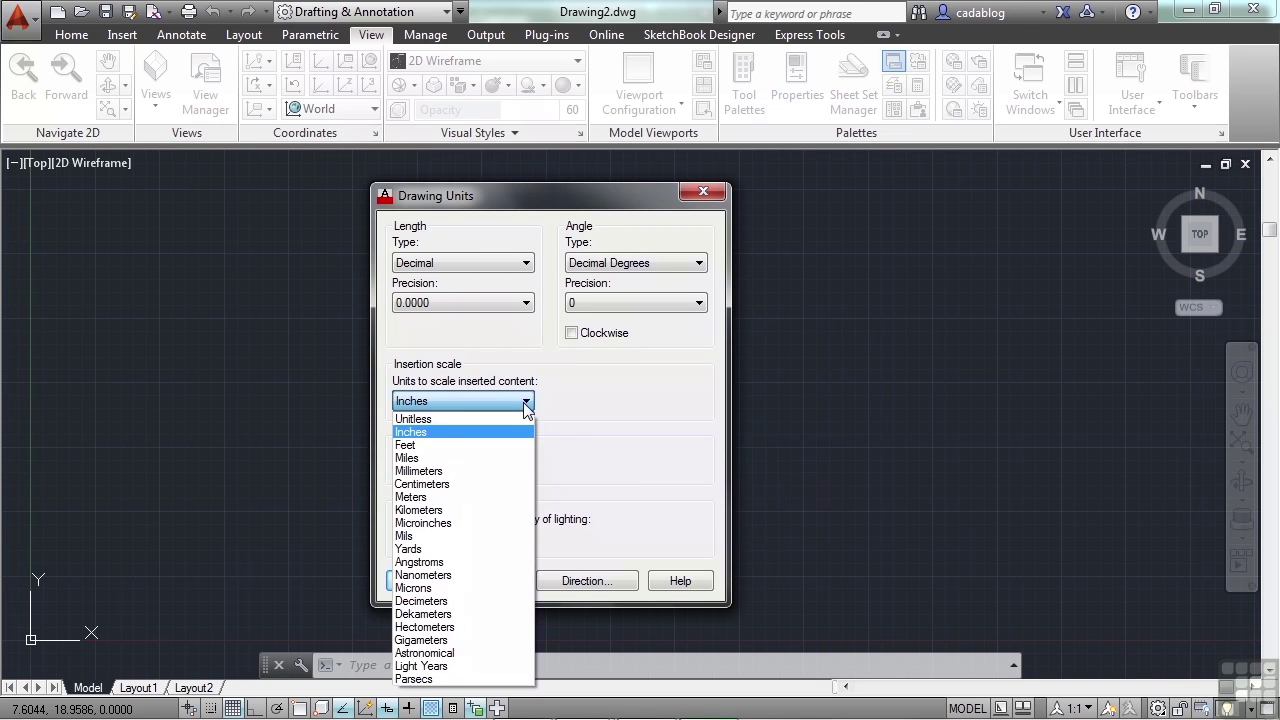
click(428, 433)
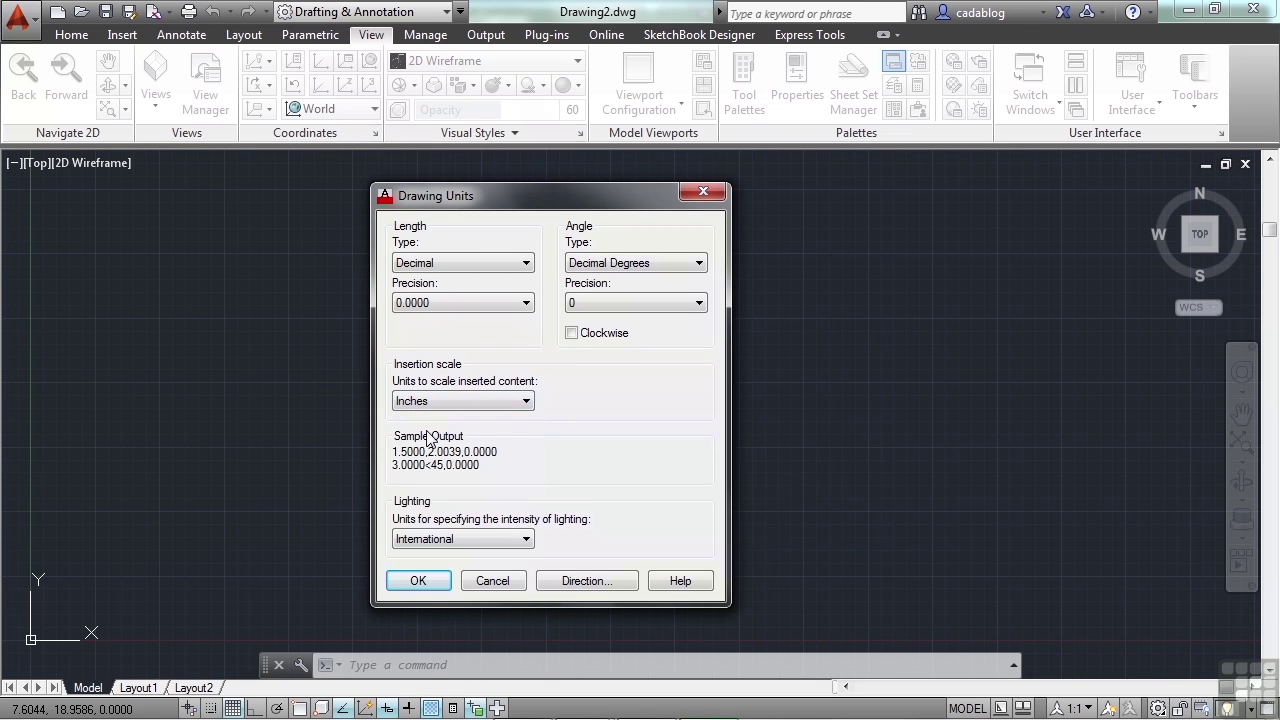
click(515, 264)
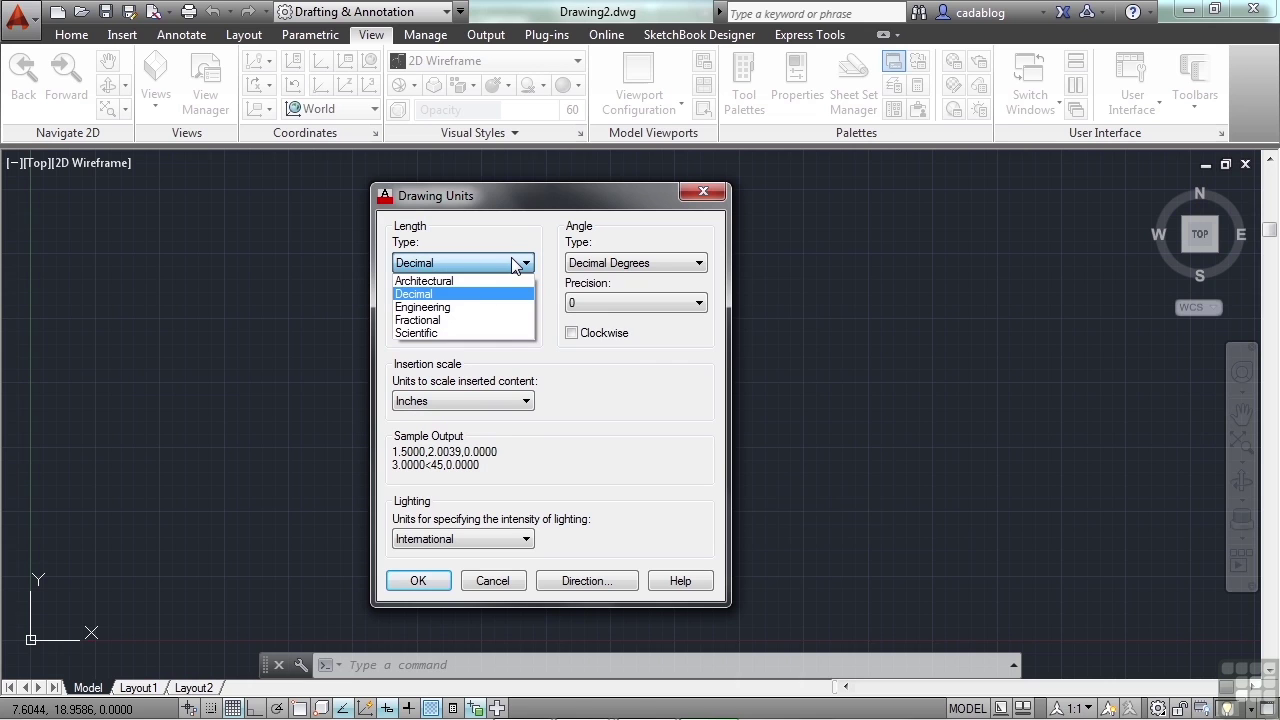
click(465, 283)
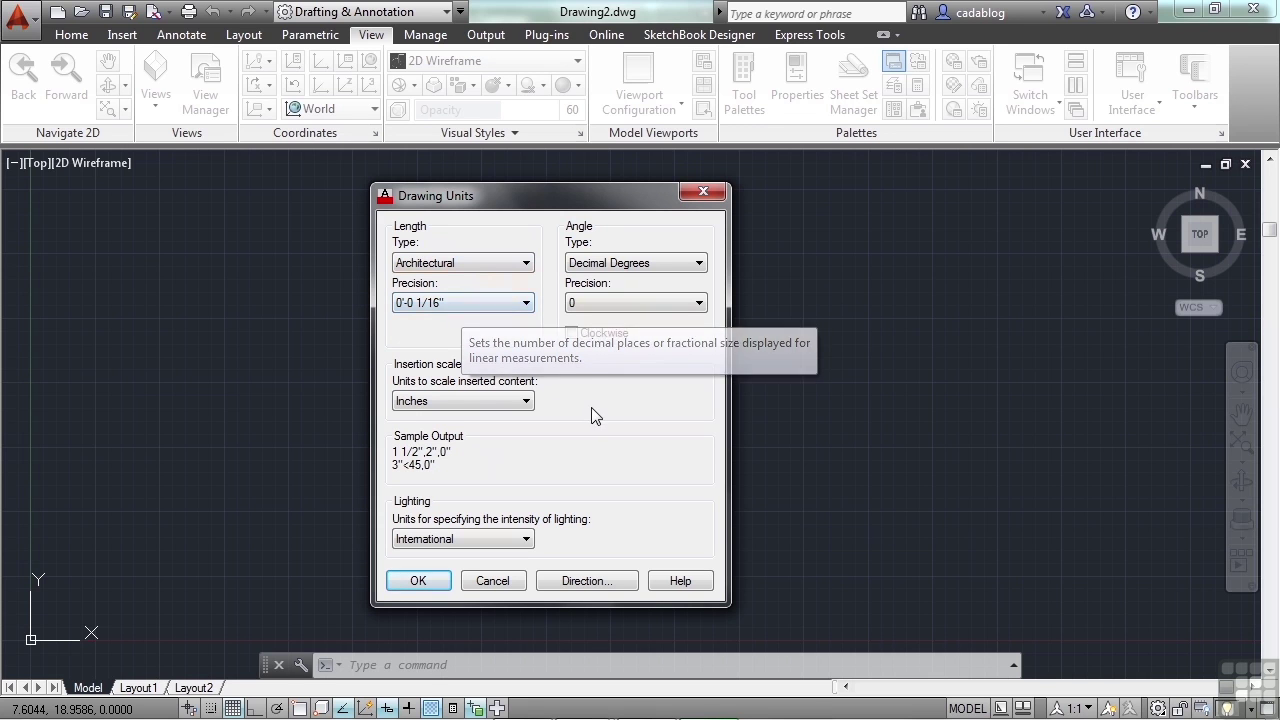
click(689, 270)
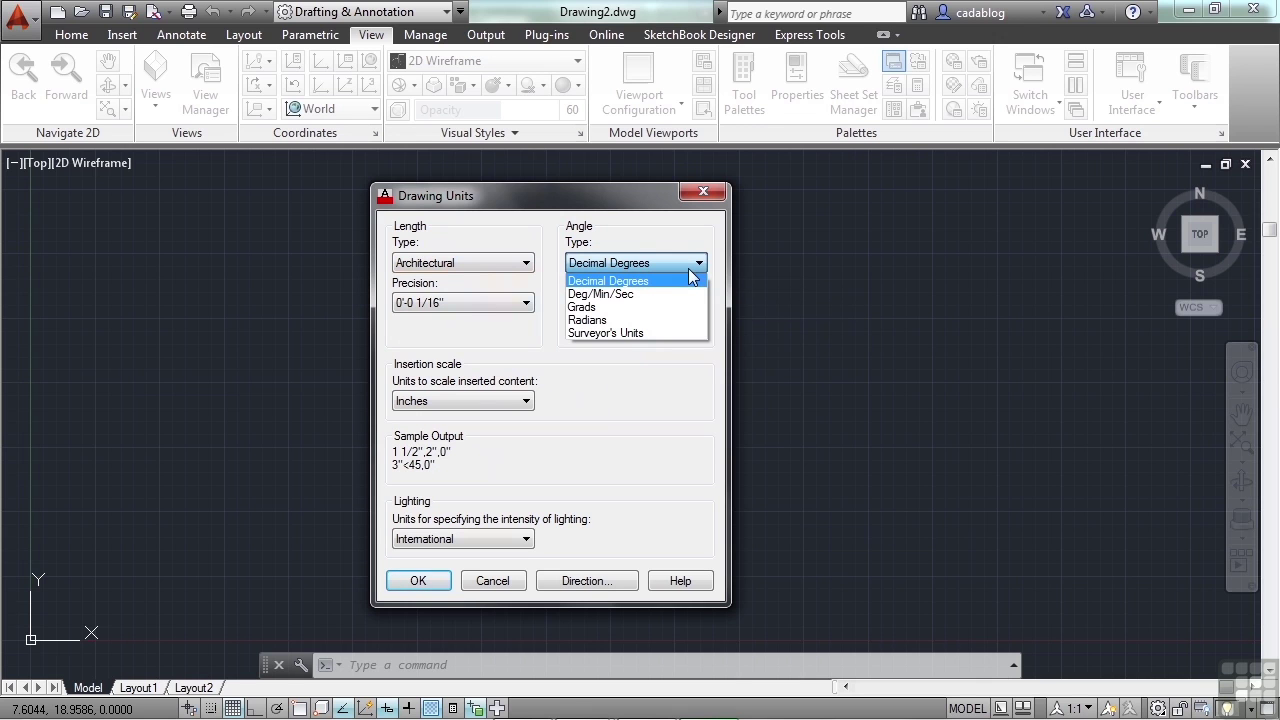
click(684, 285)
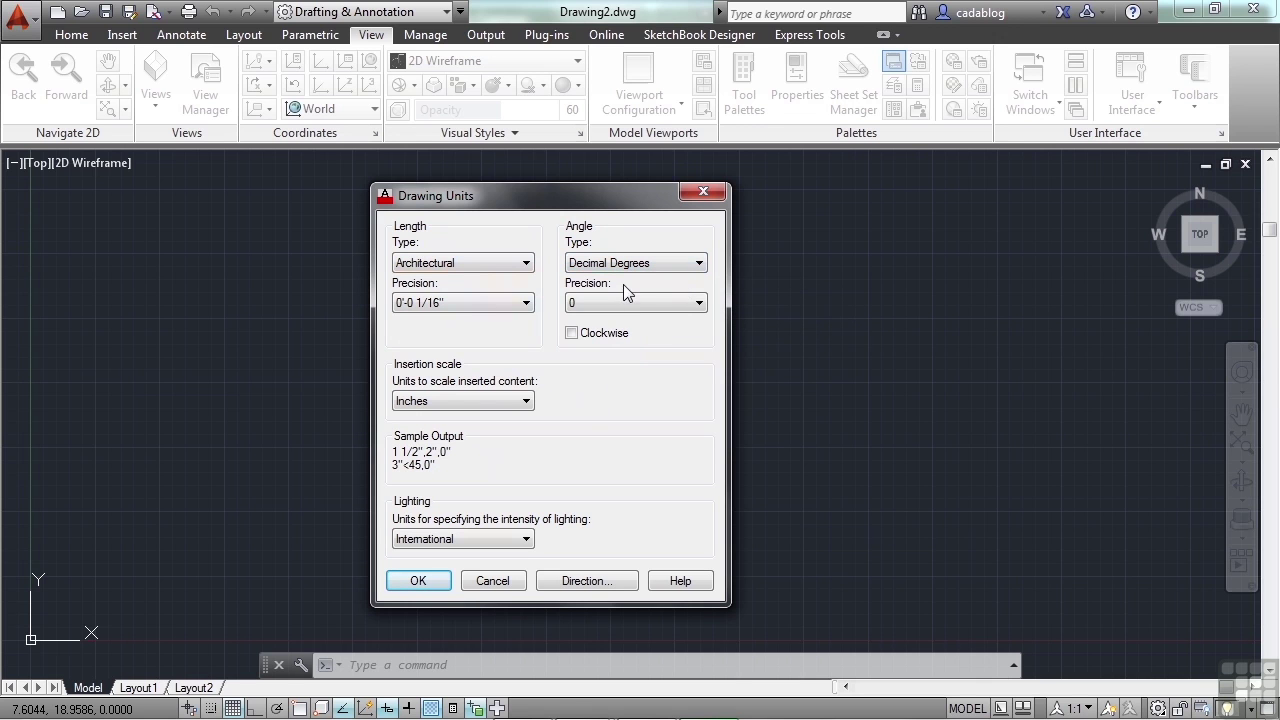
click(692, 304)
click(640, 338)
Step: Confirm the Drawing Units dialog so coordinates read in feet and fractional inches
click(419, 581)
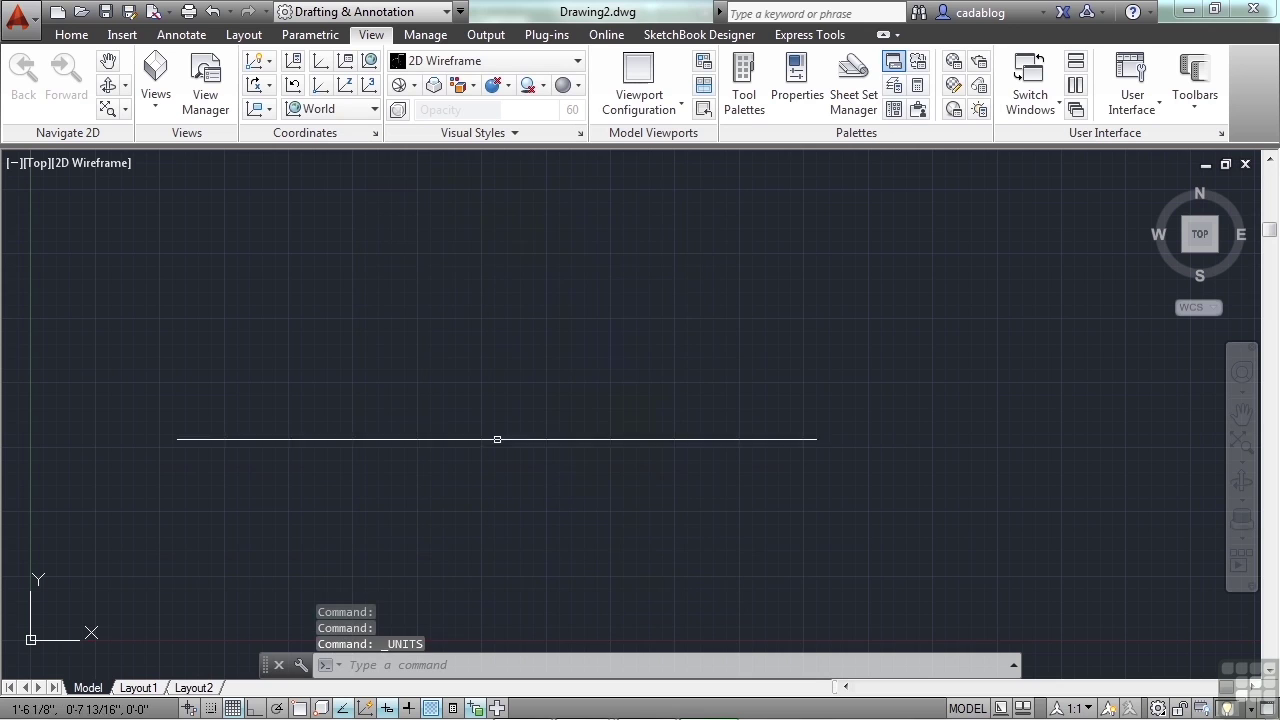
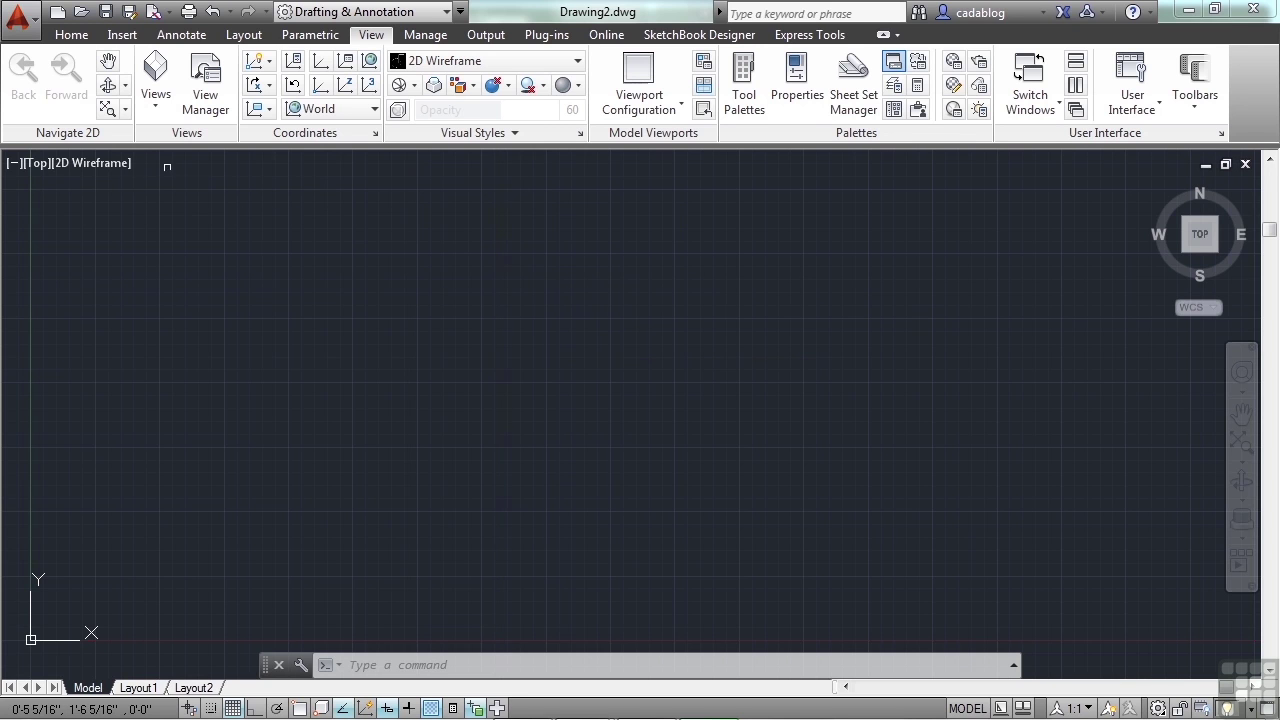
Step: Begin saving Drawing2.dwg and open its online storage options from the Save Drawing As dialog
click(20, 20)
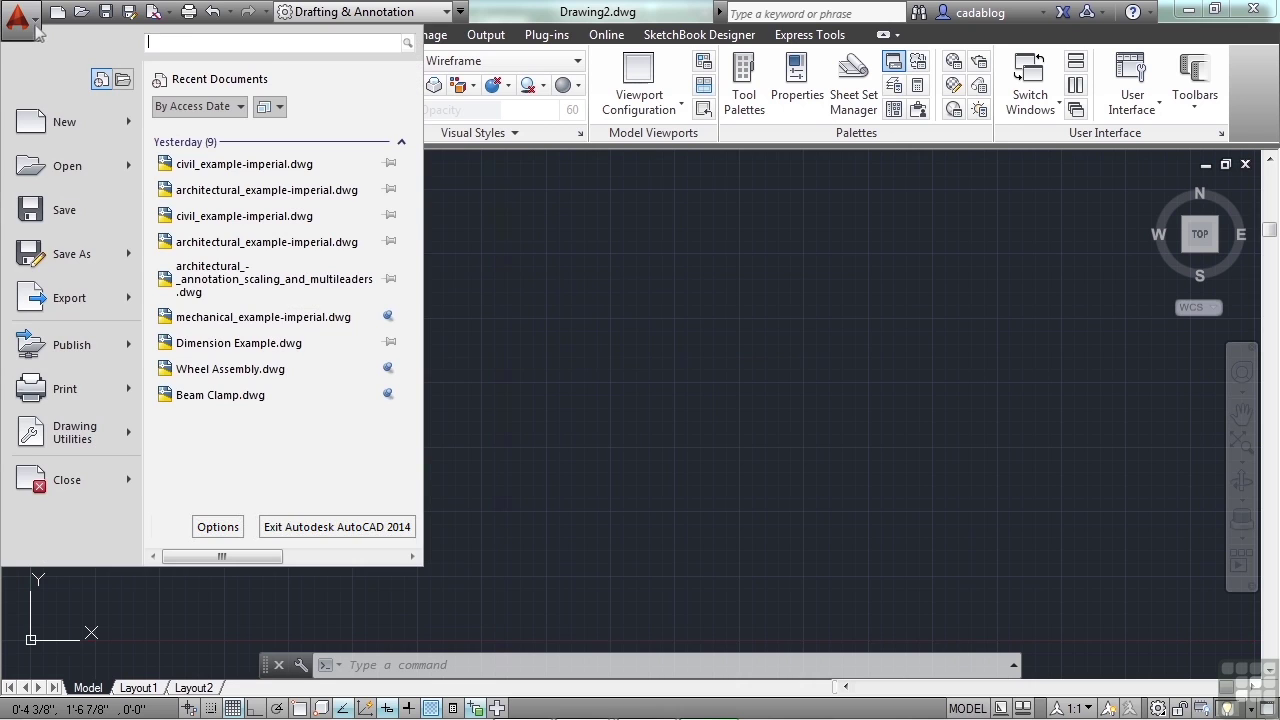
click(62, 210)
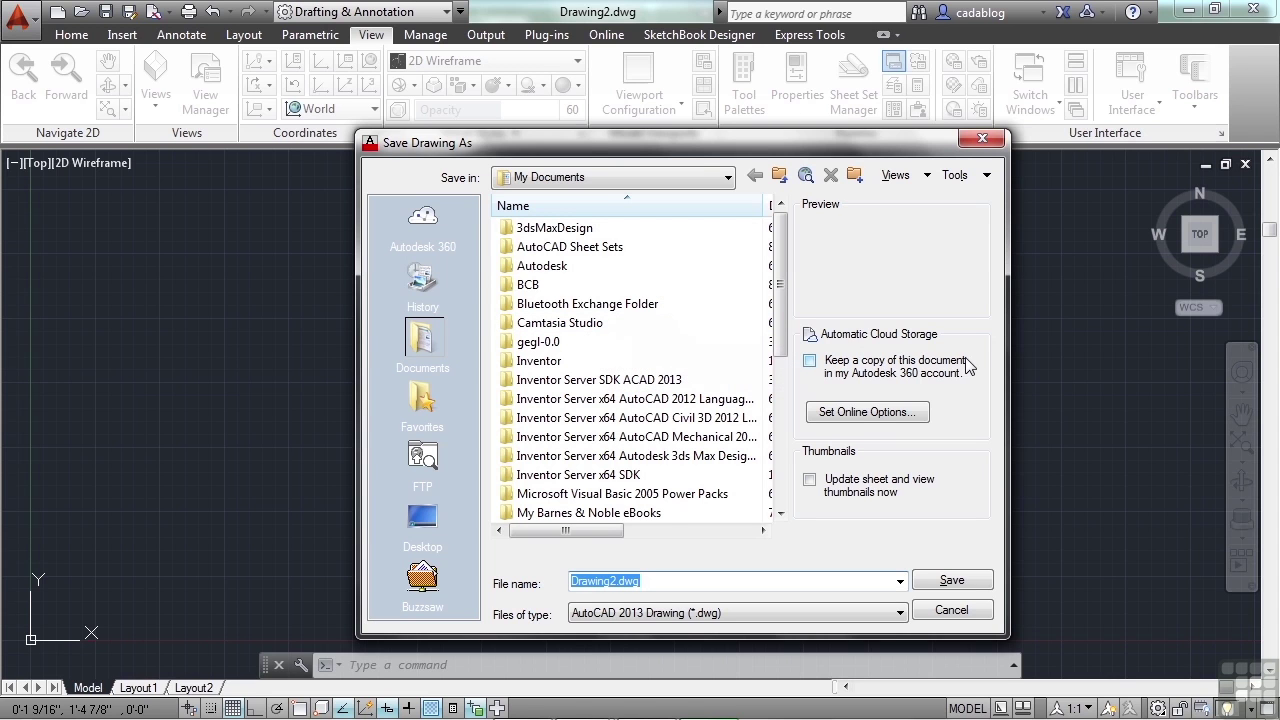
click(896, 418)
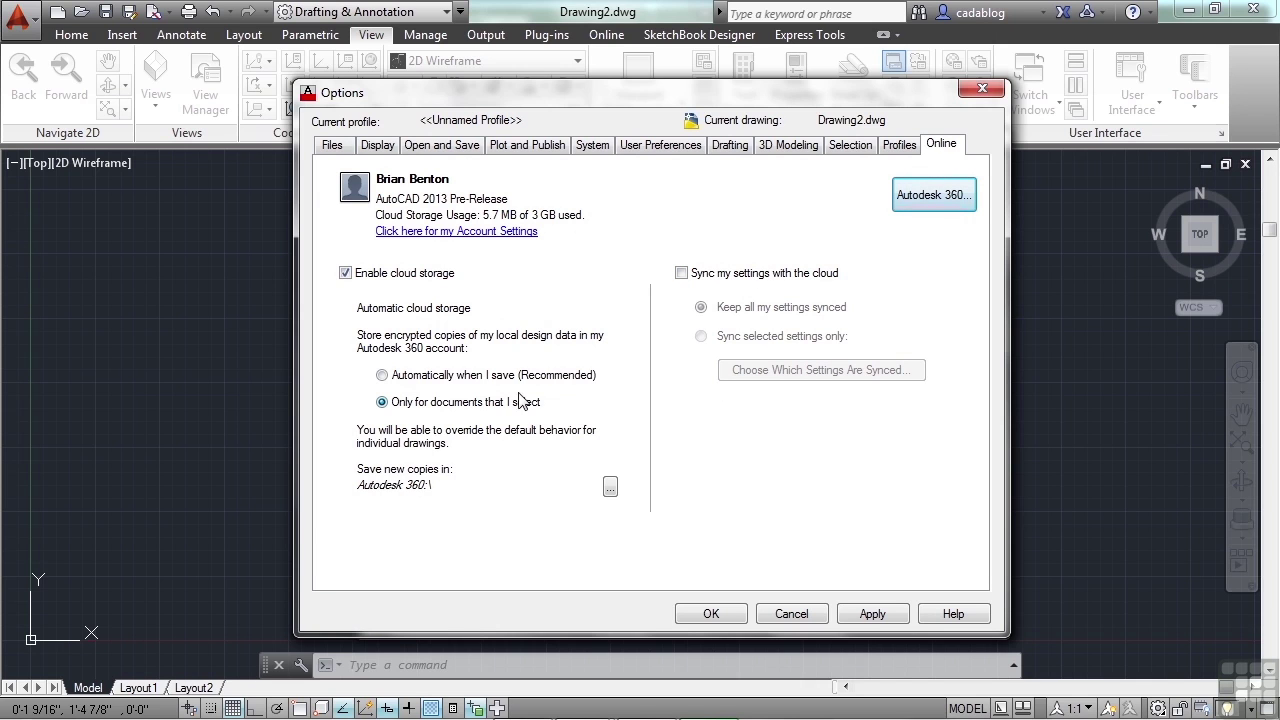
Step: Set automatic cloud storage to 'Only for documents that I select' and confirm
click(448, 378)
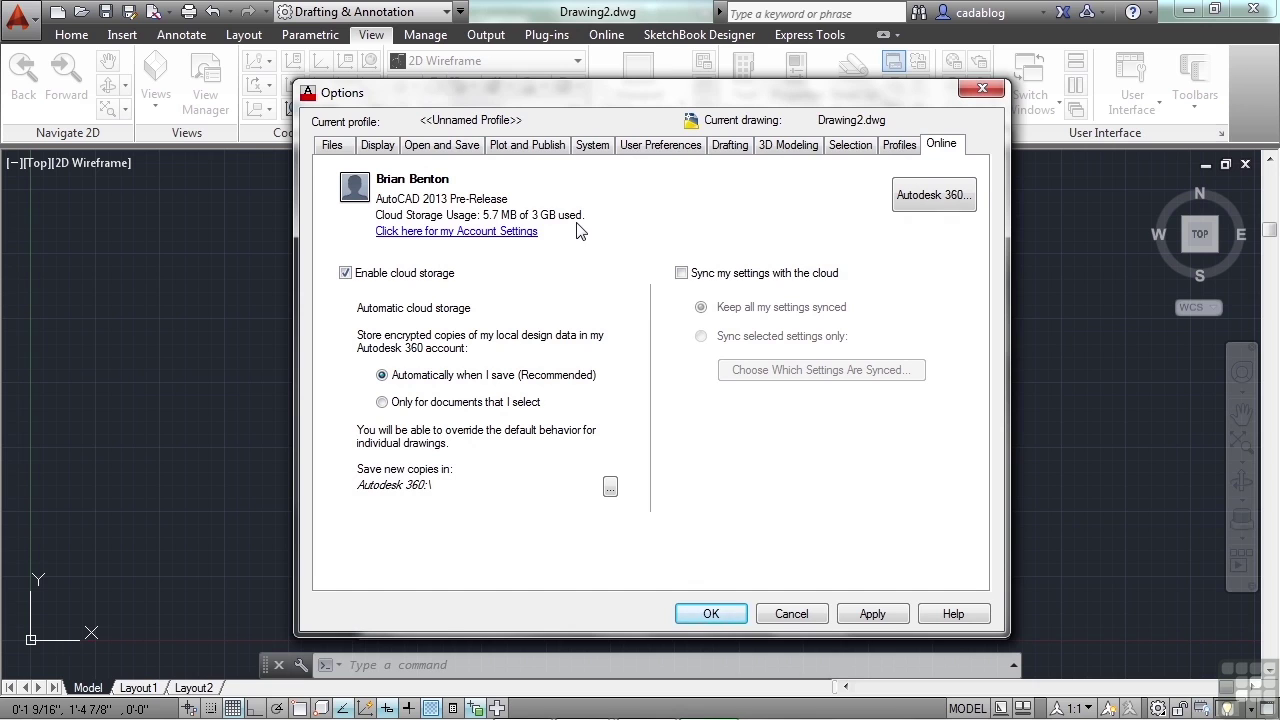
click(452, 405)
click(468, 380)
click(450, 401)
click(710, 614)
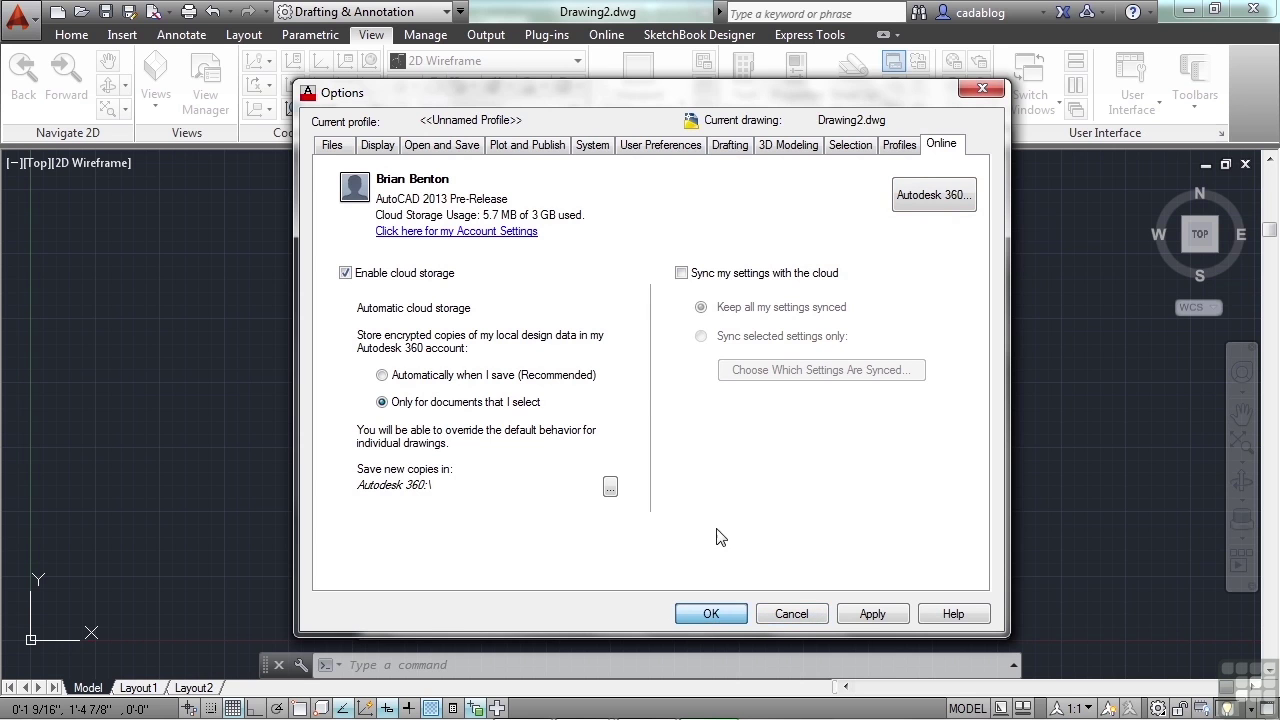
key(ctrl+s)
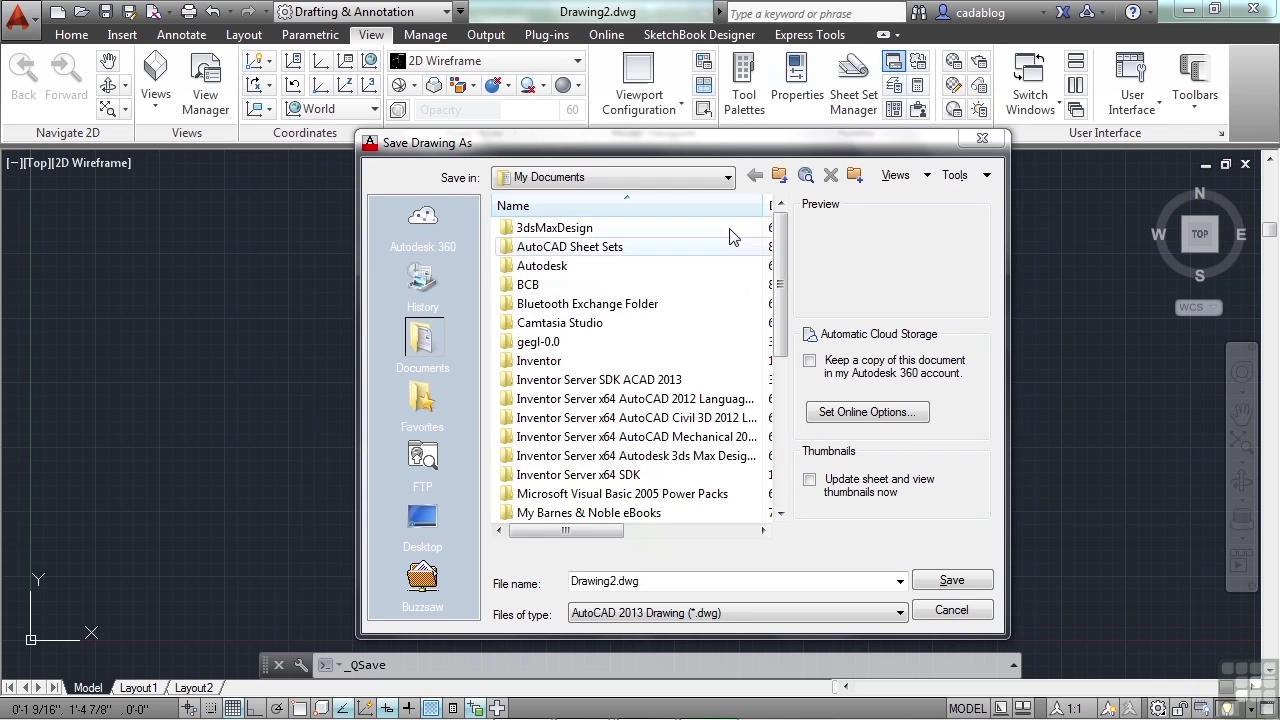
Step: Save the drawing to Autodesk 360 under the name 'Chapter 4 Project'
click(426, 218)
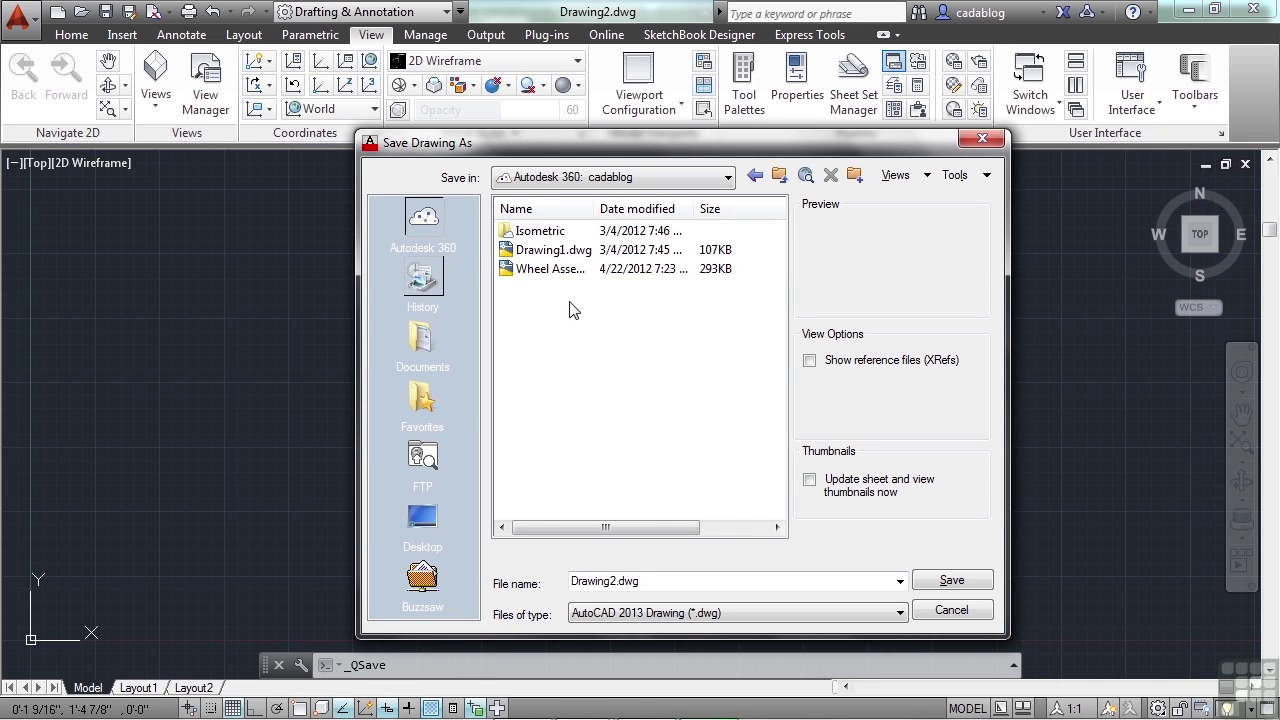
click(594, 581)
double_click(594, 581)
drag(617, 581, 571, 560)
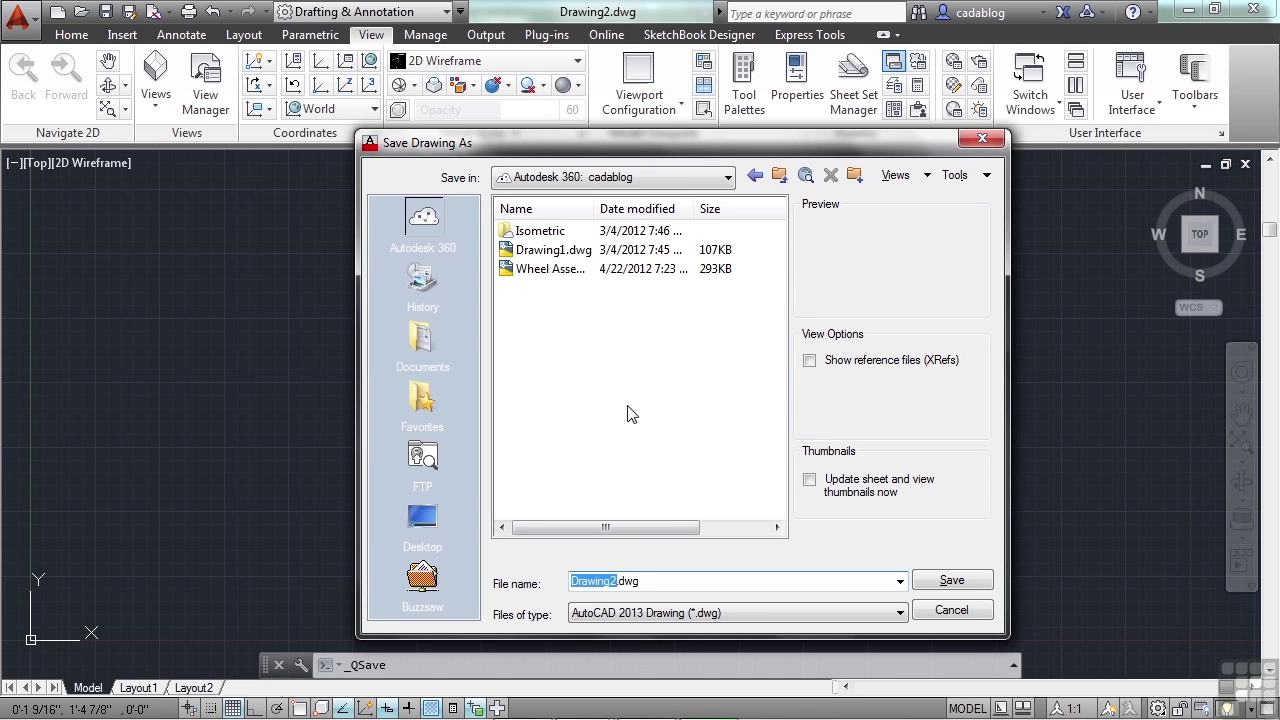
text(Ch)
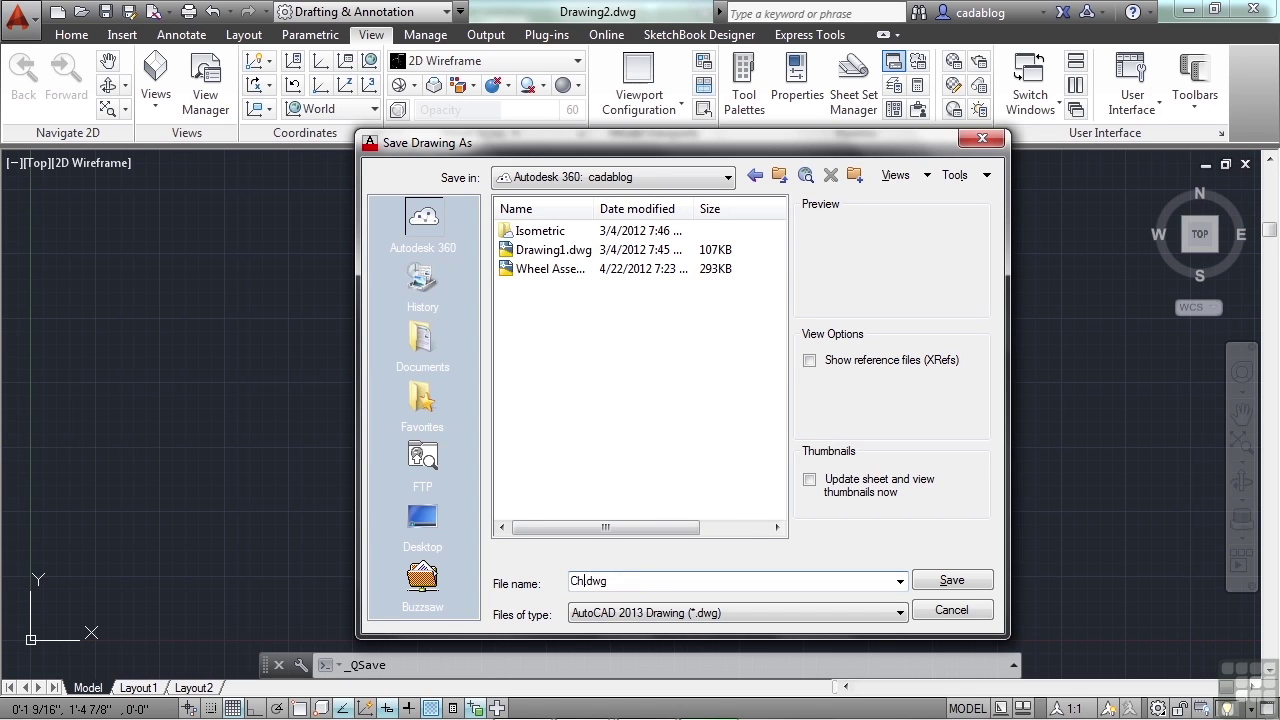
text(apter 4 Project)
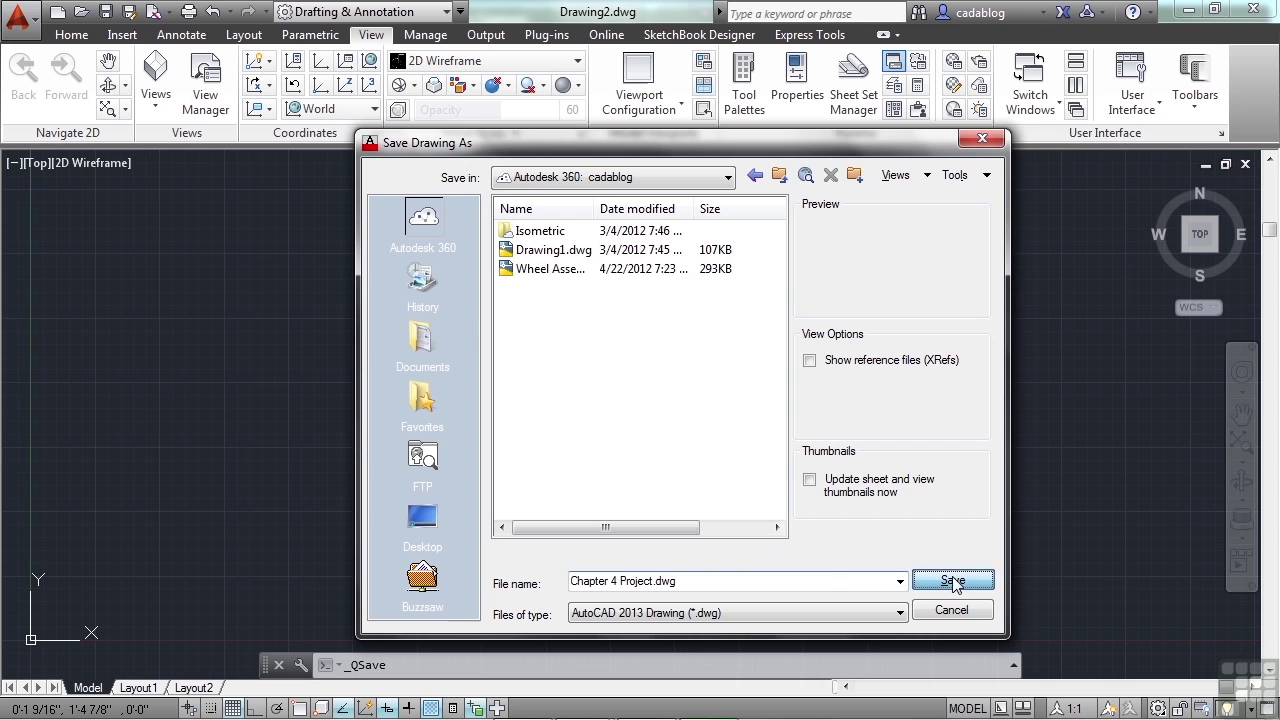
click(953, 581)
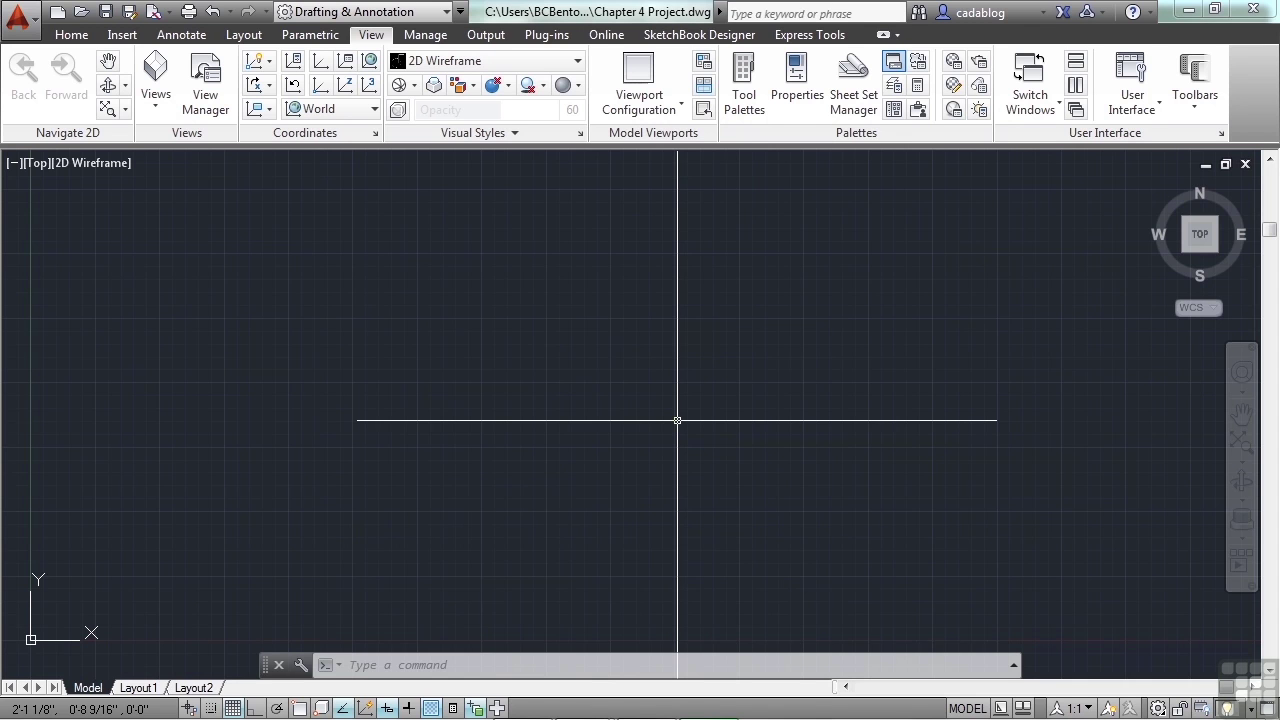
Step: Look over the Online ribbon's sharing tools, then return to the Home tab's drawing commands
click(607, 36)
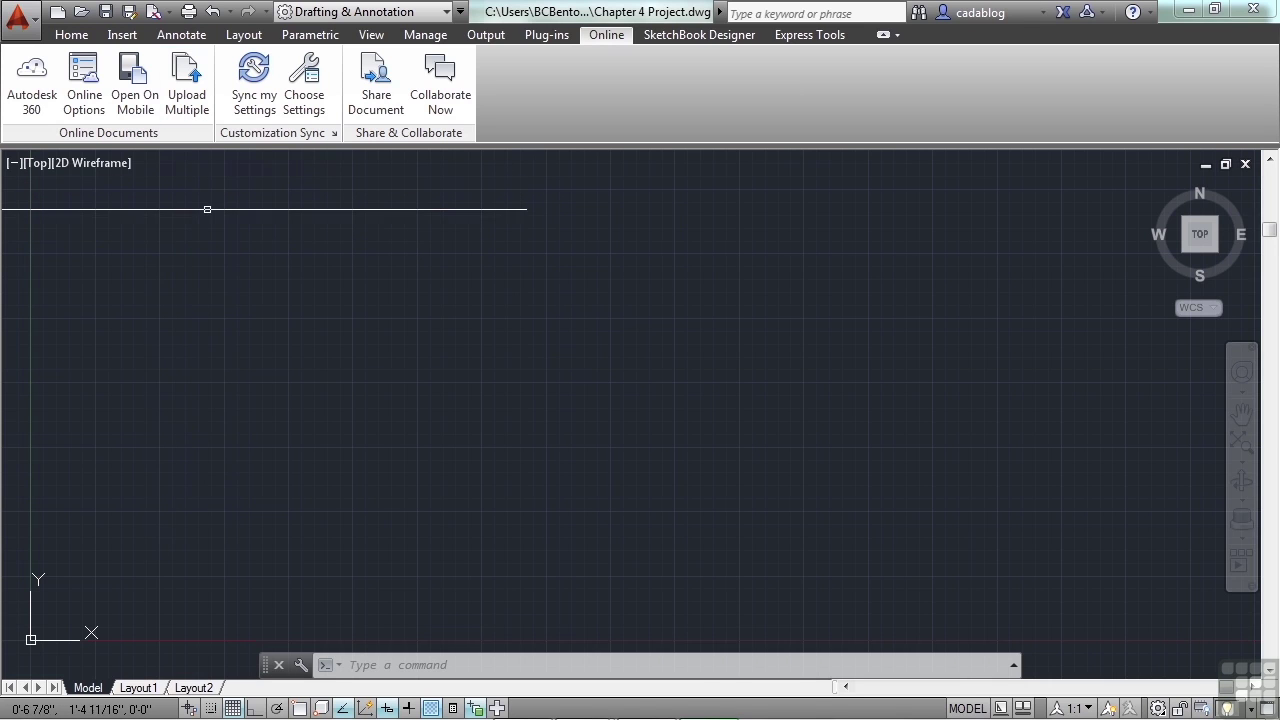
click(76, 36)
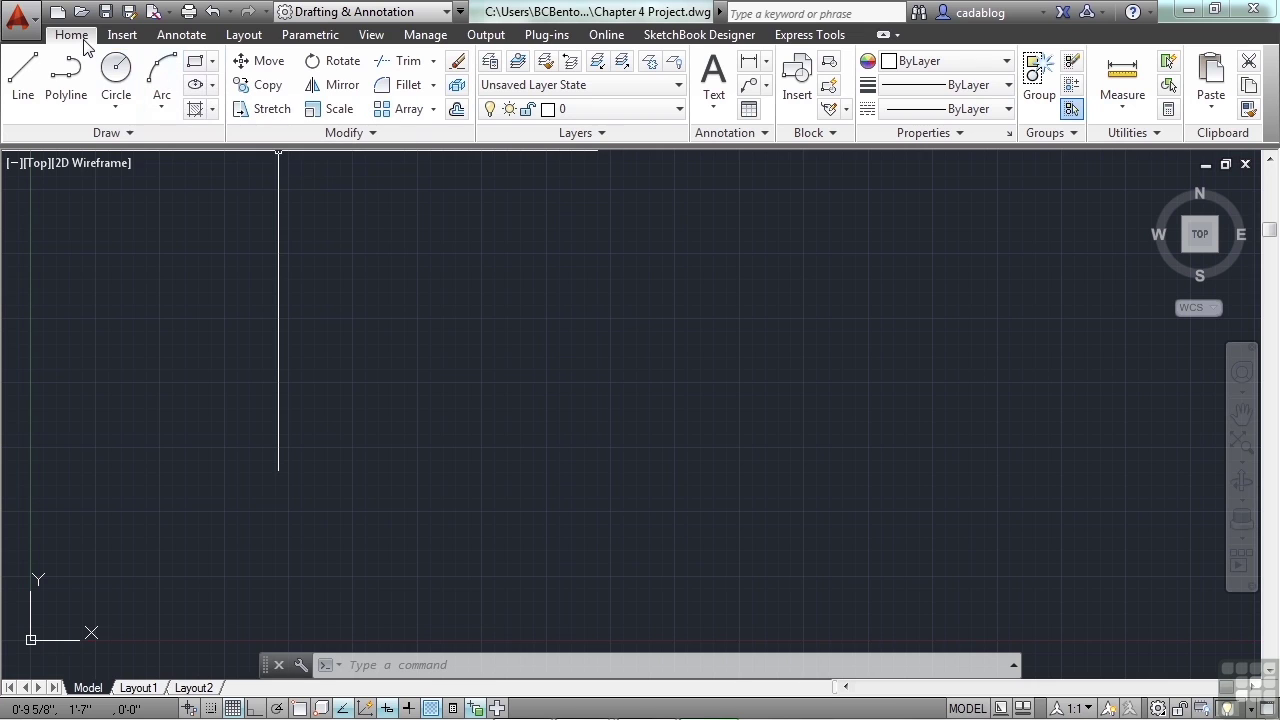
Step: Draw a rectangle from two opposite corners near the centre of the drawing area
click(212, 63)
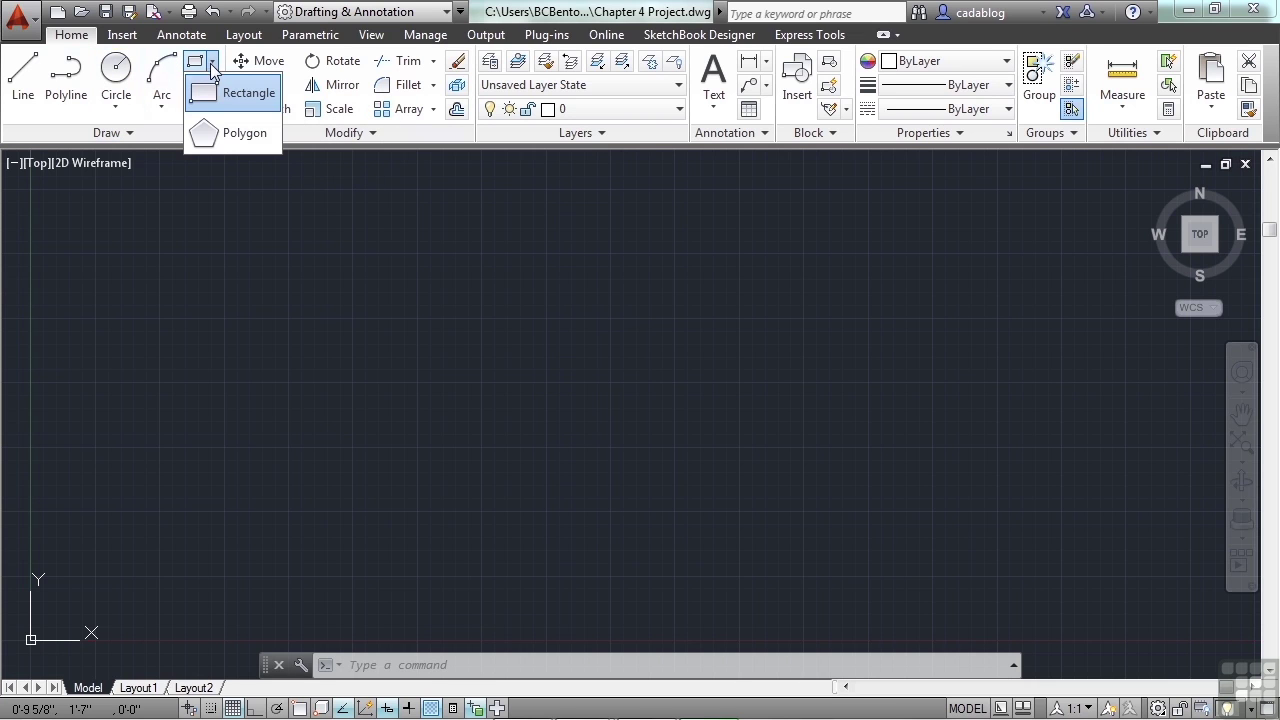
click(245, 100)
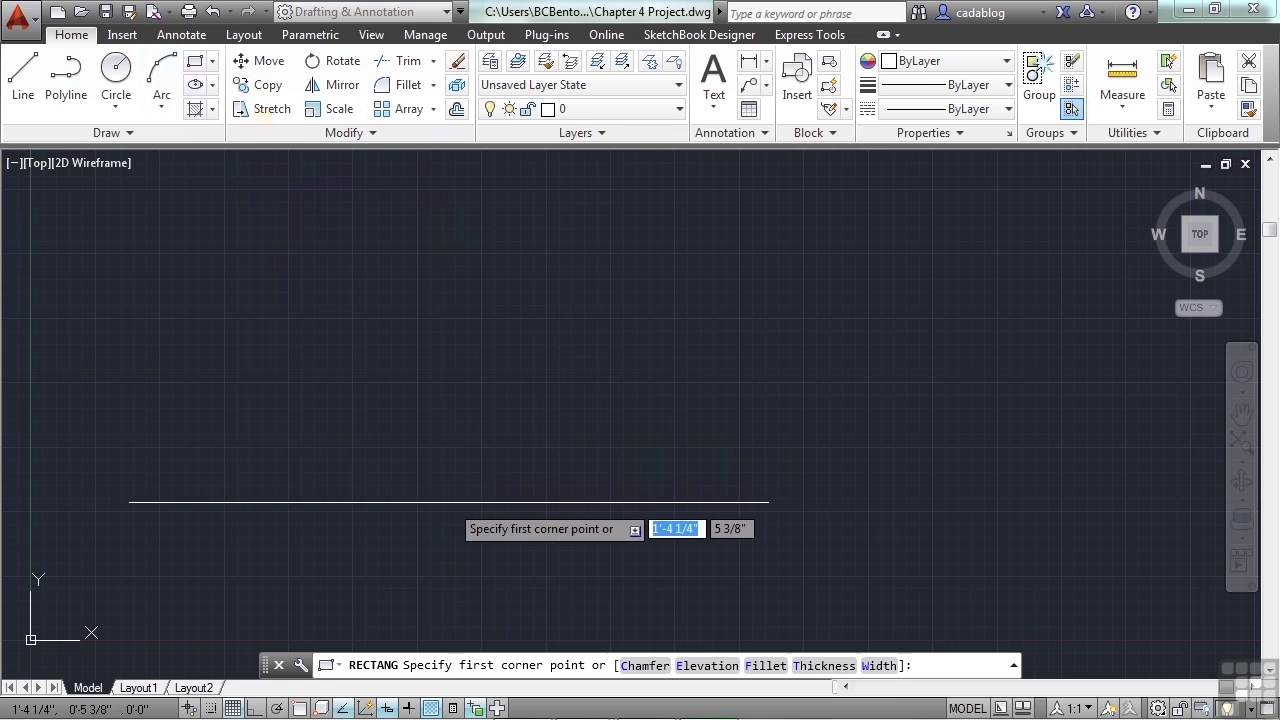
click(478, 449)
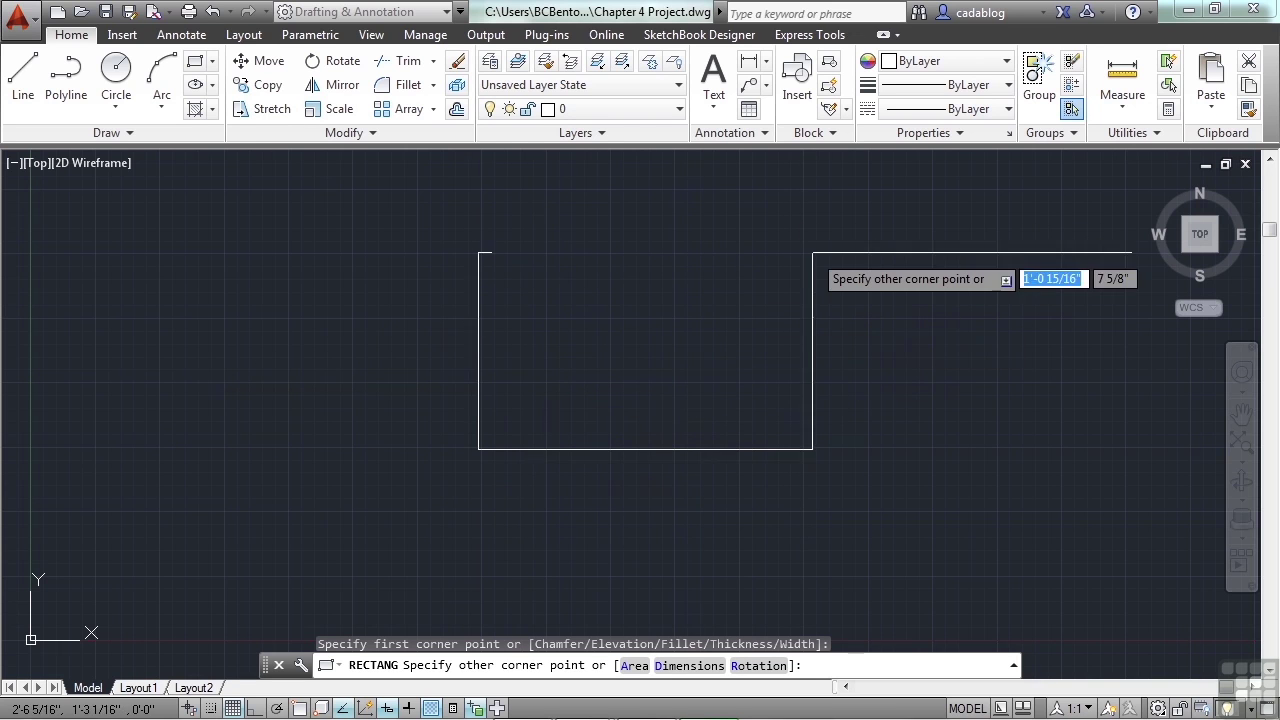
click(803, 254)
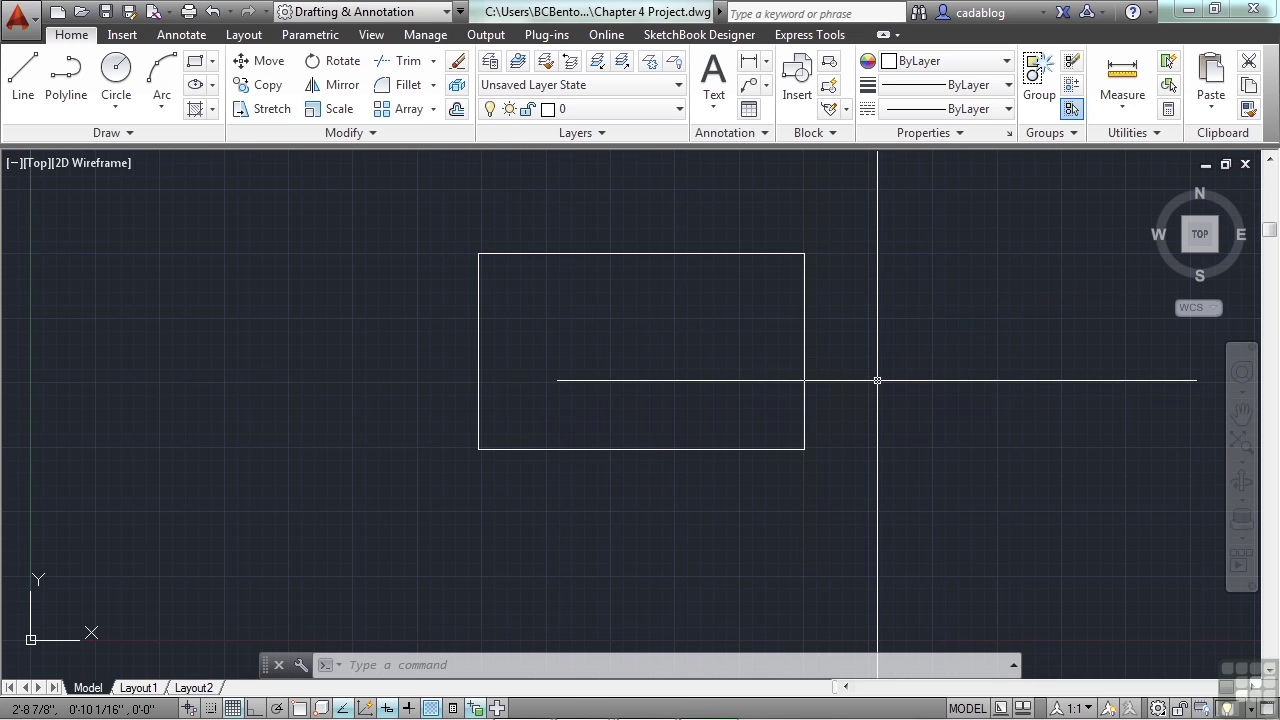
middle_drag(877, 380, 876, 398)
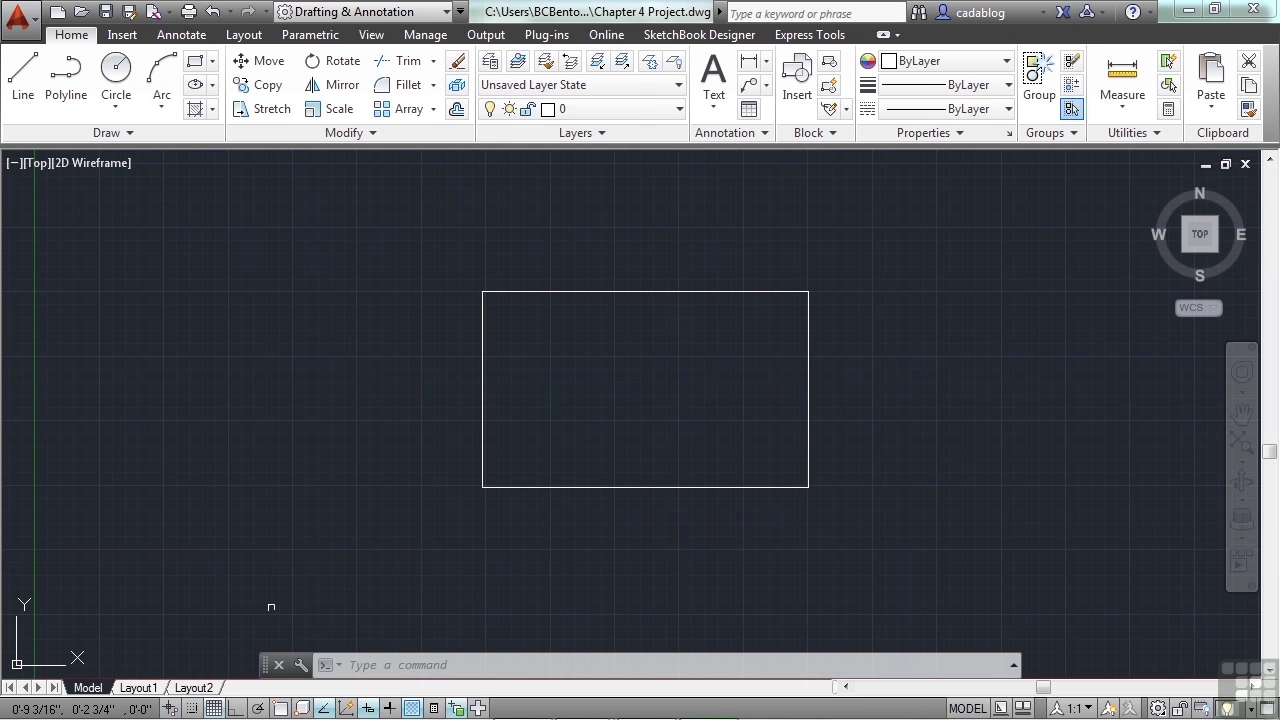
click(216, 708)
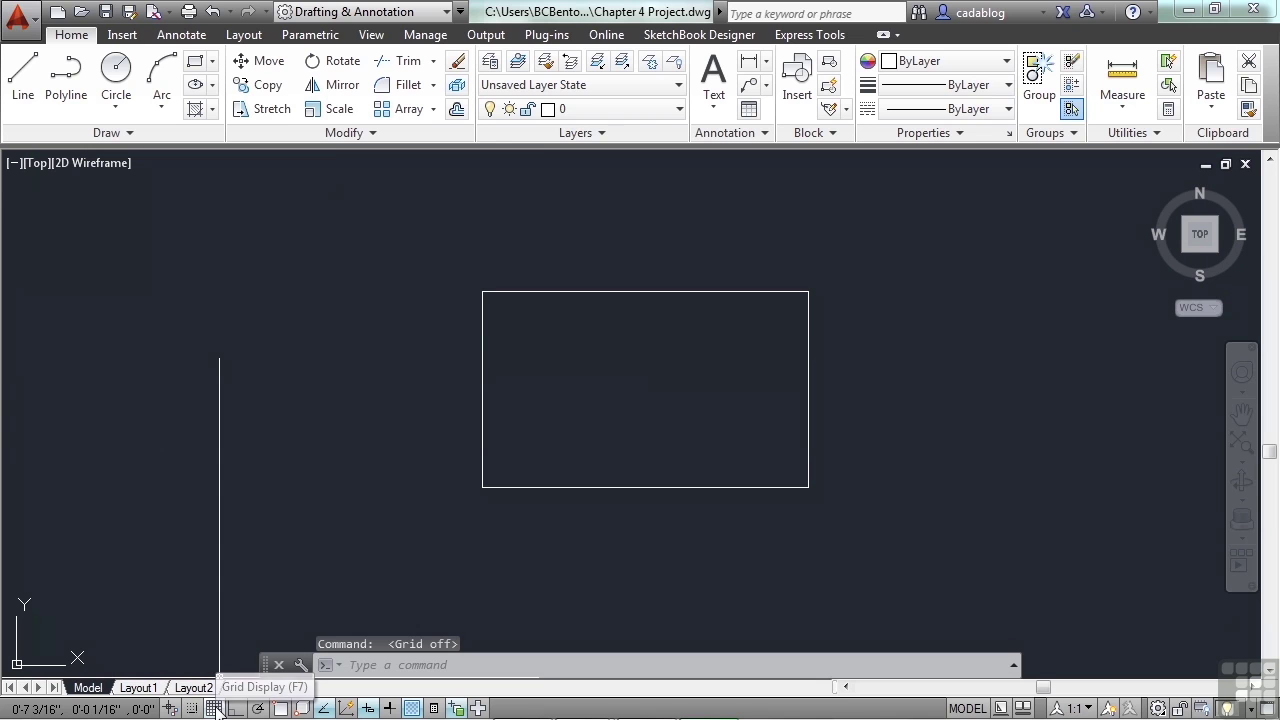
click(216, 708)
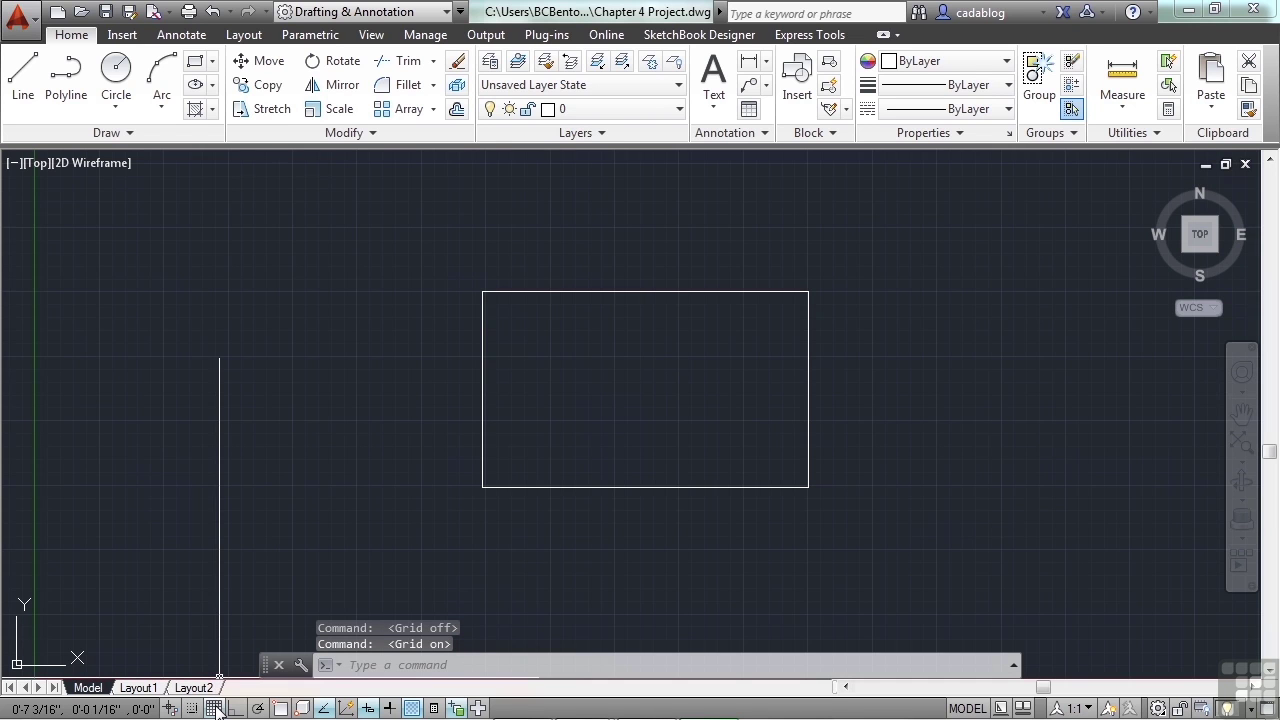
click(216, 708)
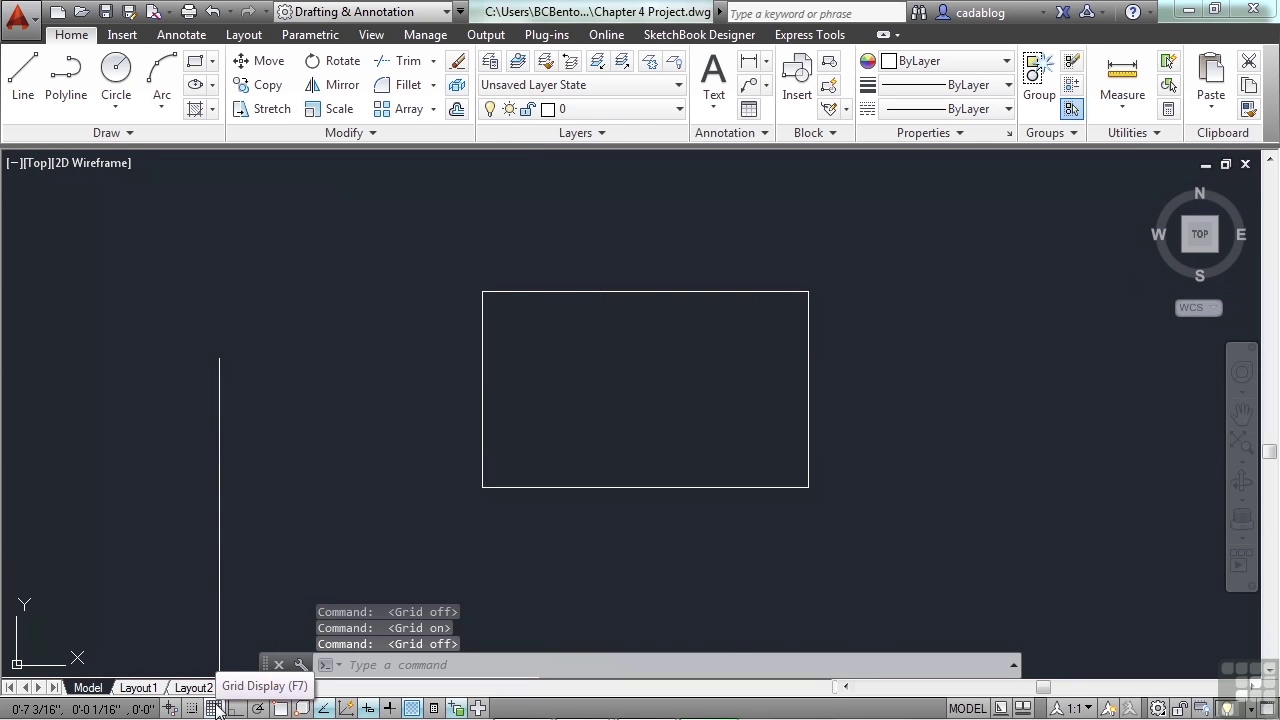
click(216, 708)
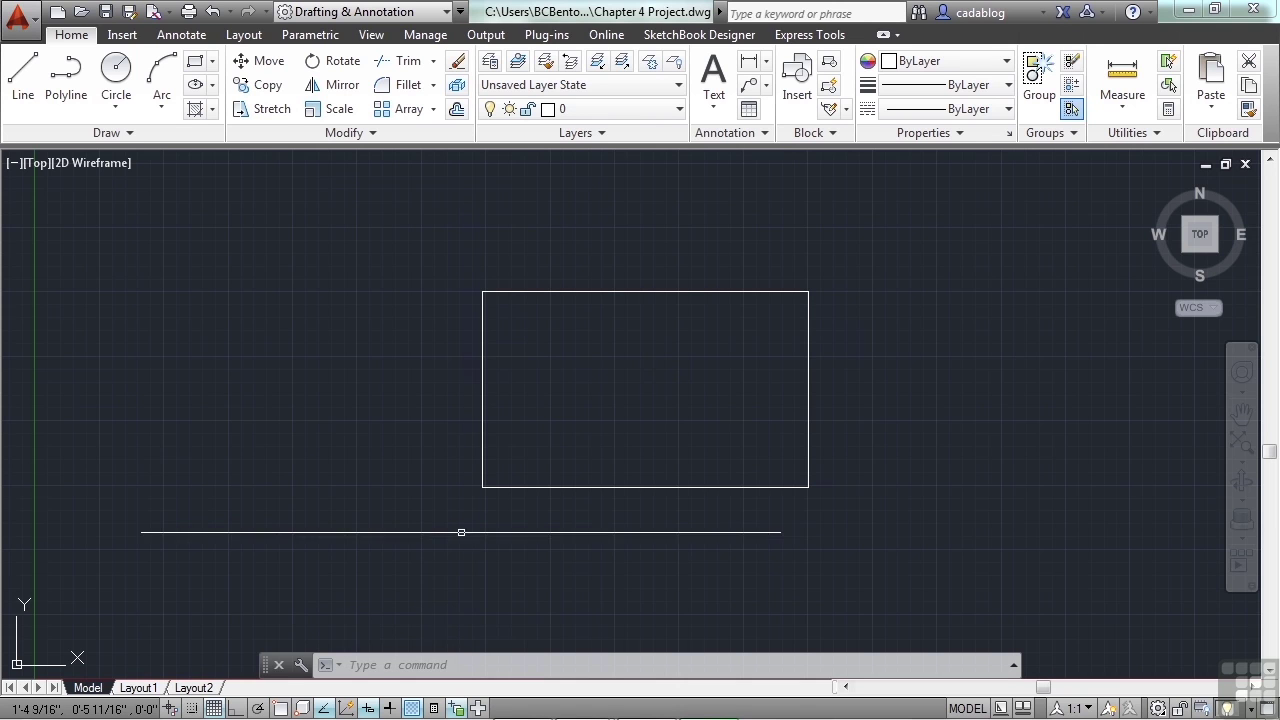
Step: Open Drafting Settings from the Grid button, review its tabs, and turn Snap On
right_click(217, 708)
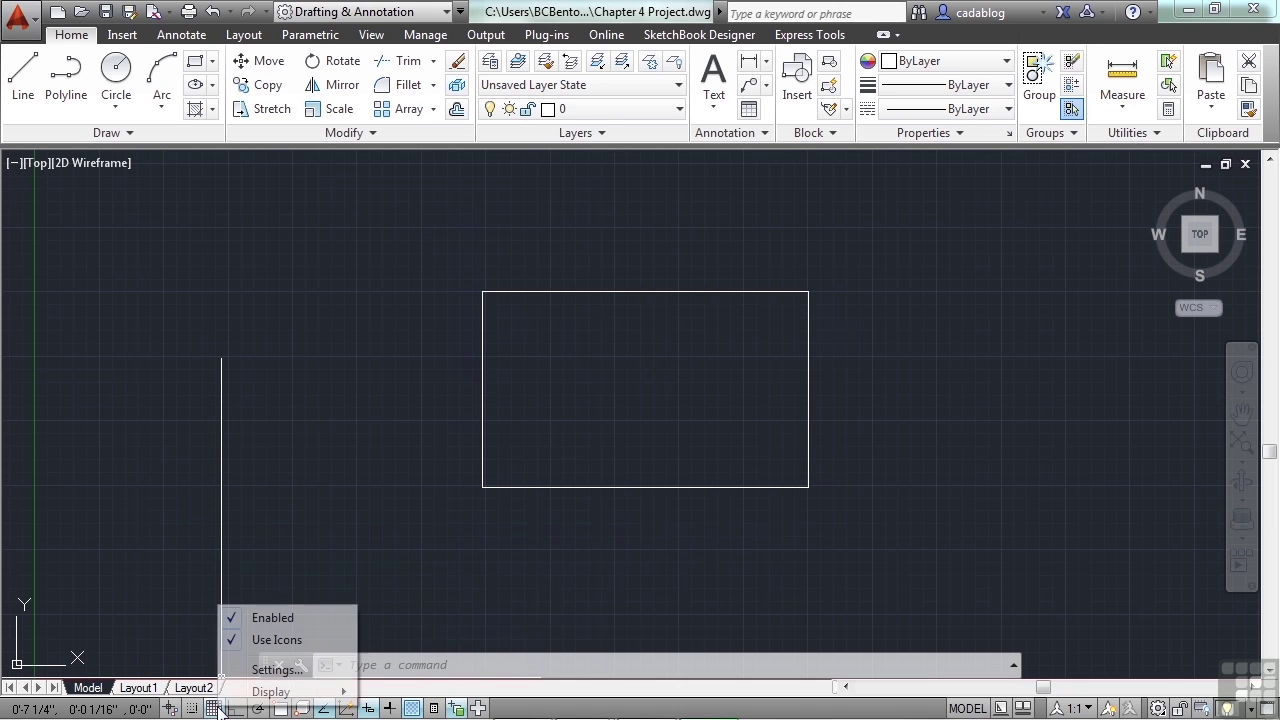
click(276, 671)
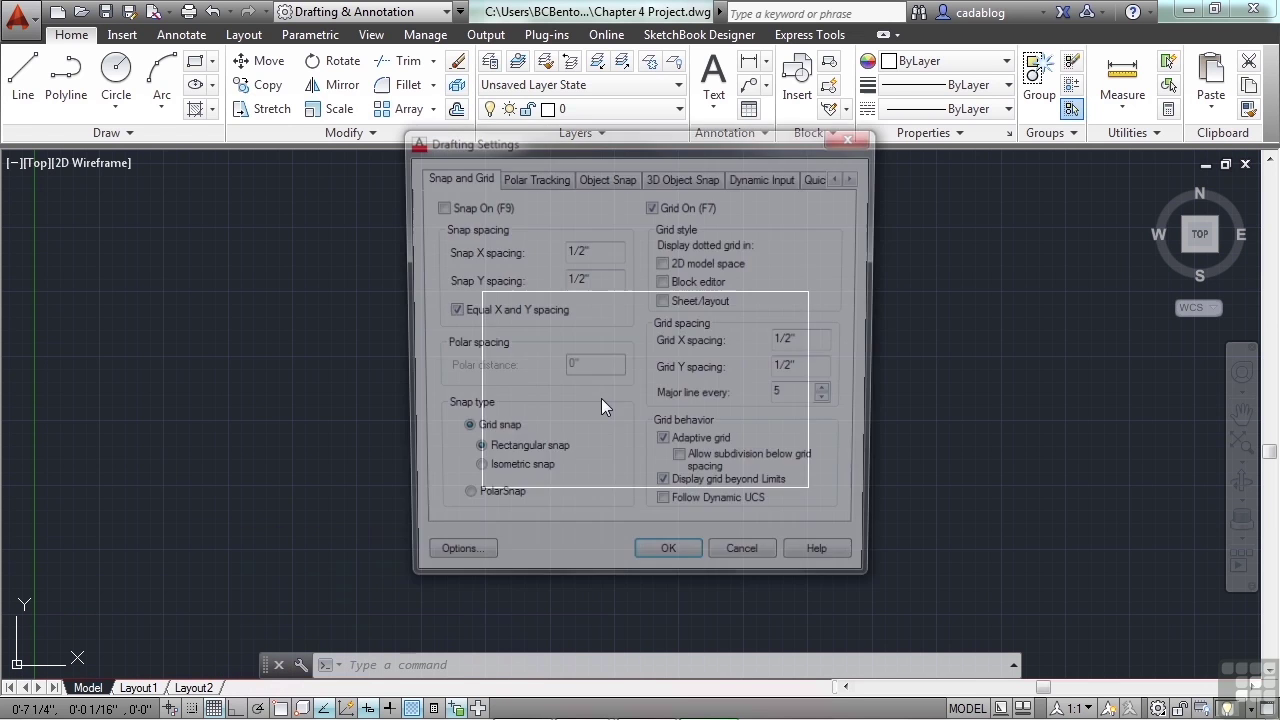
click(542, 180)
click(596, 182)
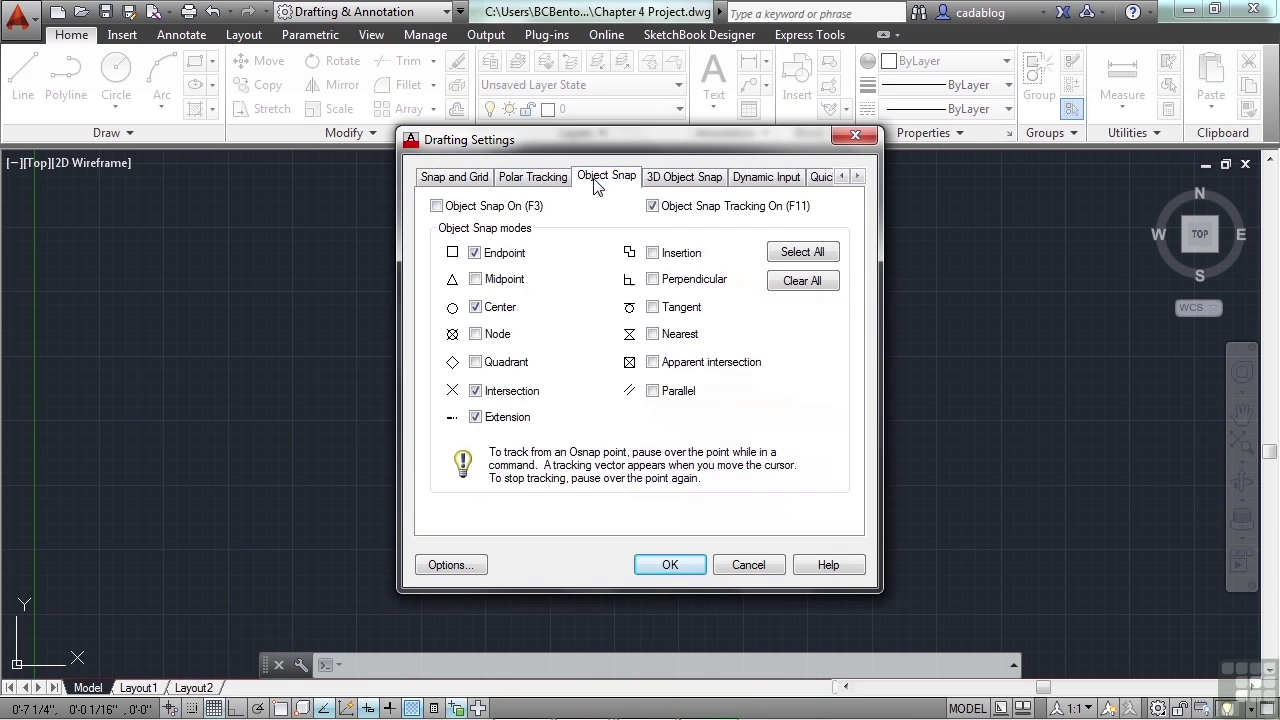
click(672, 190)
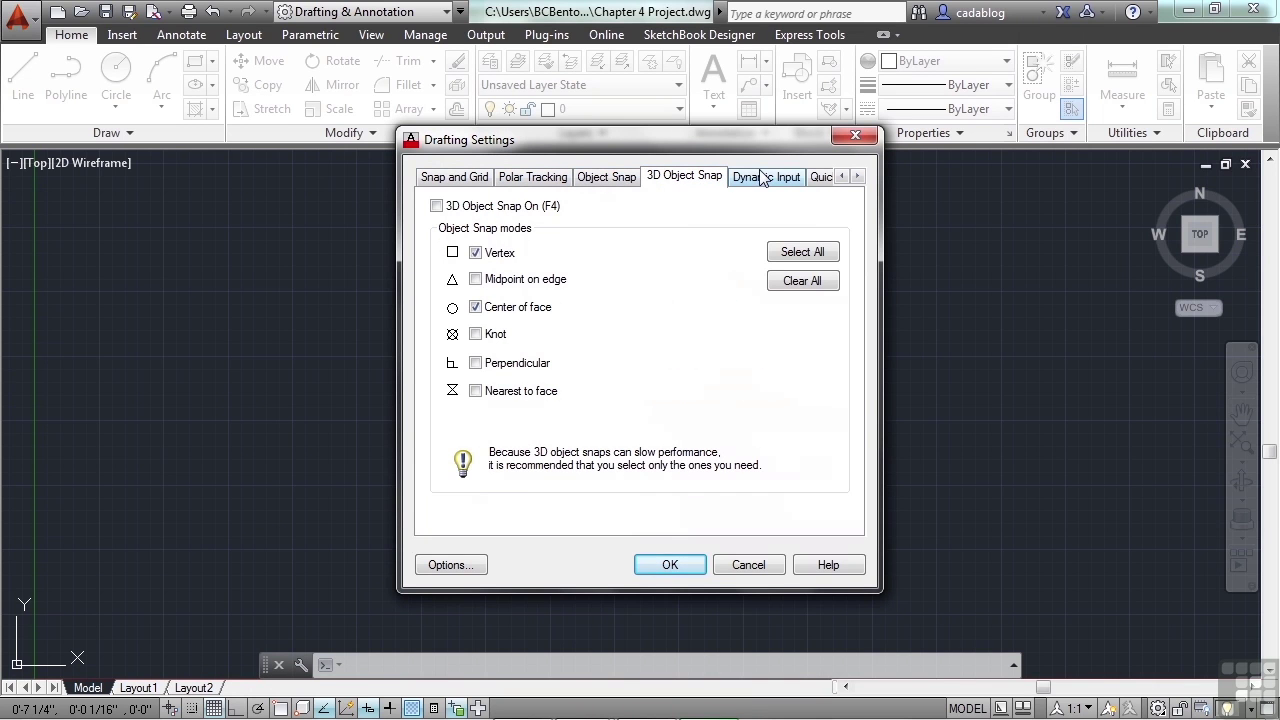
click(474, 180)
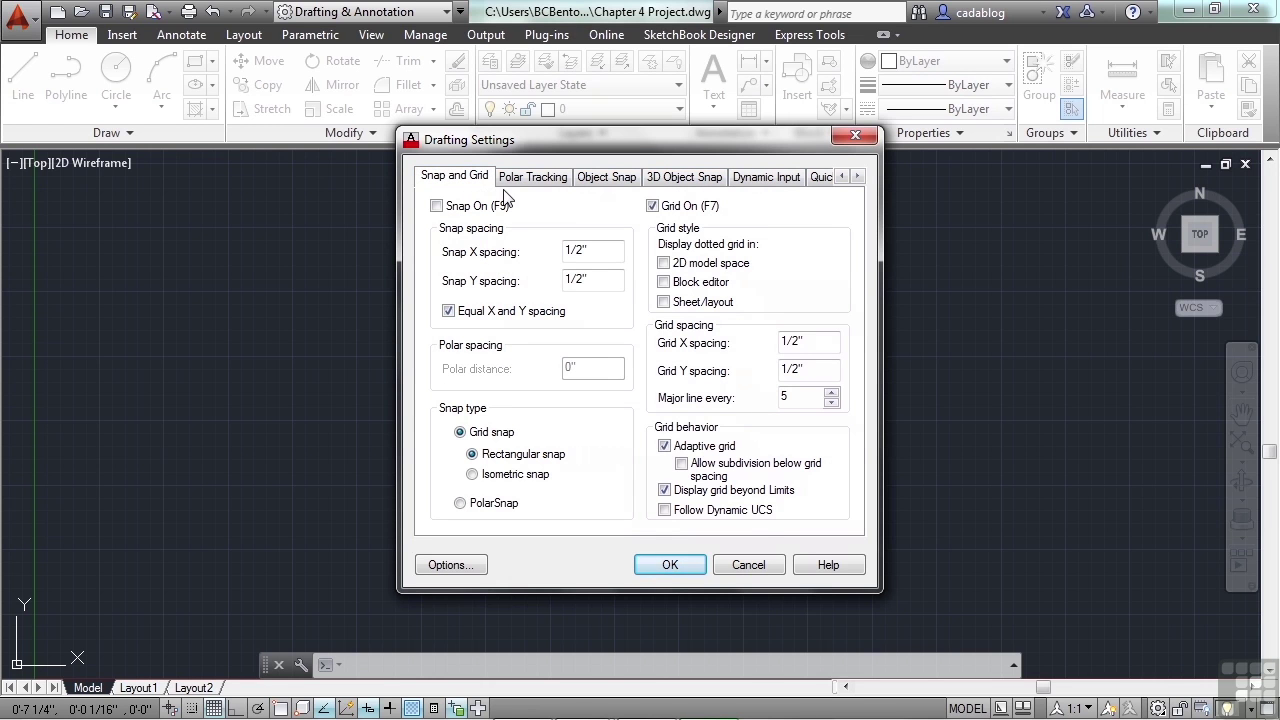
click(436, 206)
Step: Change snap X and grid X spacing from 1/2" to 10" and apply
click(618, 252)
drag(592, 255, 560, 258)
text(10)
click(583, 277)
double_click(815, 343)
text(10)
click(814, 371)
click(697, 565)
Step: Zoom out and delete the small rectangle using a crossing window selection
scroll(700, 357, down, 6)
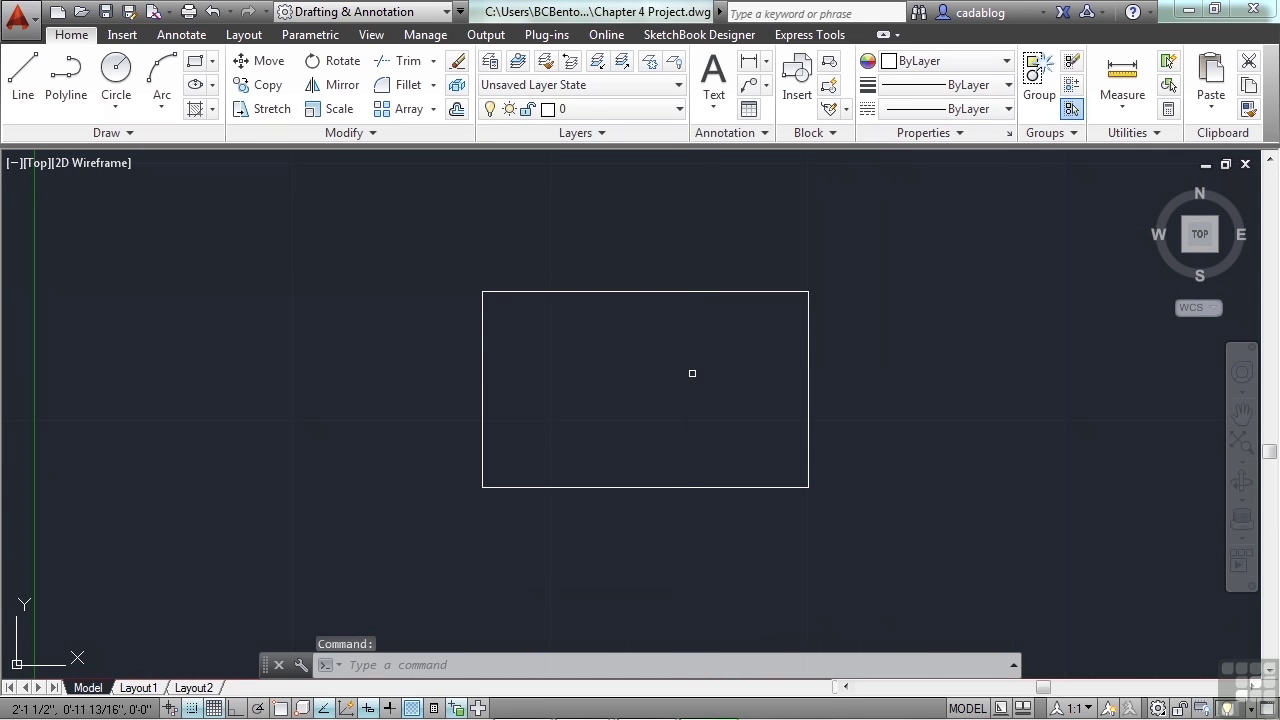
middle_drag(777, 289, 703, 417)
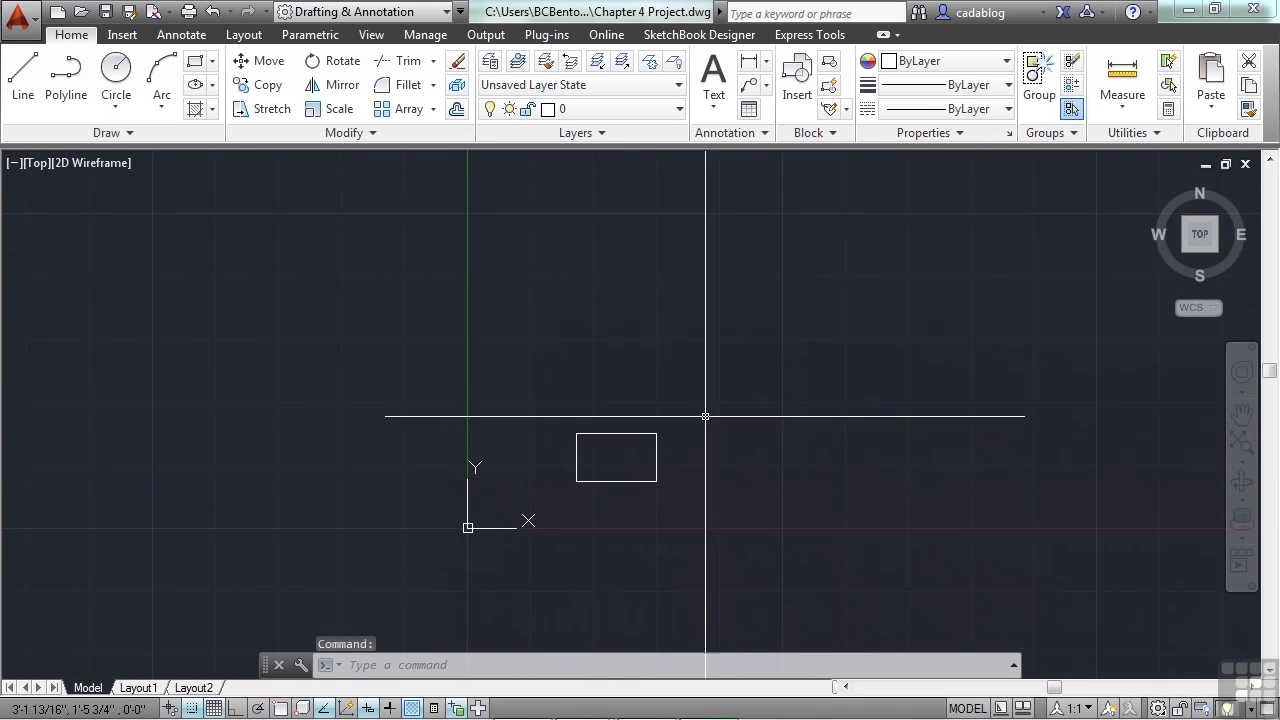
scroll(714, 309, down, 2)
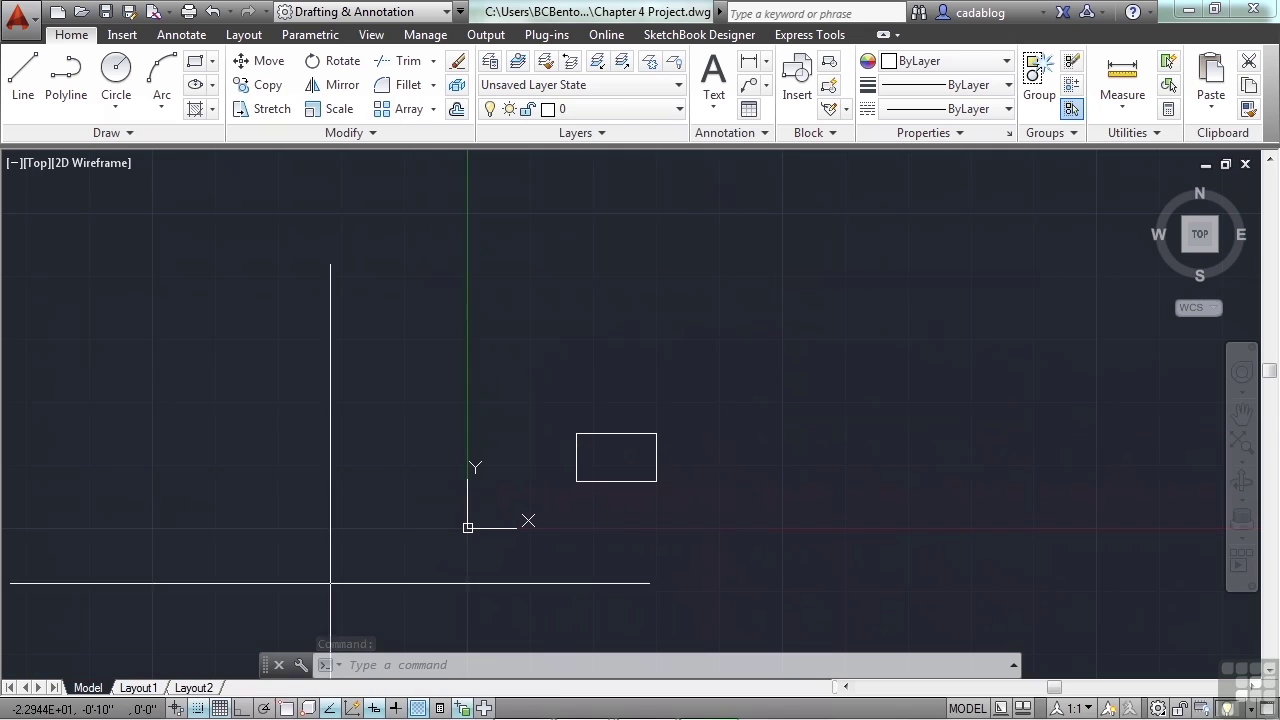
double_click(176, 708)
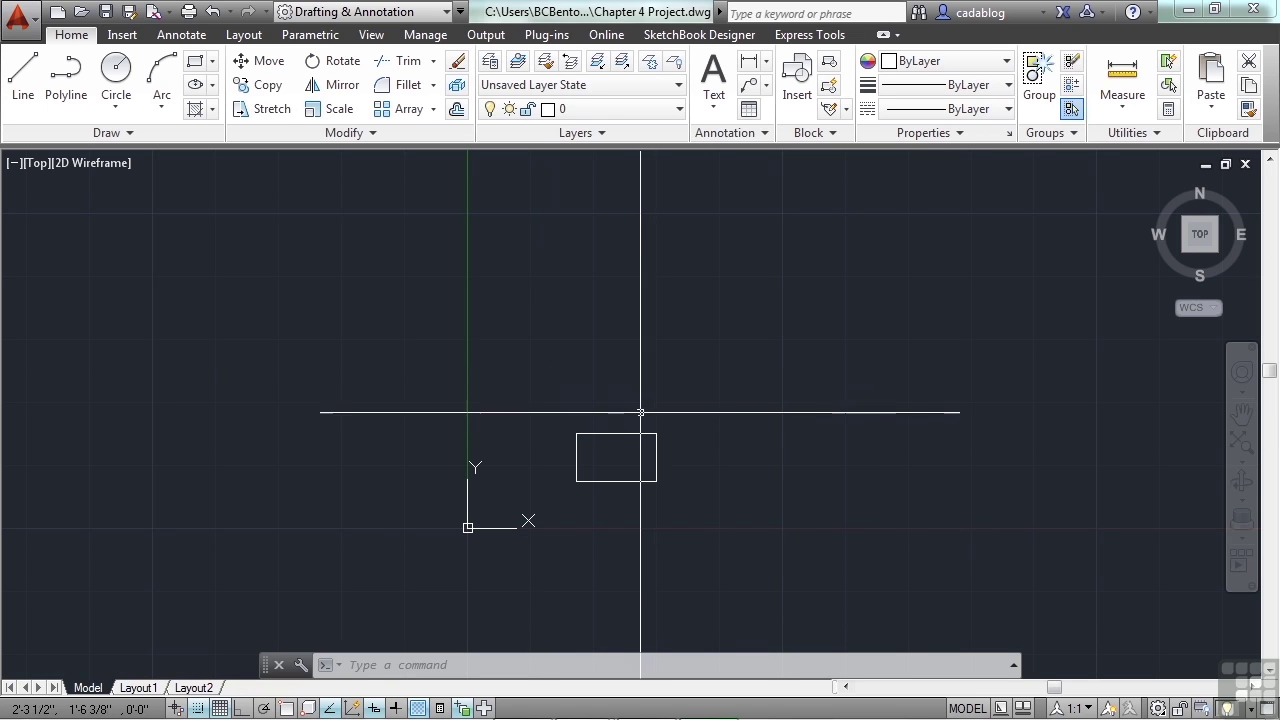
click(709, 380)
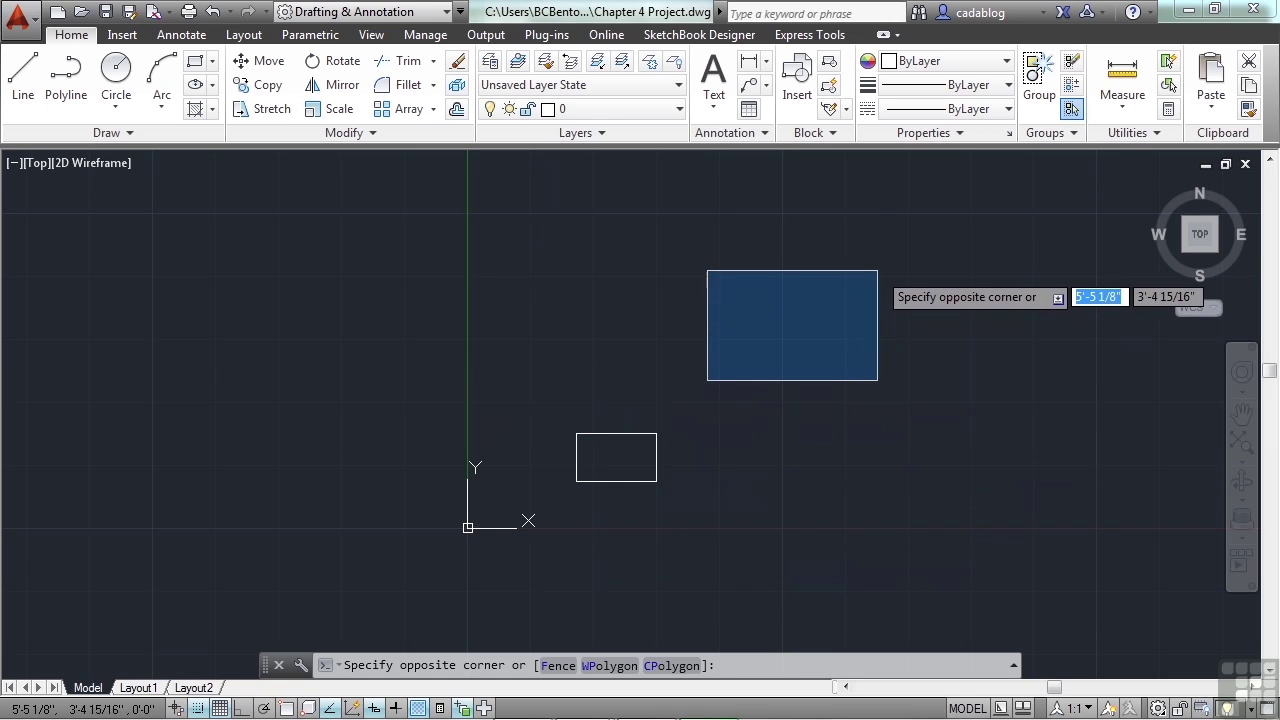
click(545, 552)
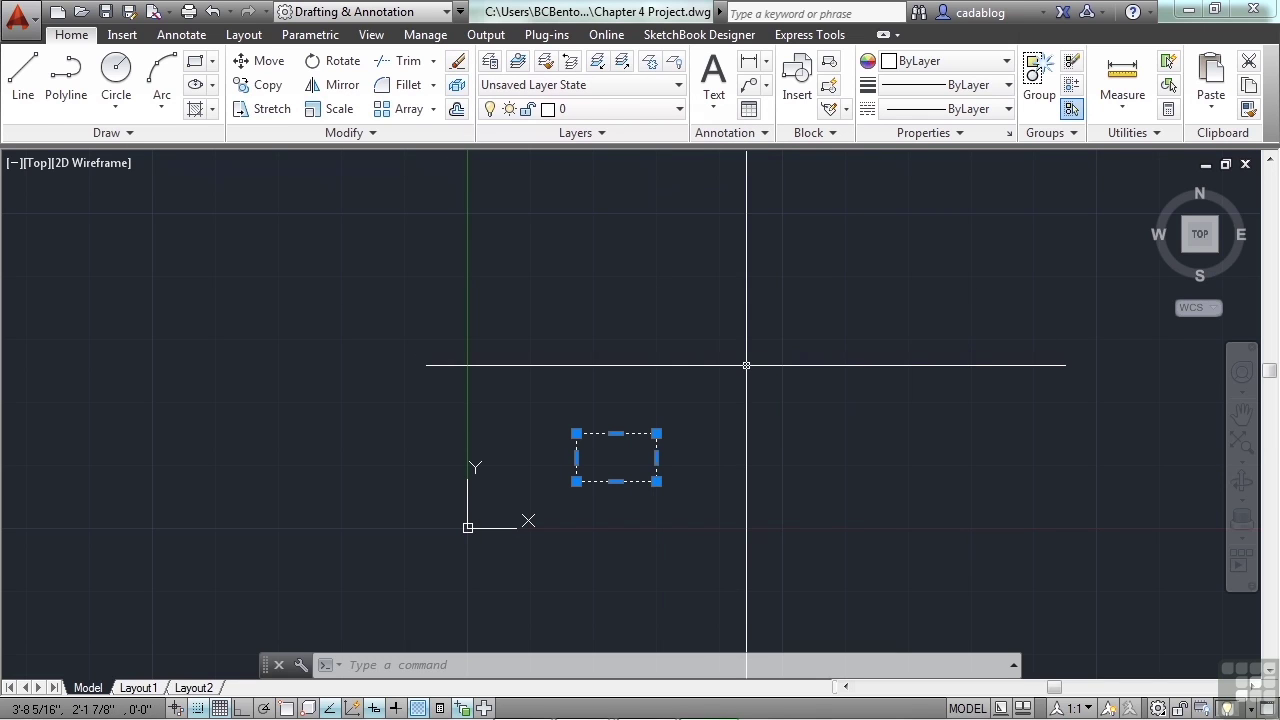
key(Delete)
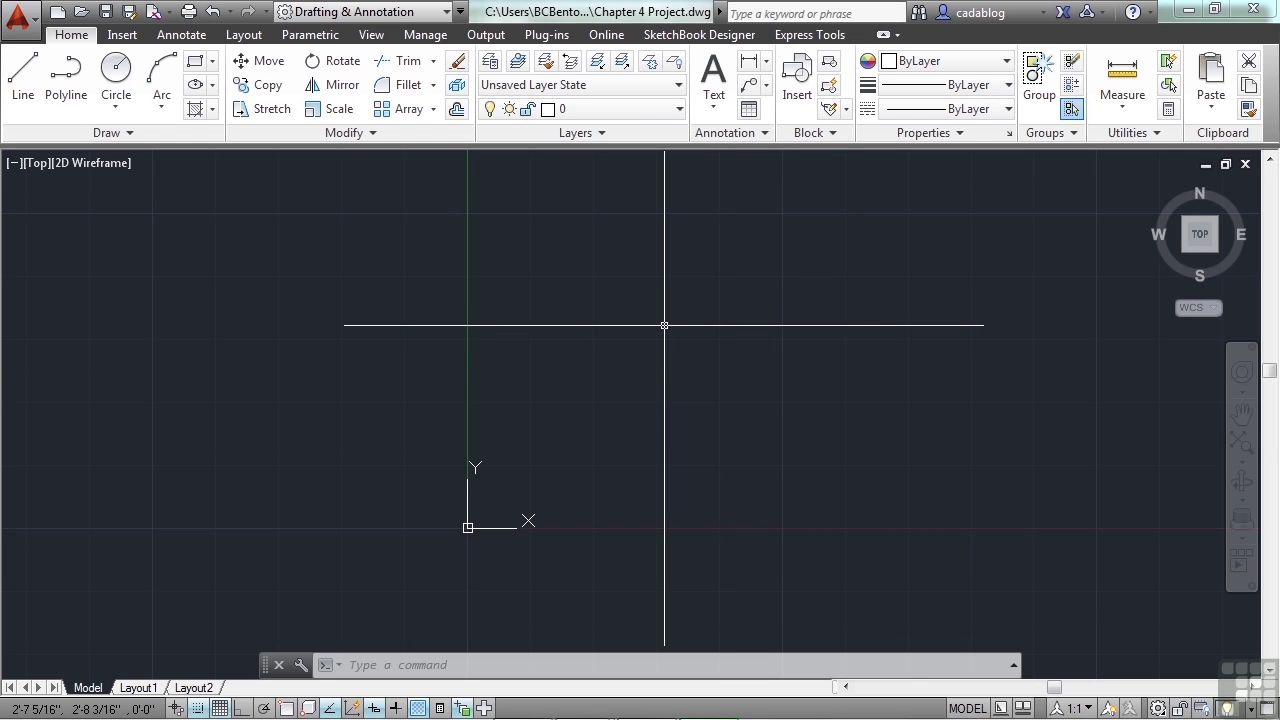
Step: Zoom to extents, adjust the view, and regenerate the drawing with REA (REGENALL)
middle_click(664, 325)
middle_click(664, 325)
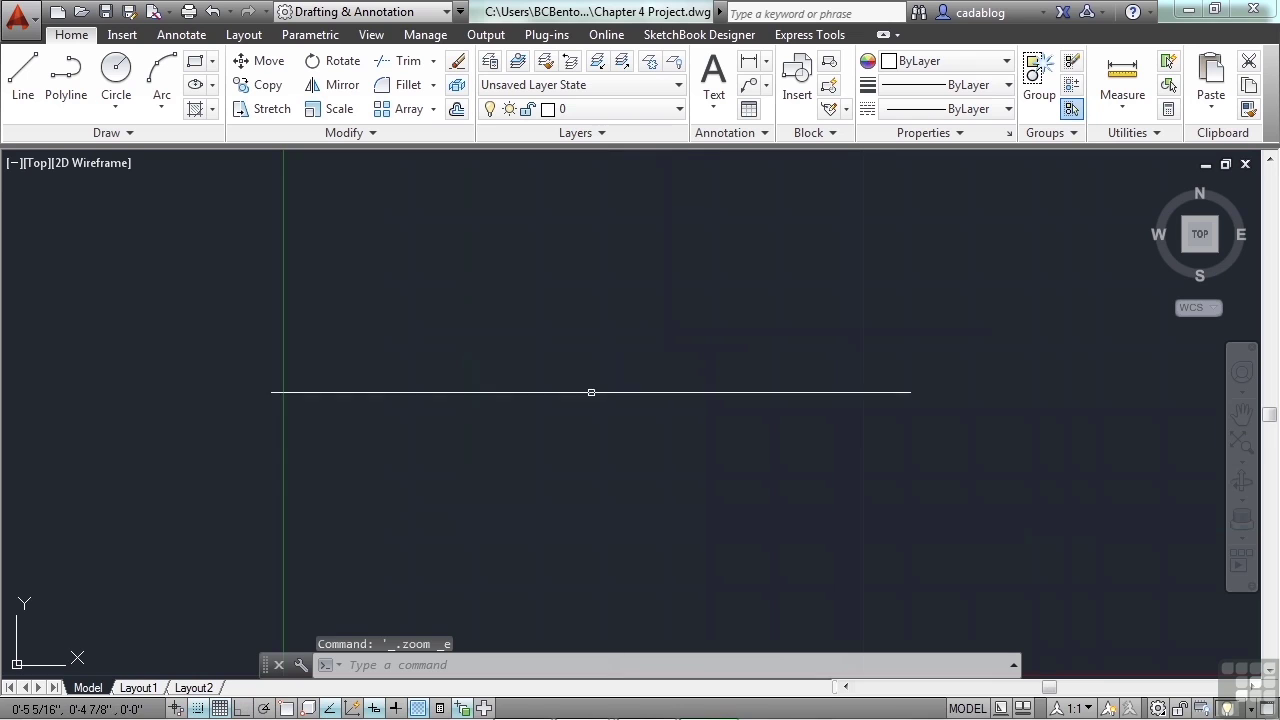
scroll(700, 418, down, 2)
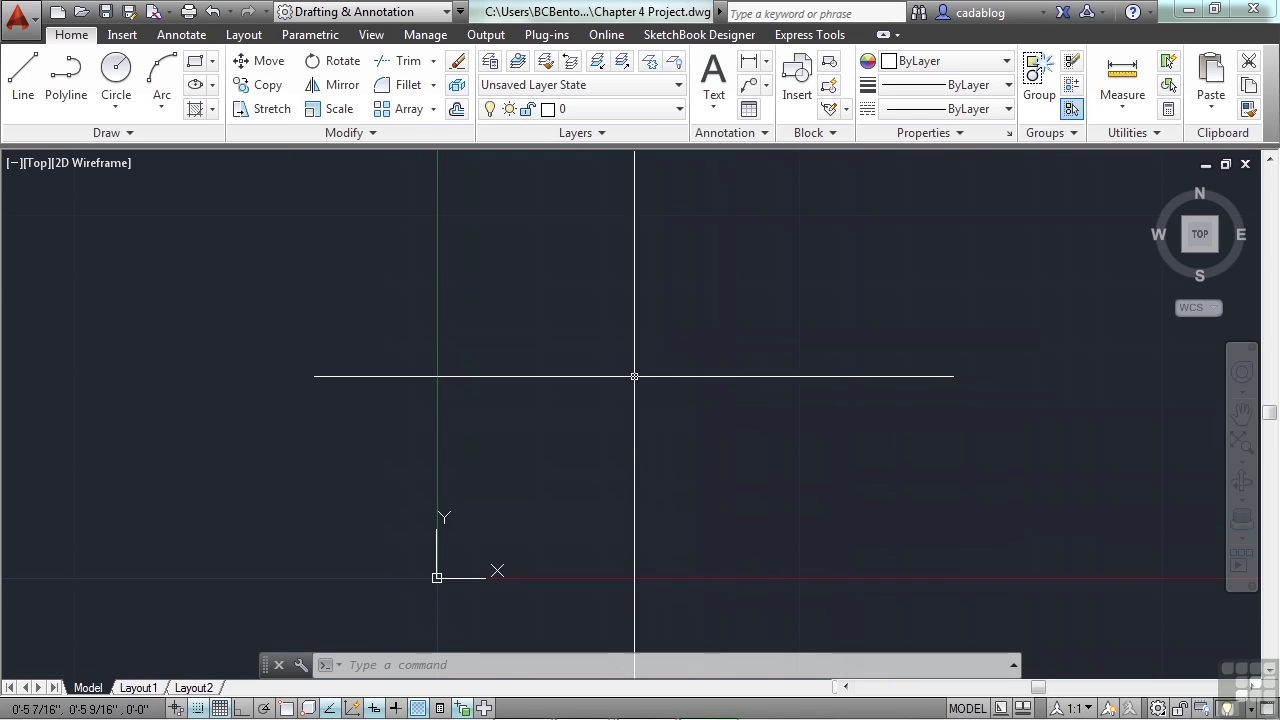
scroll(632, 371, down, 2)
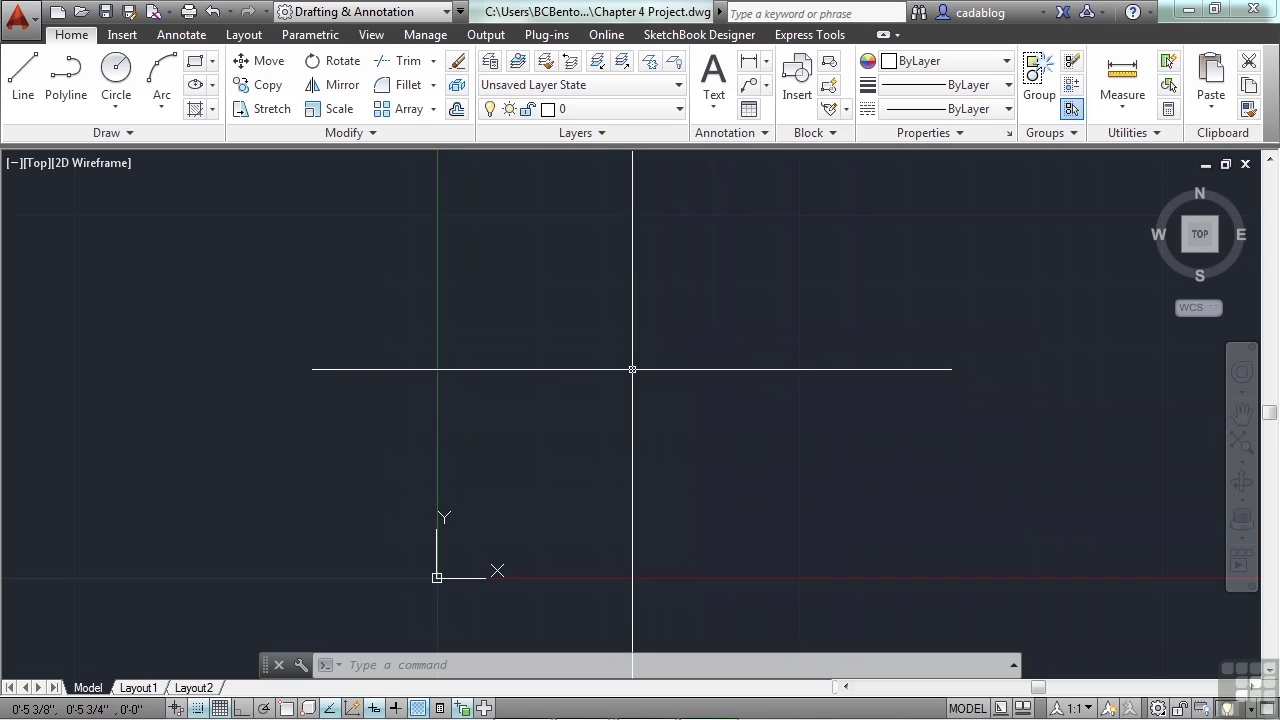
scroll(641, 376, down, 1)
scroll(639, 376, up, 2)
scroll(640, 376, down, 2)
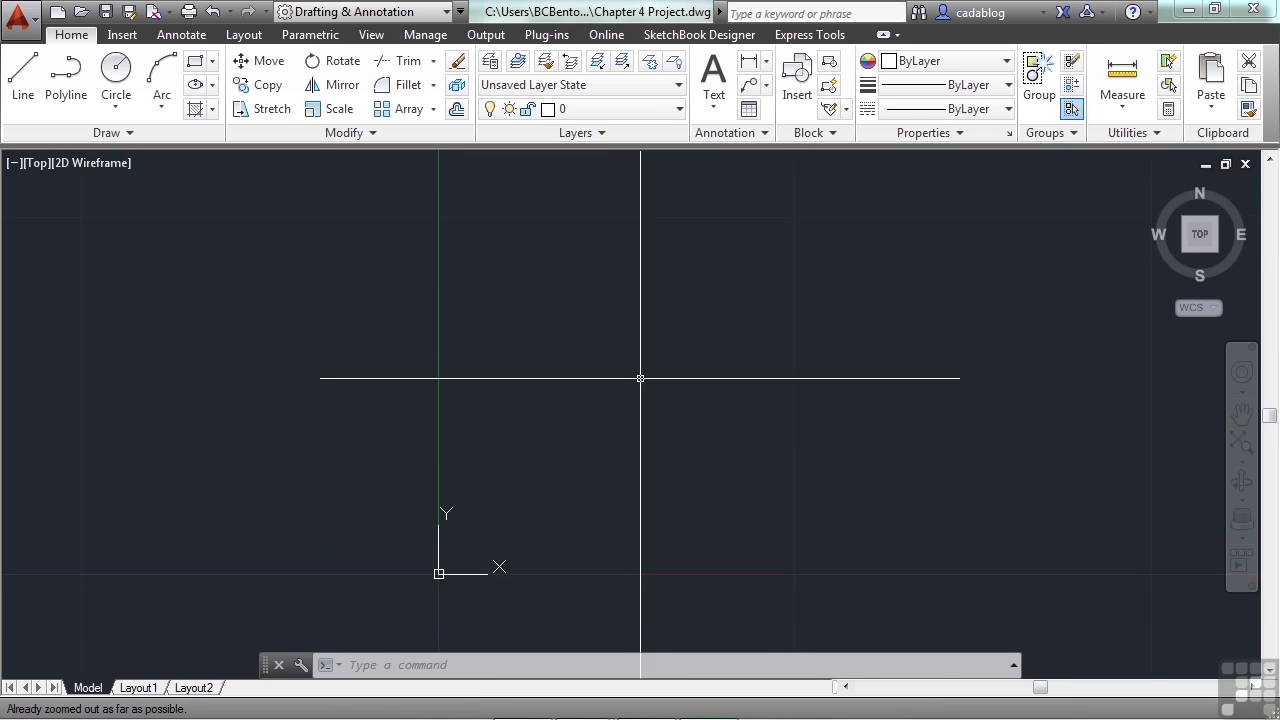
mouse_move(764, 384)
middle_down()
mouse_move(737, 371)
mouse_move(426, 426)
mouse_move(733, 408)
mouse_move(706, 226)
mouse_move(586, 411)
mouse_move(366, 560)
mouse_move(594, 423)
middle_up()
scroll(623, 414, down, 1)
scroll(623, 414, up, 2)
scroll(622, 414, down, 1)
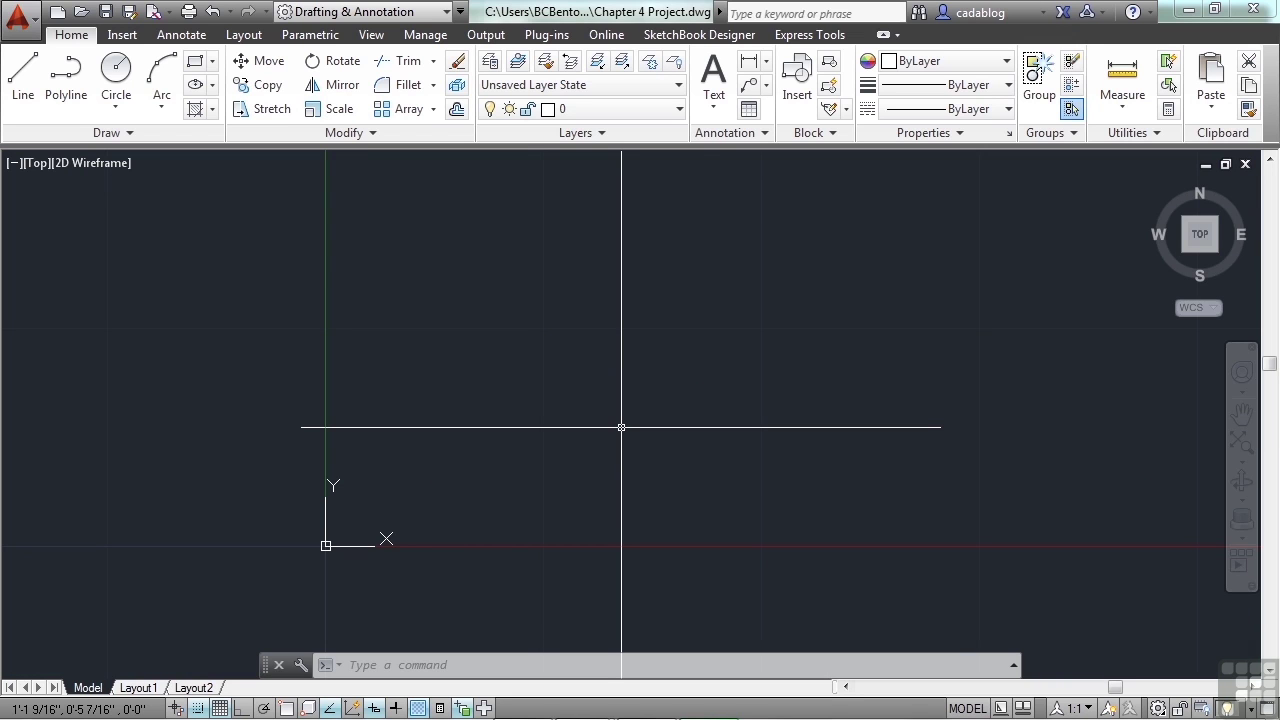
text(RE)
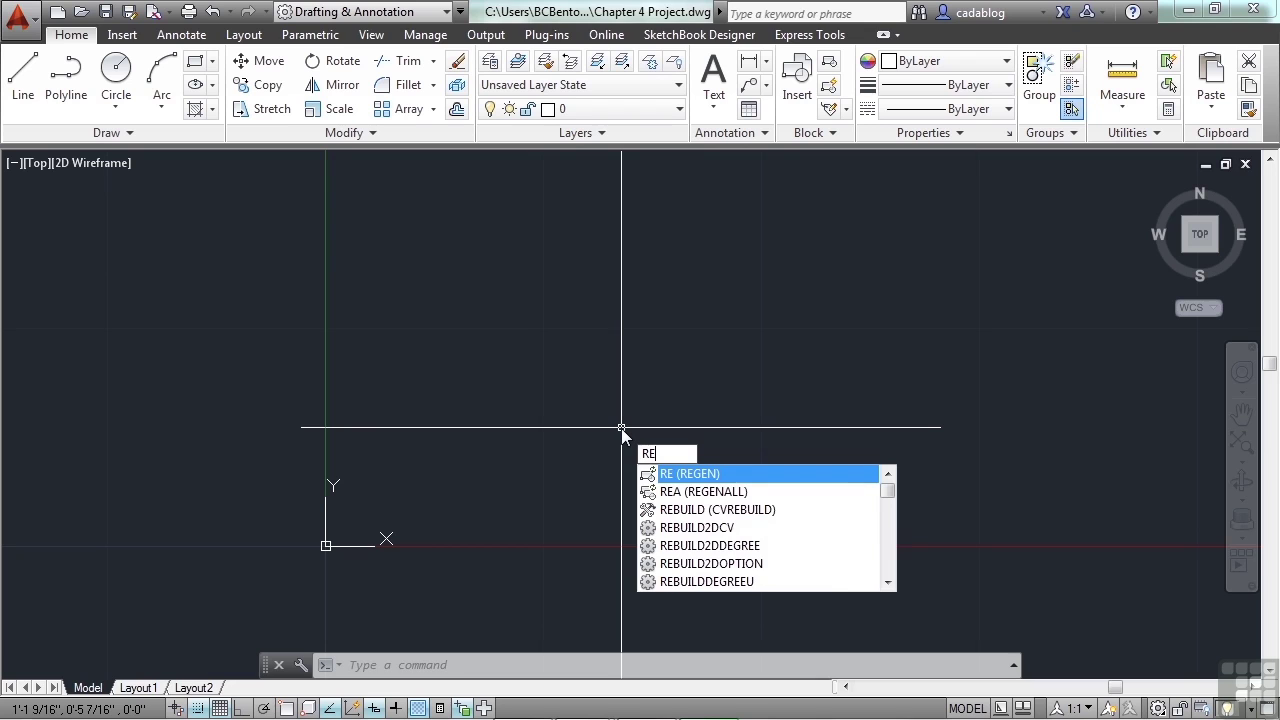
text(A)
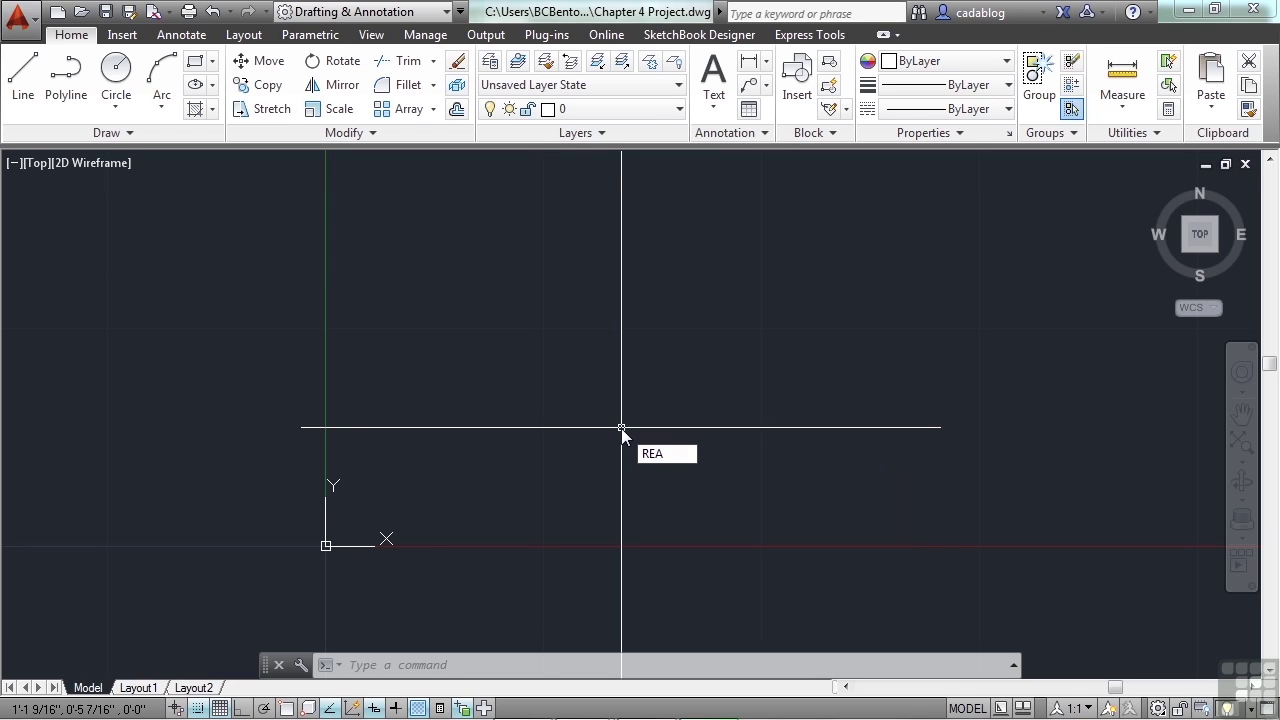
key(Return)
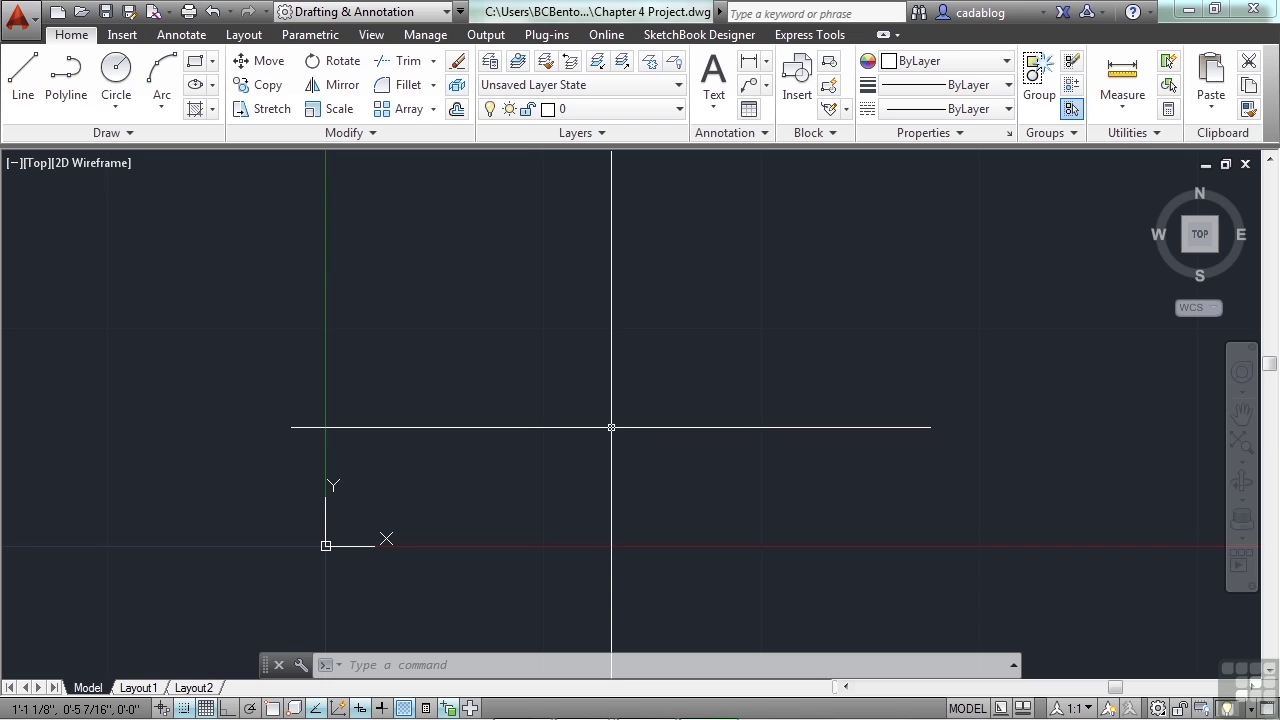
Step: Regenerate again with REA and pan the origin toward the lower left
scroll(543, 422, down, 5)
mouse_move(742, 345)
middle_down()
mouse_move(514, 437)
mouse_move(643, 397)
mouse_move(523, 414)
middle_up()
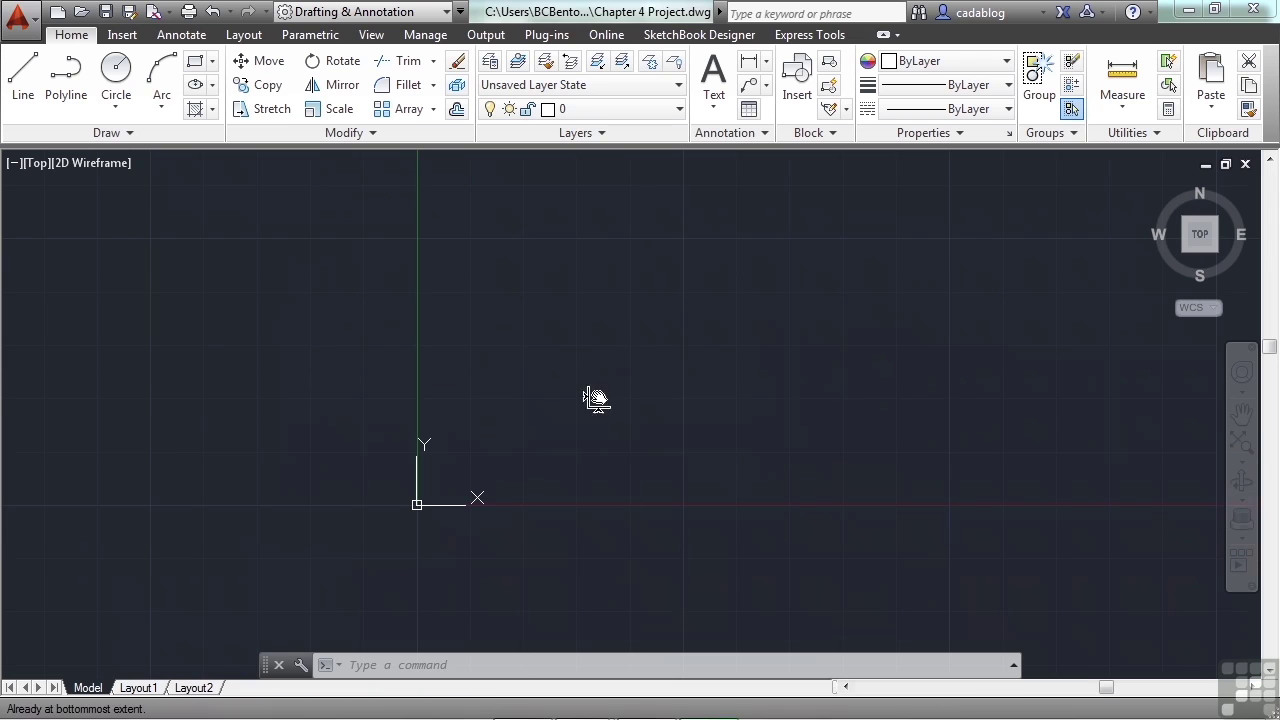
text(rEA)
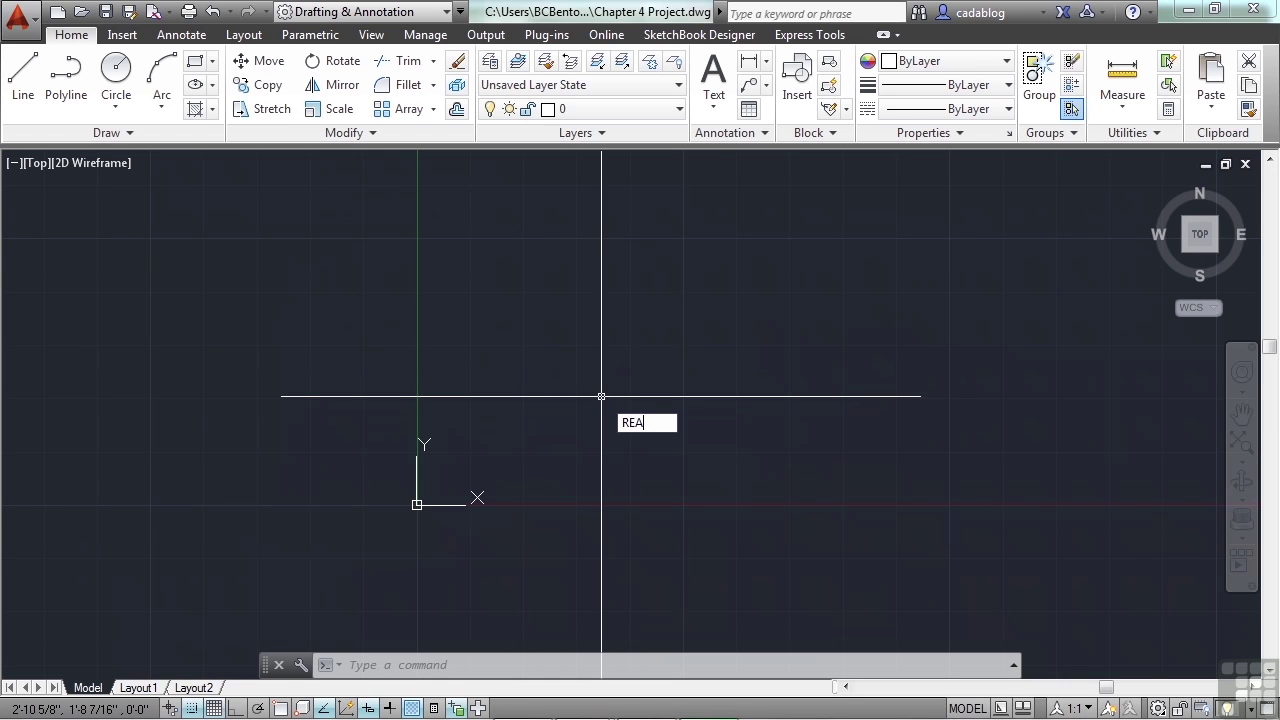
key(Return)
mouse_move(600, 391)
middle_down()
mouse_move(580, 437)
mouse_move(652, 393)
mouse_move(517, 443)
mouse_move(697, 409)
mouse_move(318, 454)
middle_up()
text(lin)
key(Escape)
middle_drag(716, 410, 514, 475)
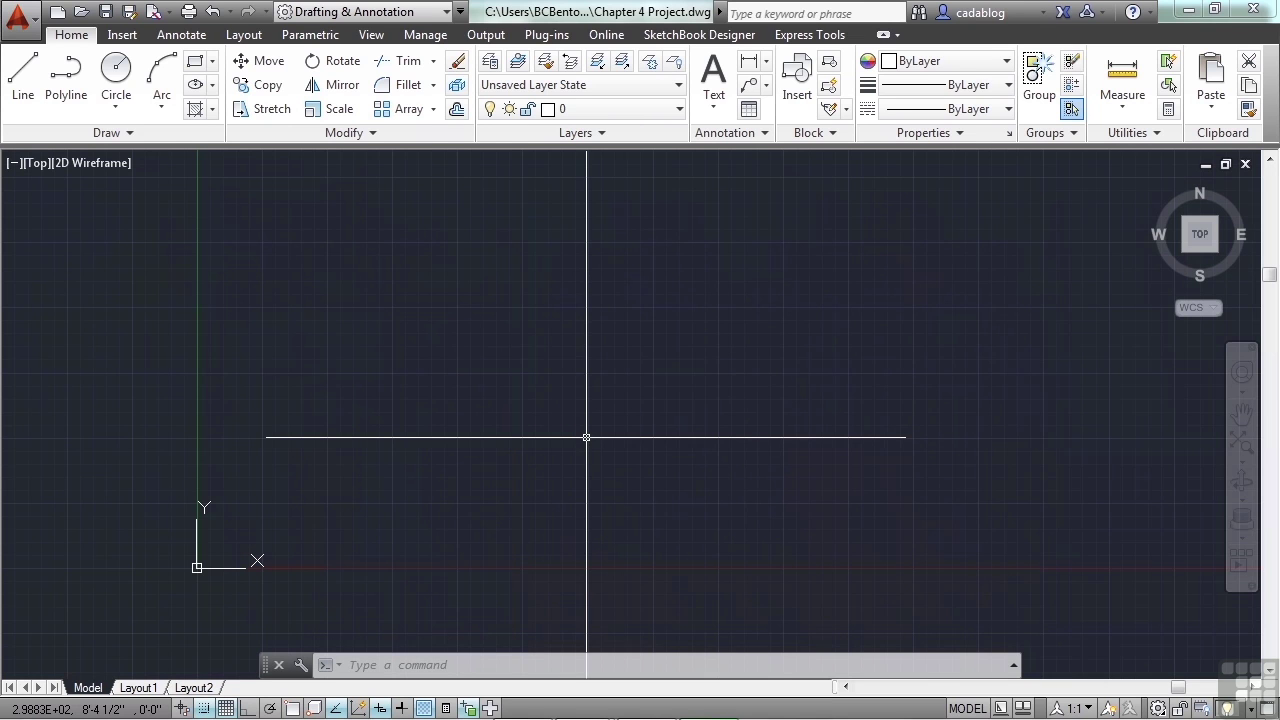
text(l)
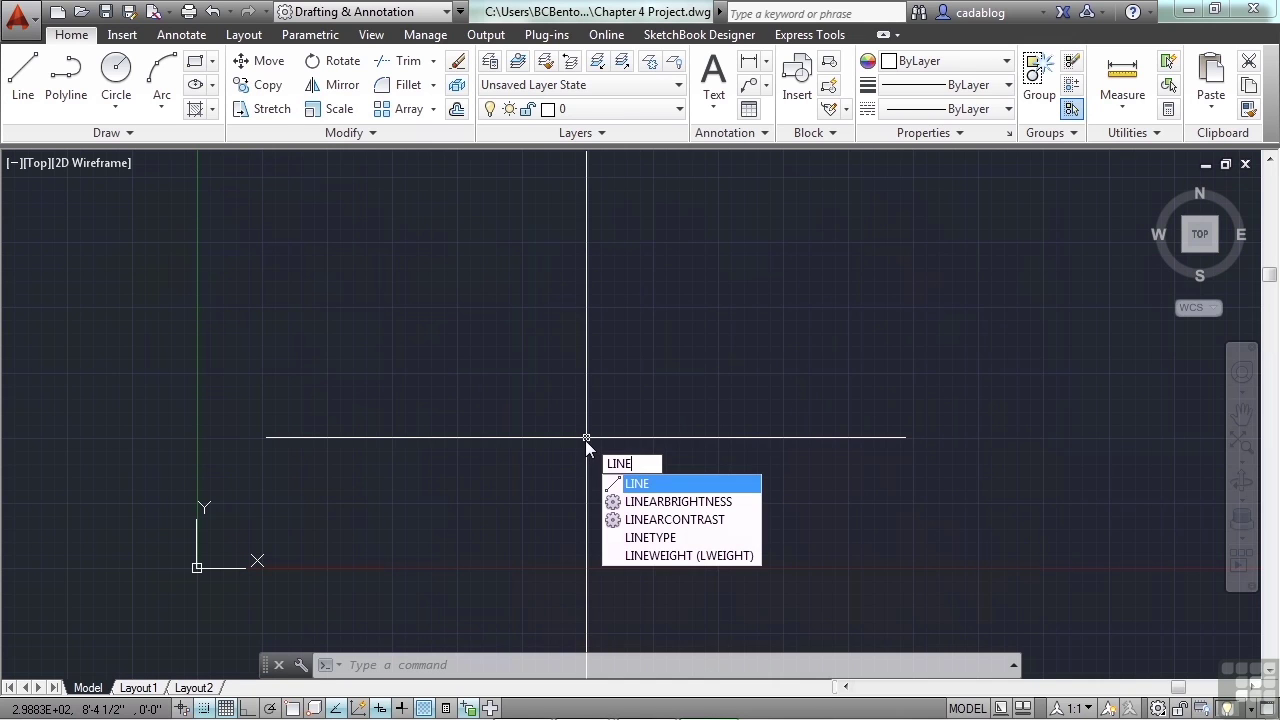
Step: Draw a closed three-line triangle: left base corner, raised apex, right base corner
key(Return)
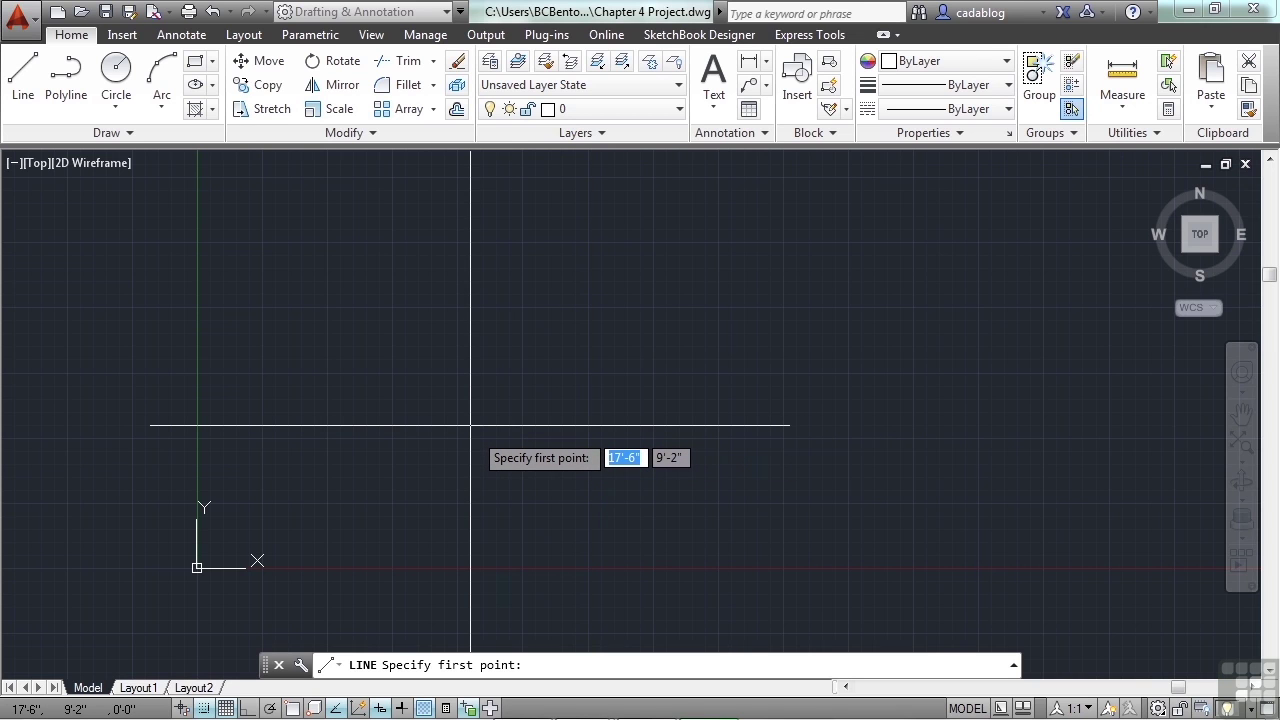
scroll(470, 425, up, 2)
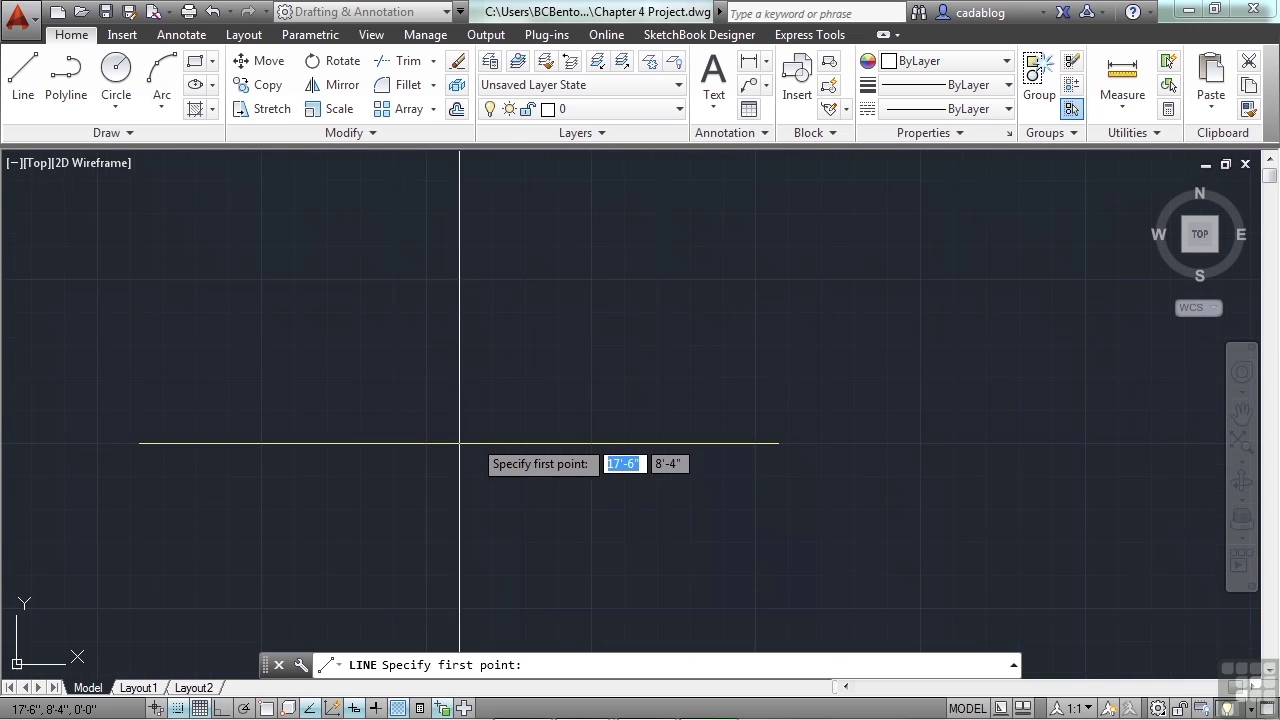
click(427, 443)
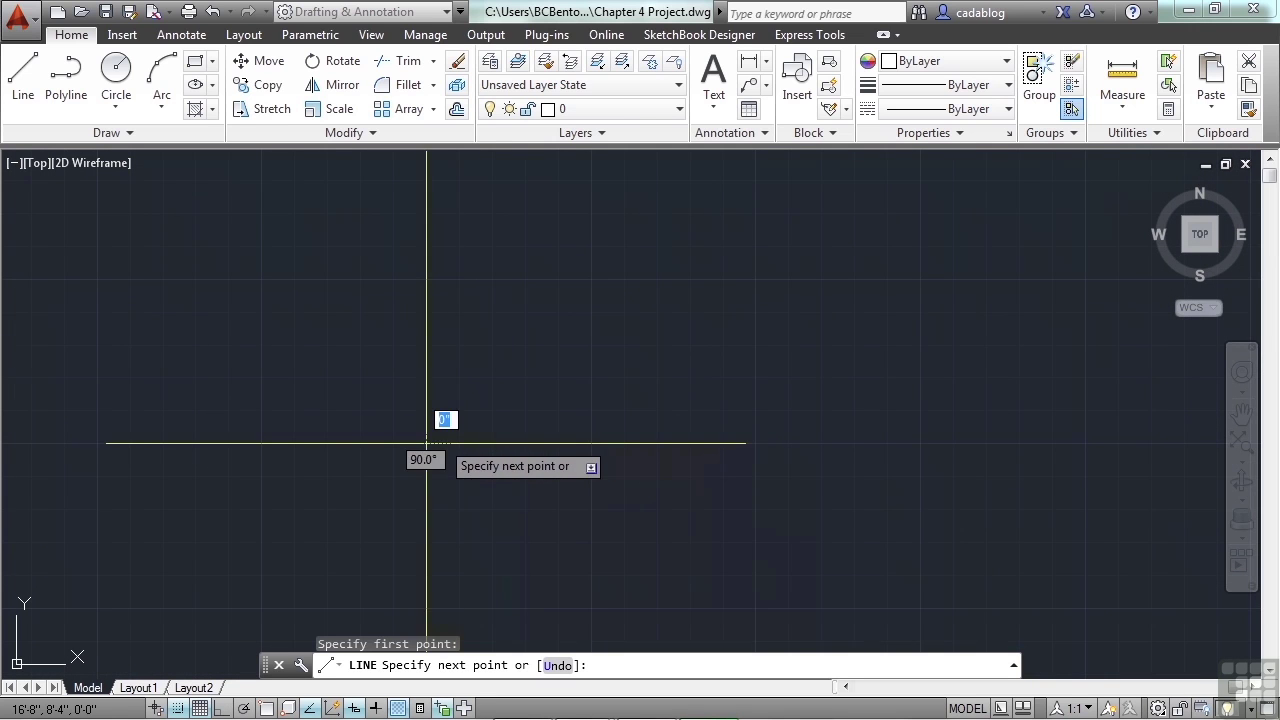
click(591, 279)
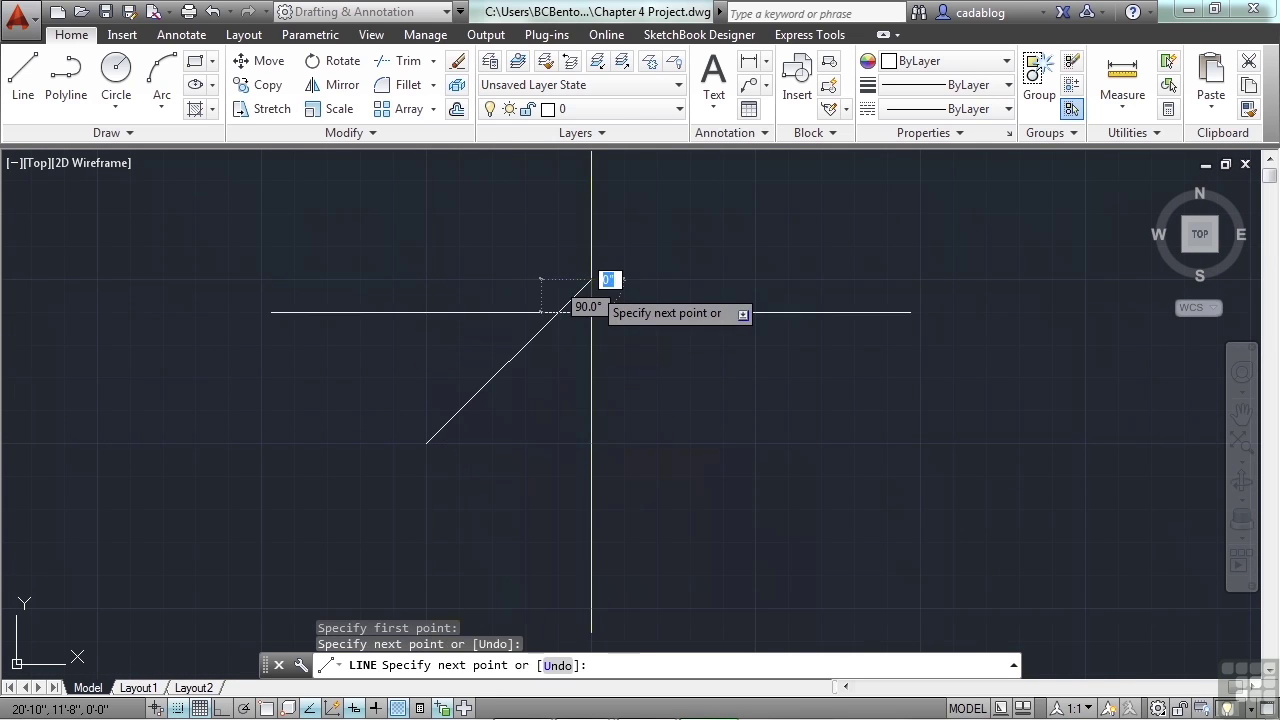
click(755, 443)
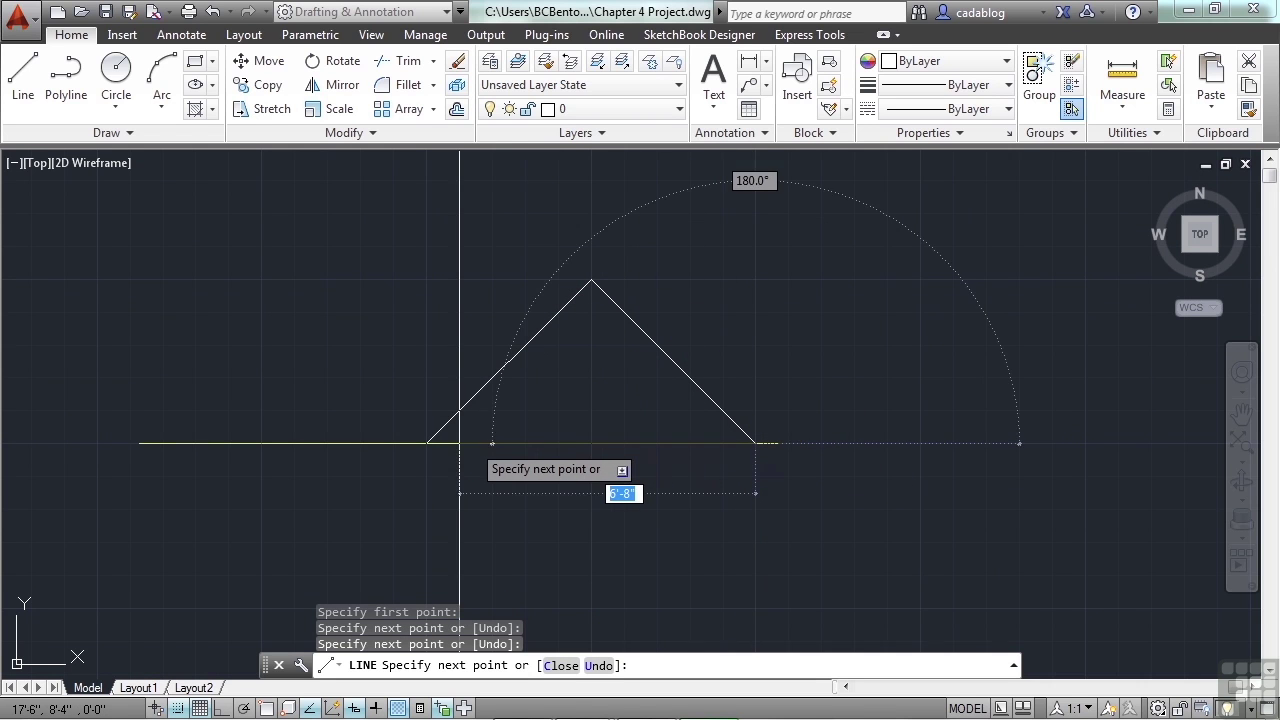
click(427, 443)
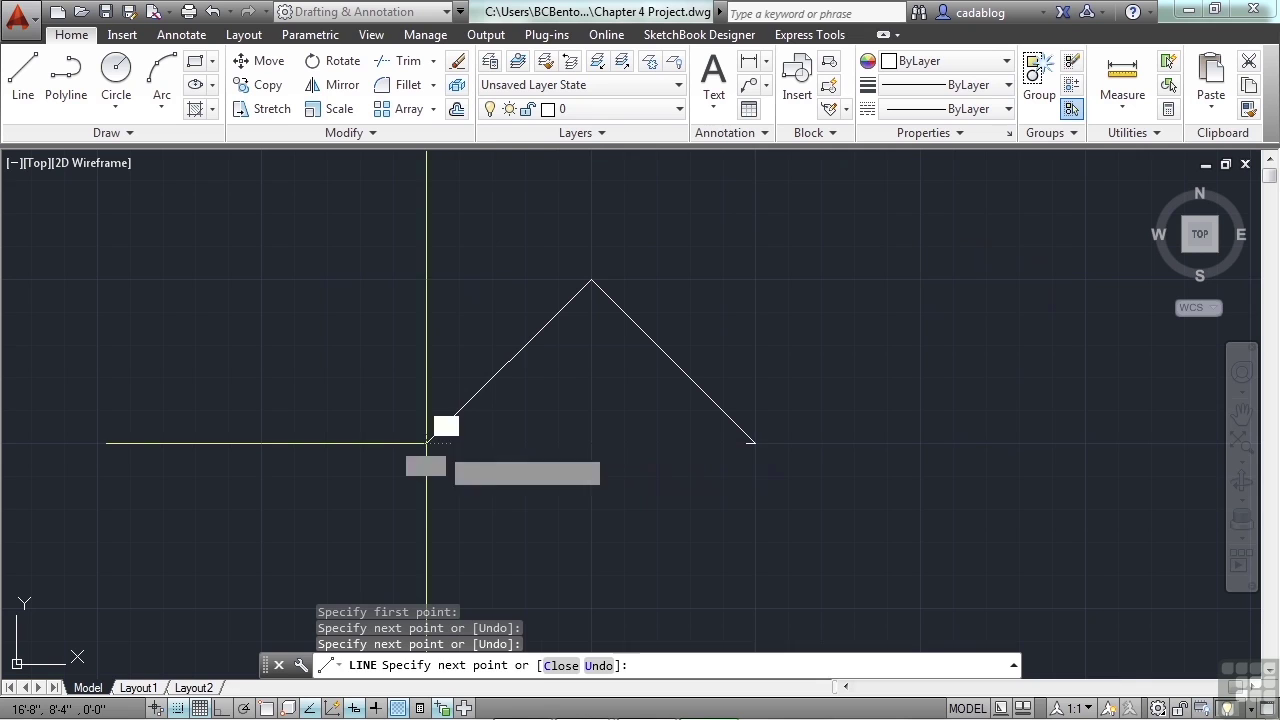
key(Return)
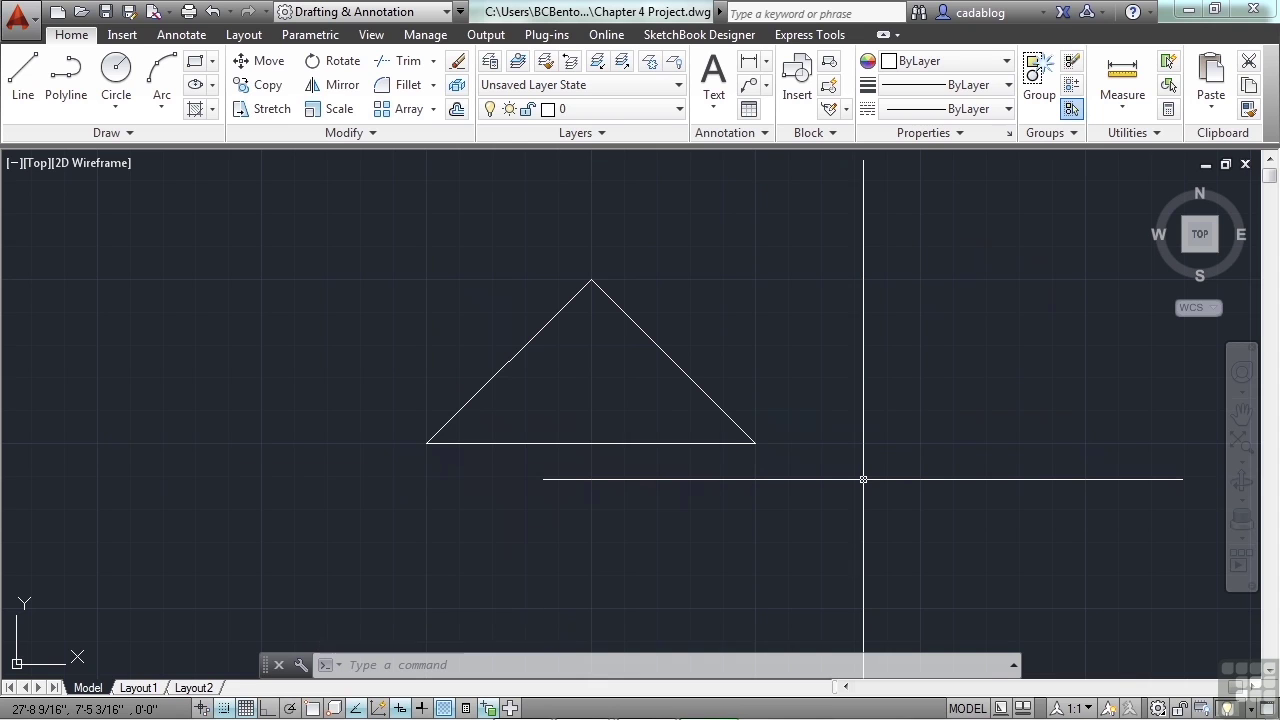
Step: Draw lines from the triangle's right corner up, across the apex, and down, boxing it in
text(l)
key(Return)
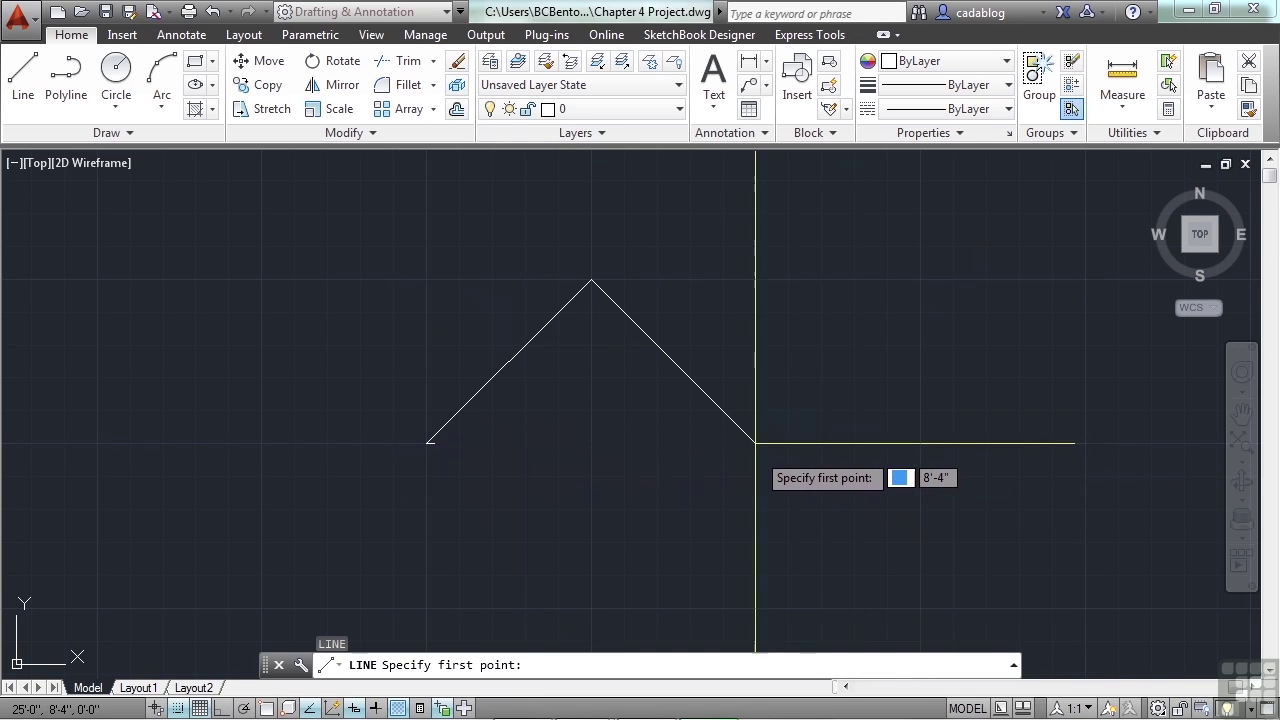
click(755, 443)
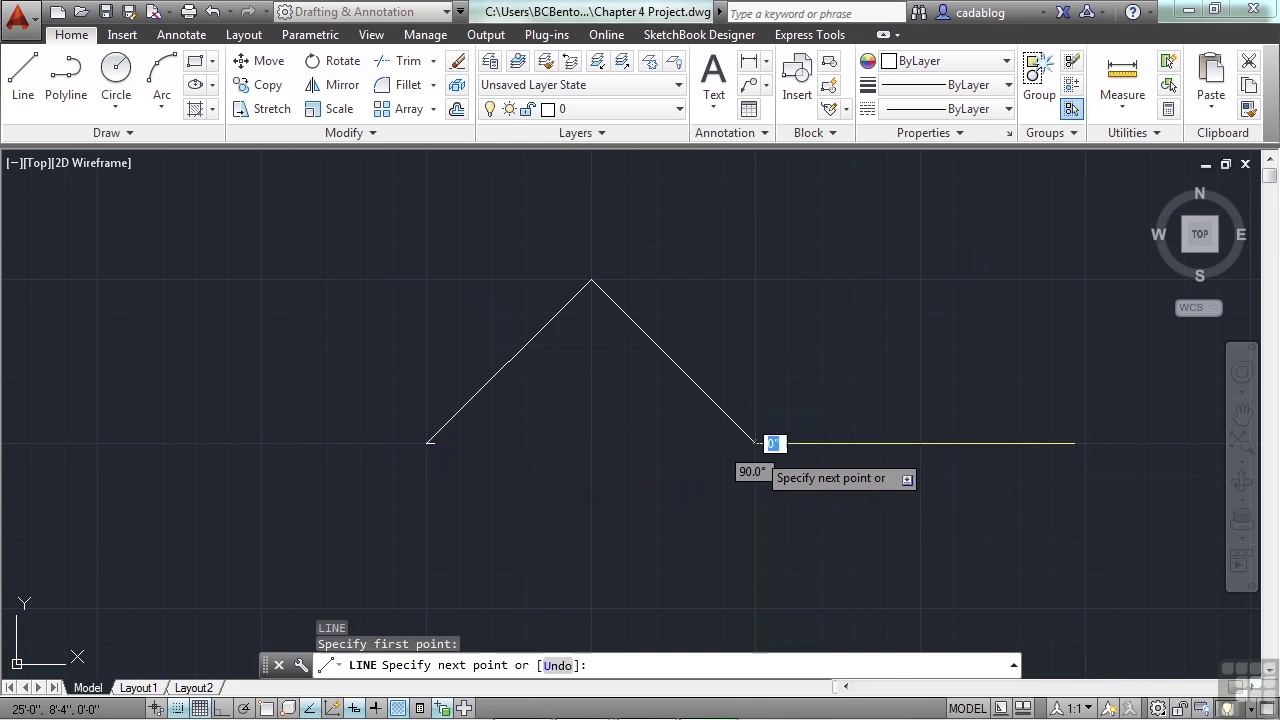
click(755, 279)
click(590, 279)
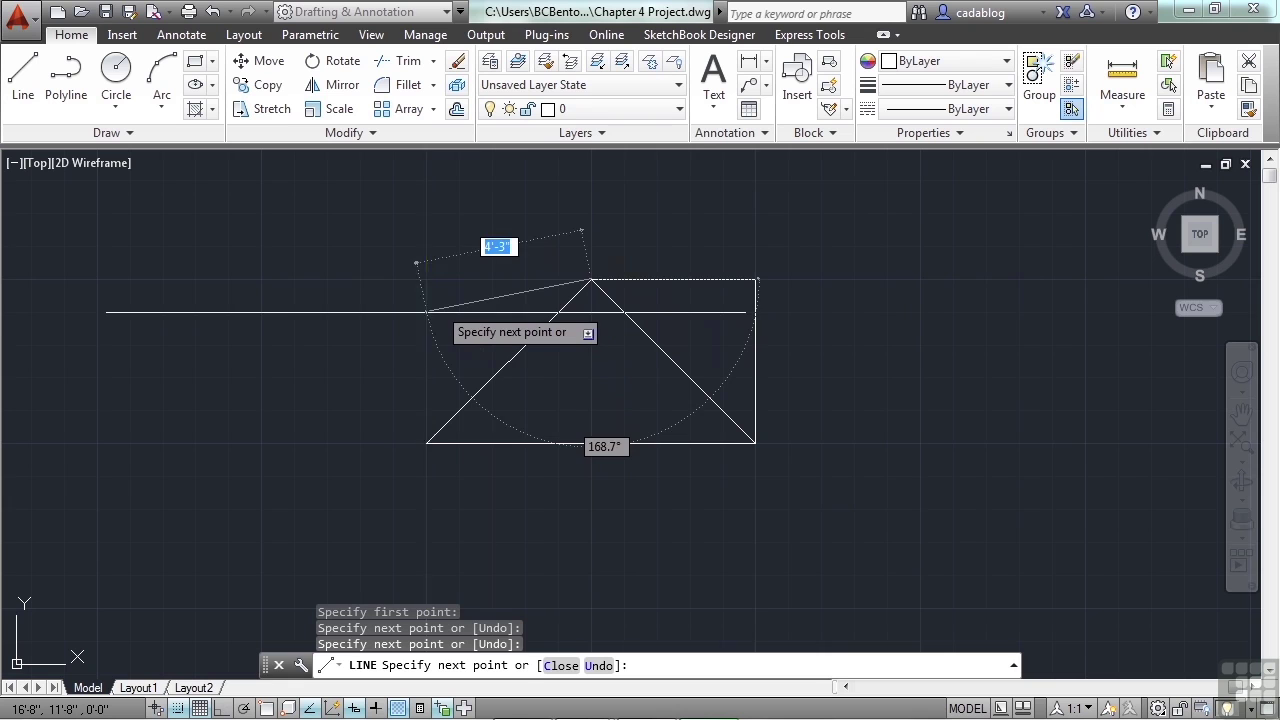
click(427, 279)
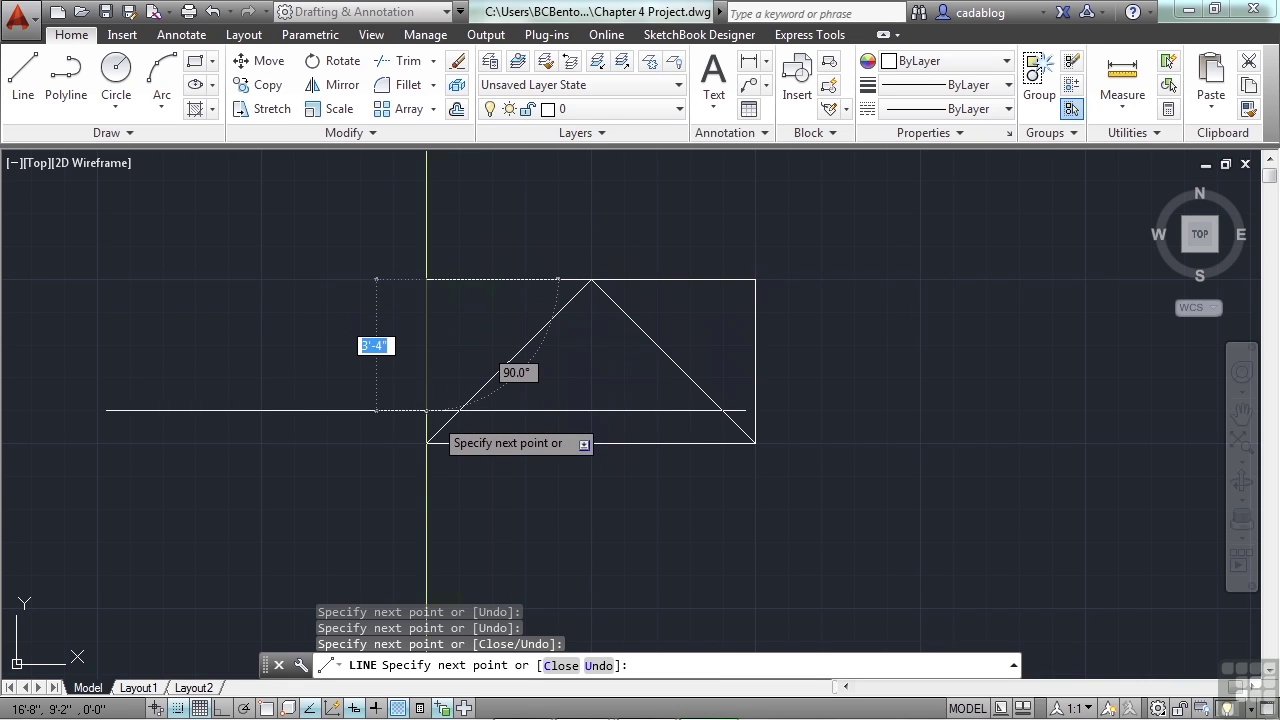
click(427, 443)
key(Return)
scroll(740, 491, down, 2)
middle_drag(793, 305, 551, 313)
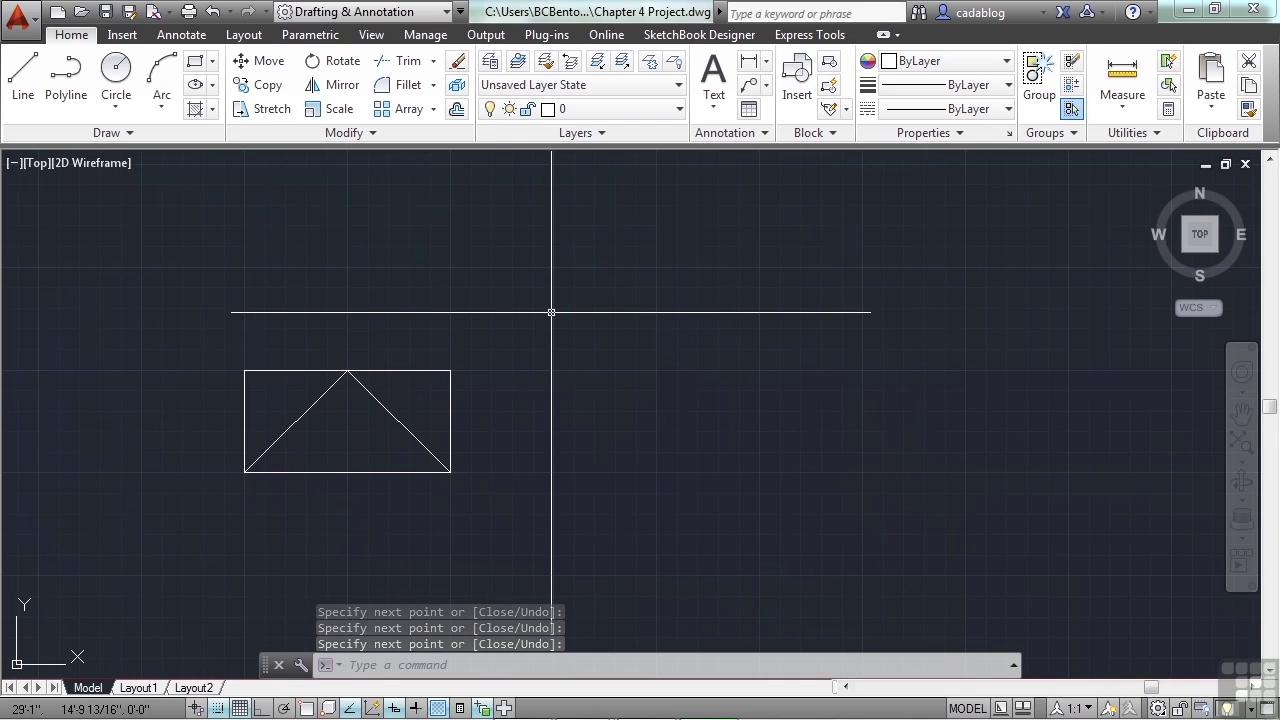
Step: With LINE, trace a large closed four-corner rectangle to the right of the framed triangle
text(l)
key(Return)
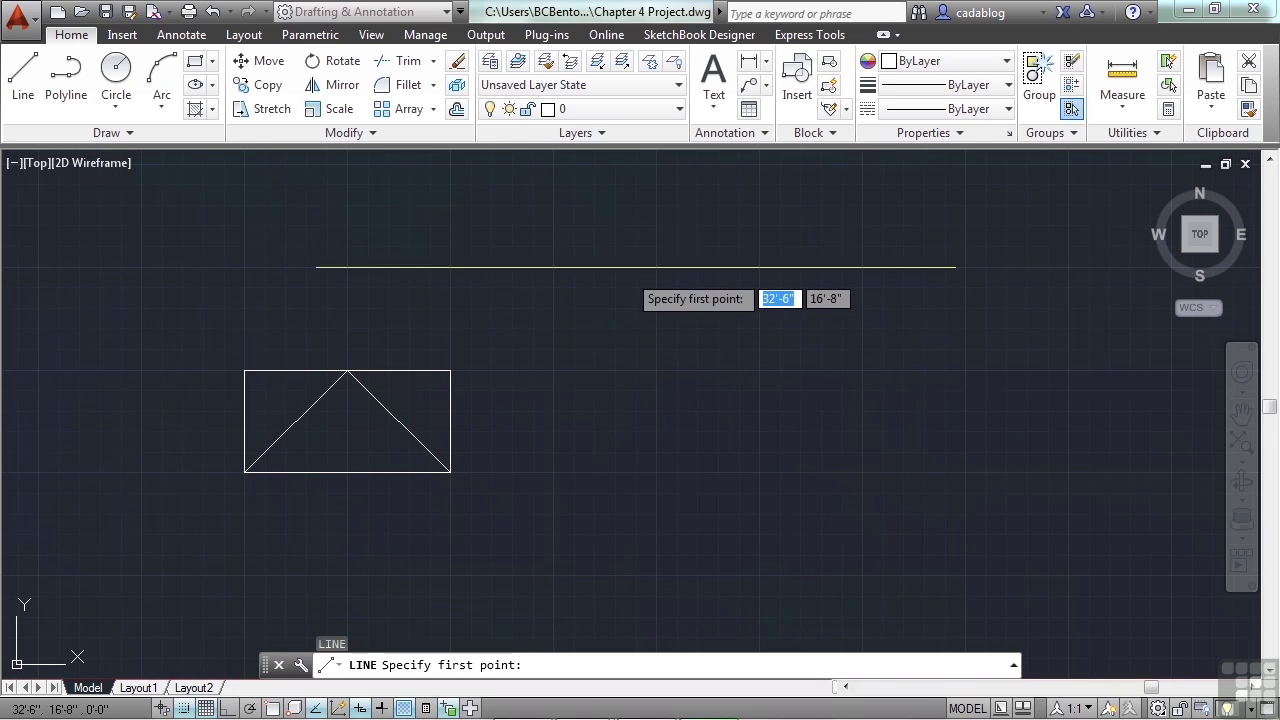
scroll(570, 312, down, 2)
click(624, 223)
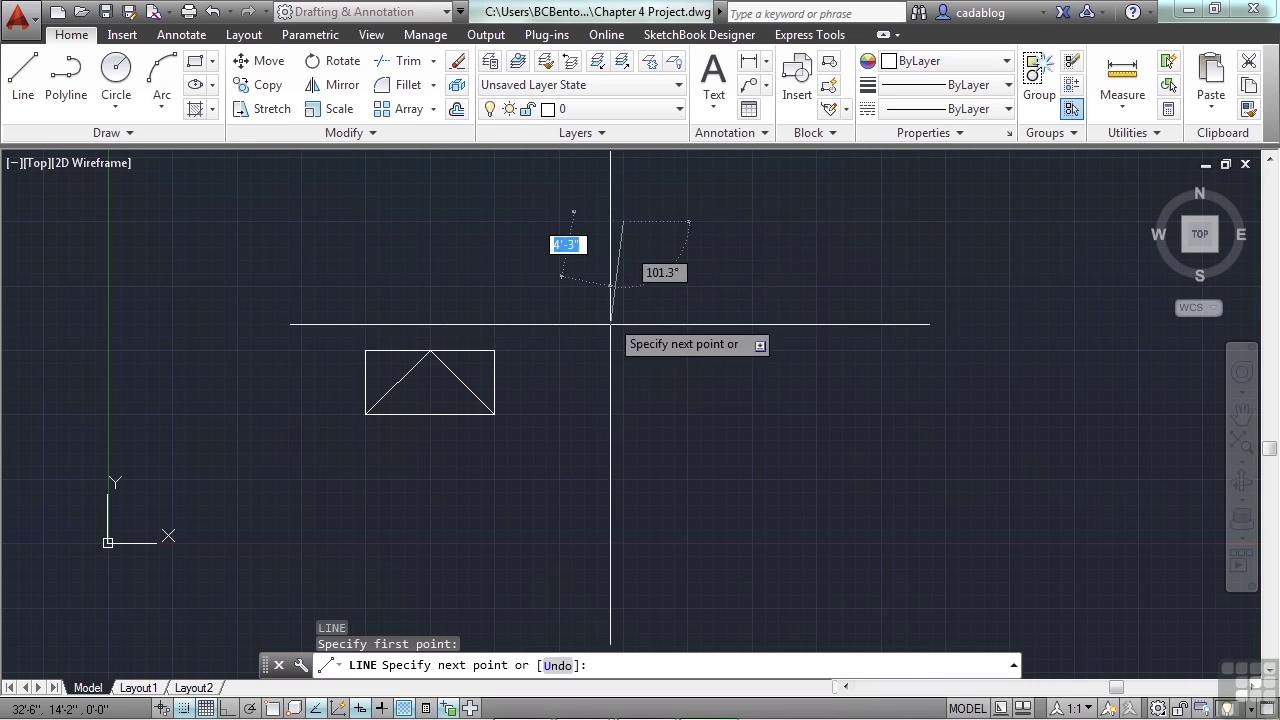
click(624, 413)
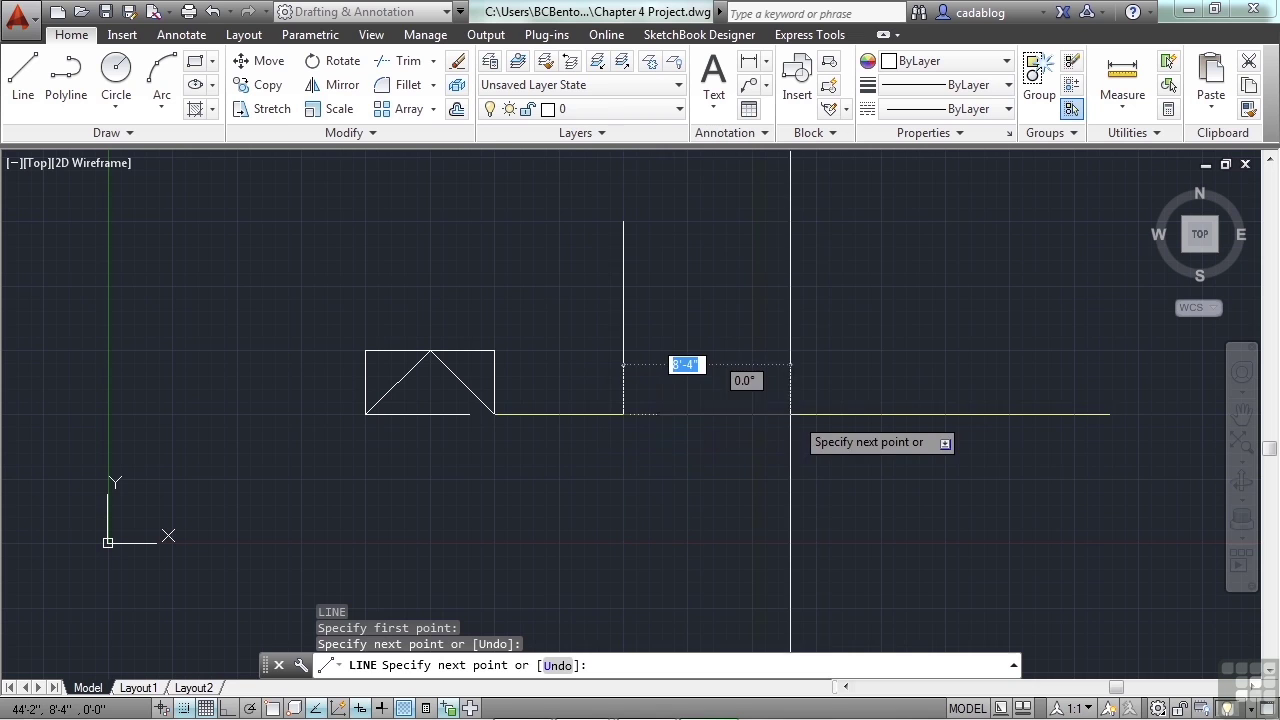
click(881, 413)
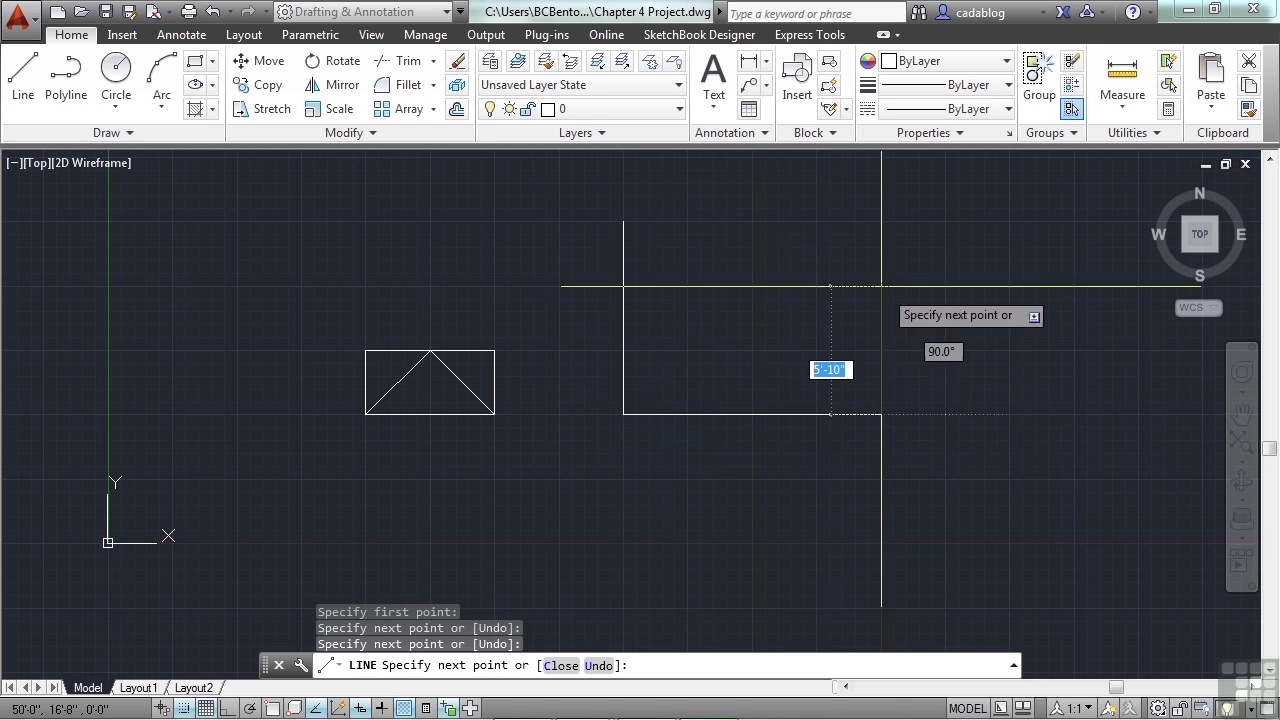
click(881, 220)
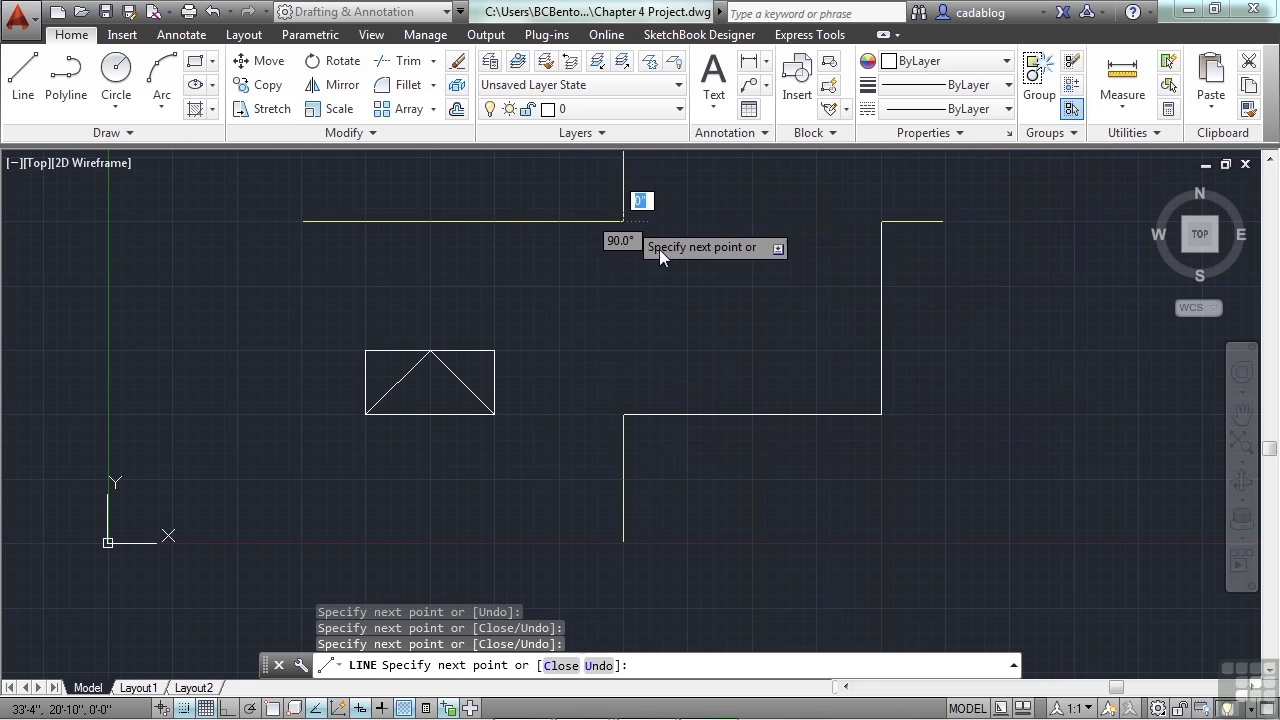
click(623, 220)
key(Return)
scroll(654, 329, down, 2)
scroll(700, 323, up, 4)
Step: Draw a smaller line outline inside the large rectangle, ending with a slanted left side
key(Return)
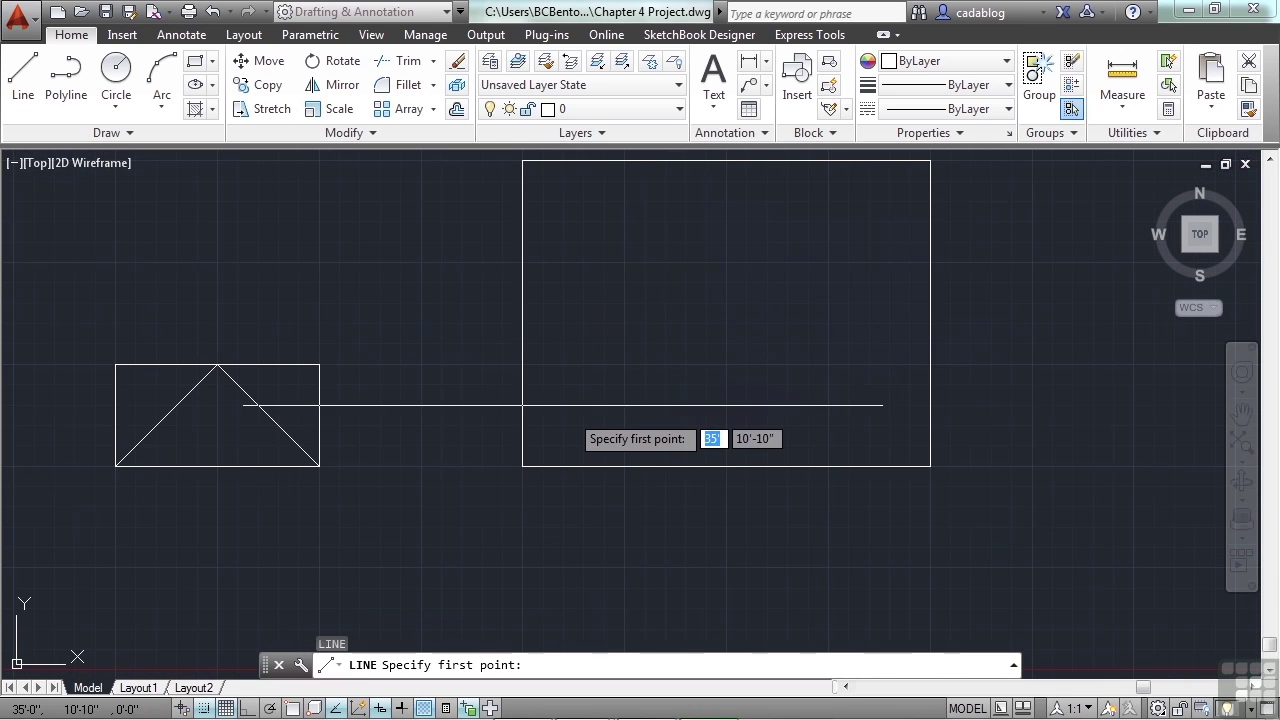
click(543, 445)
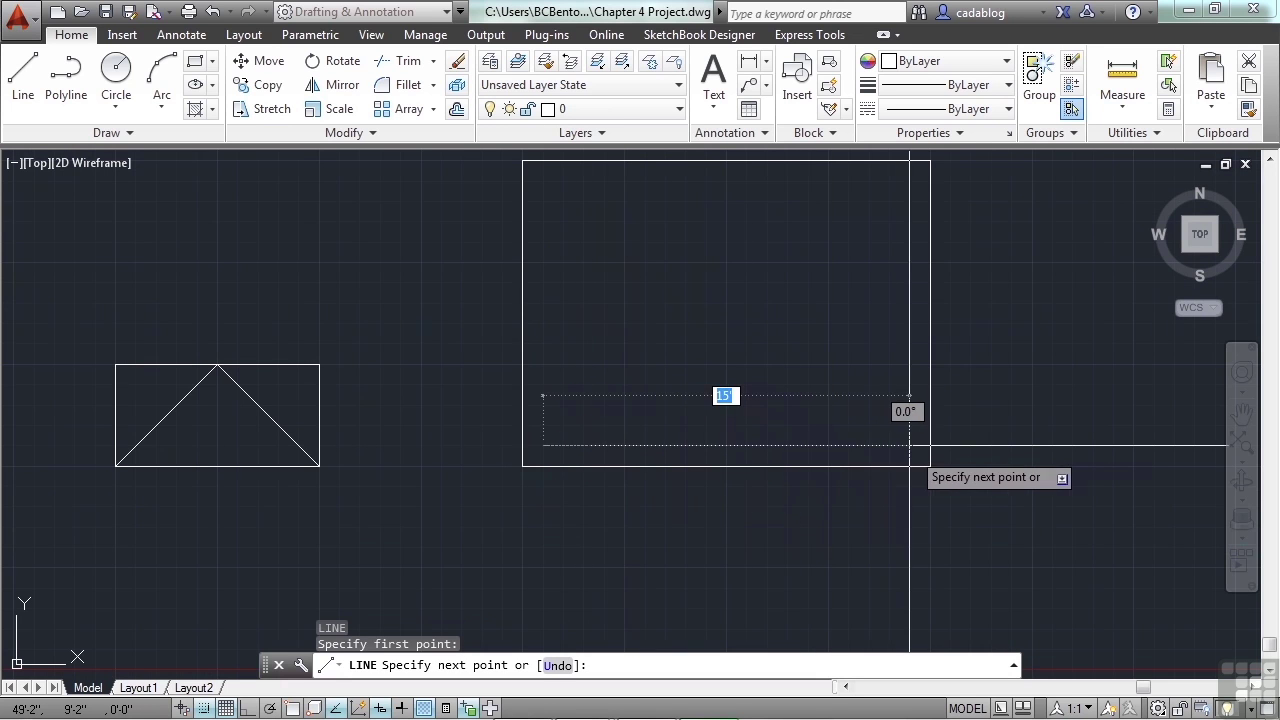
click(860, 445)
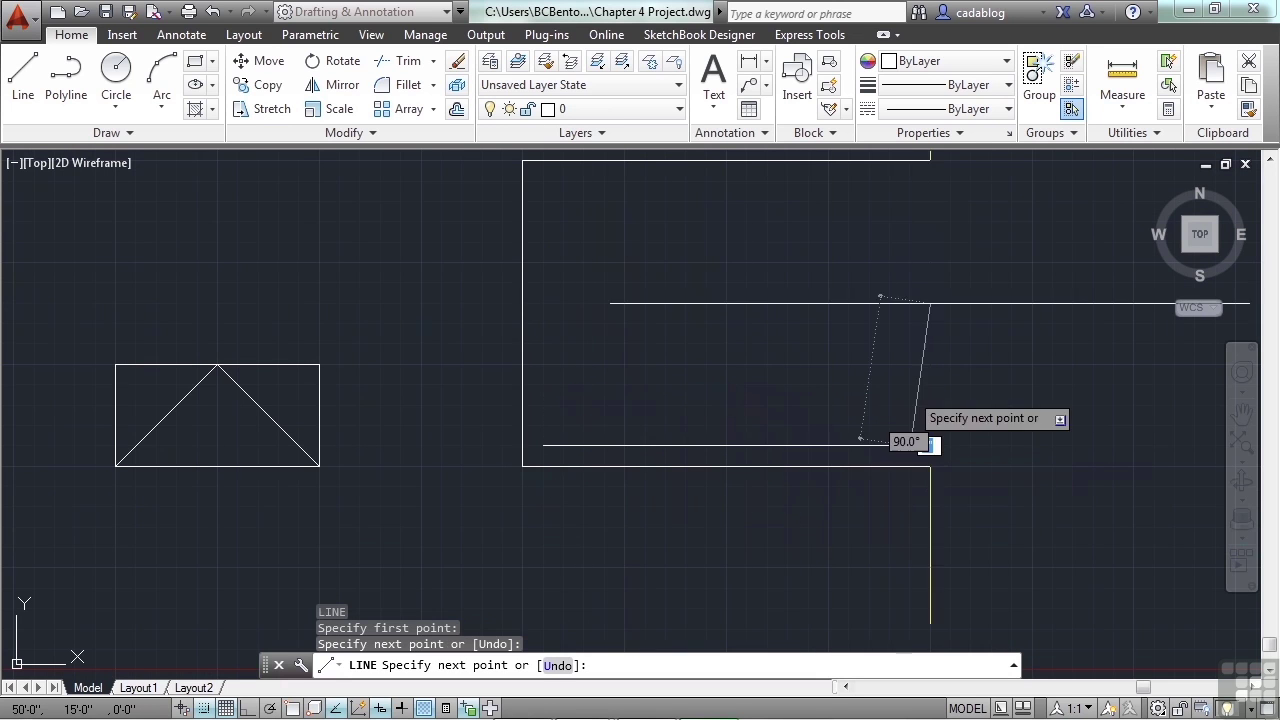
click(909, 181)
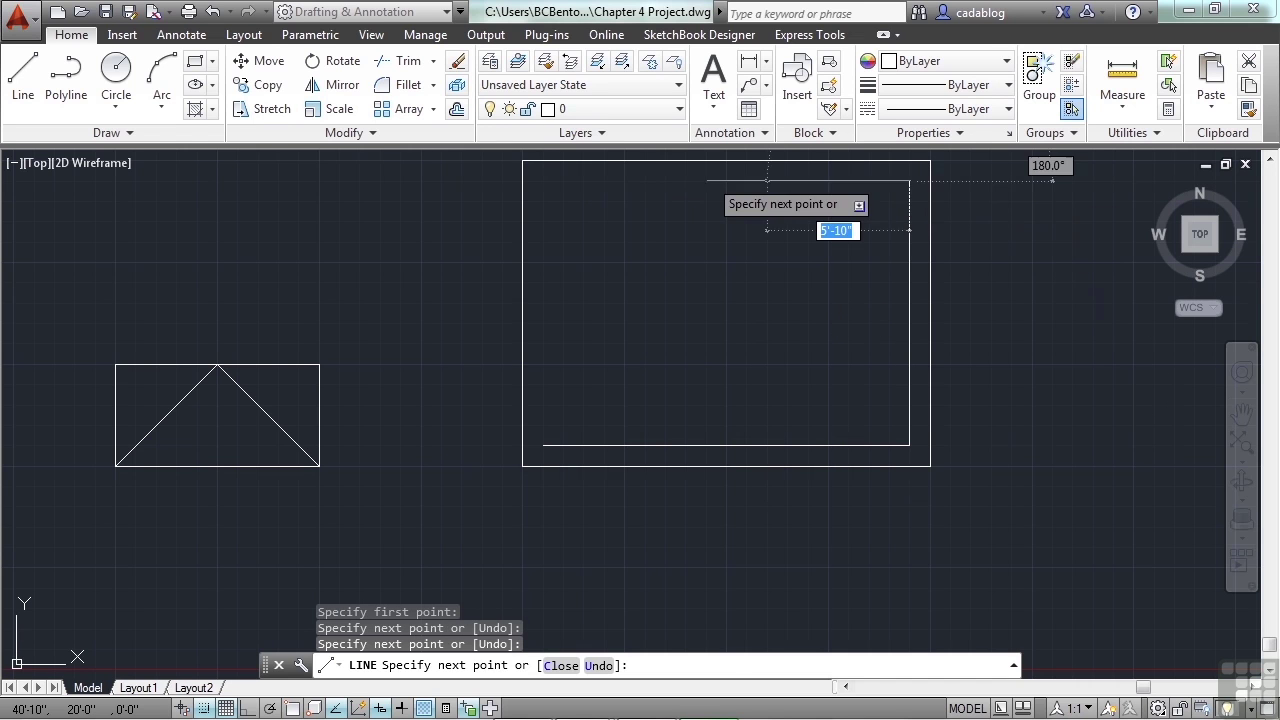
click(543, 181)
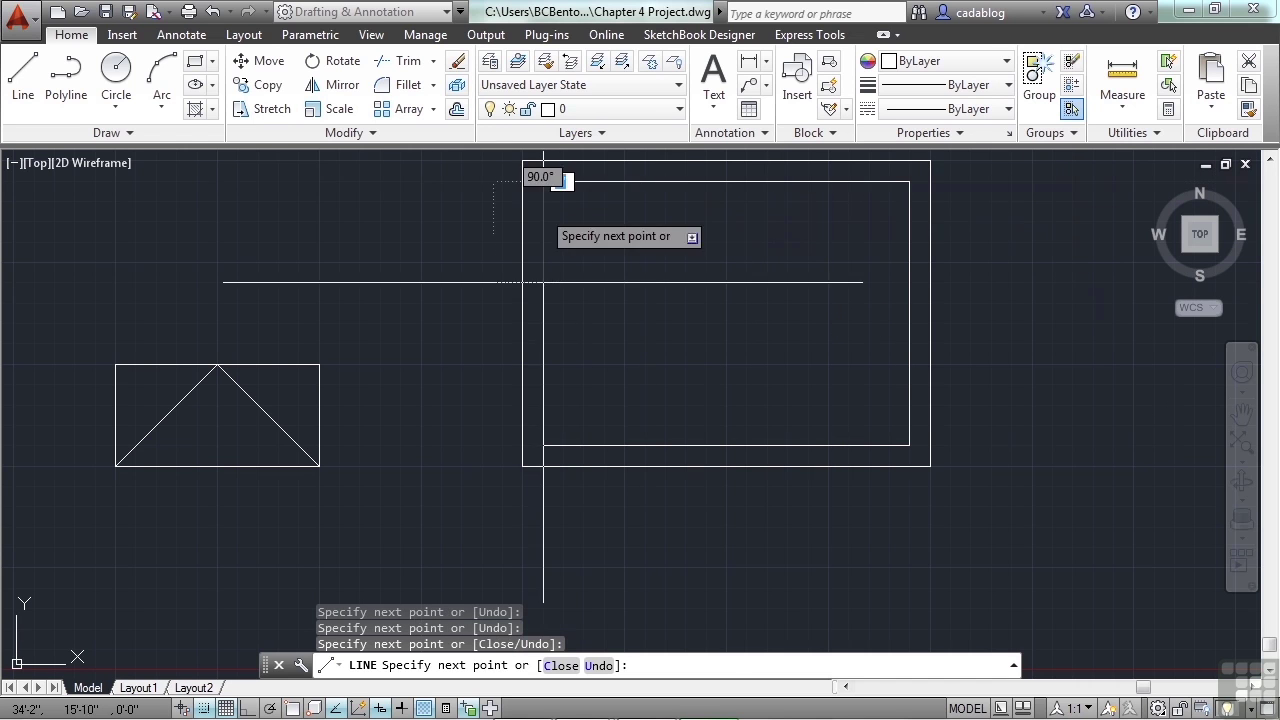
click(565, 445)
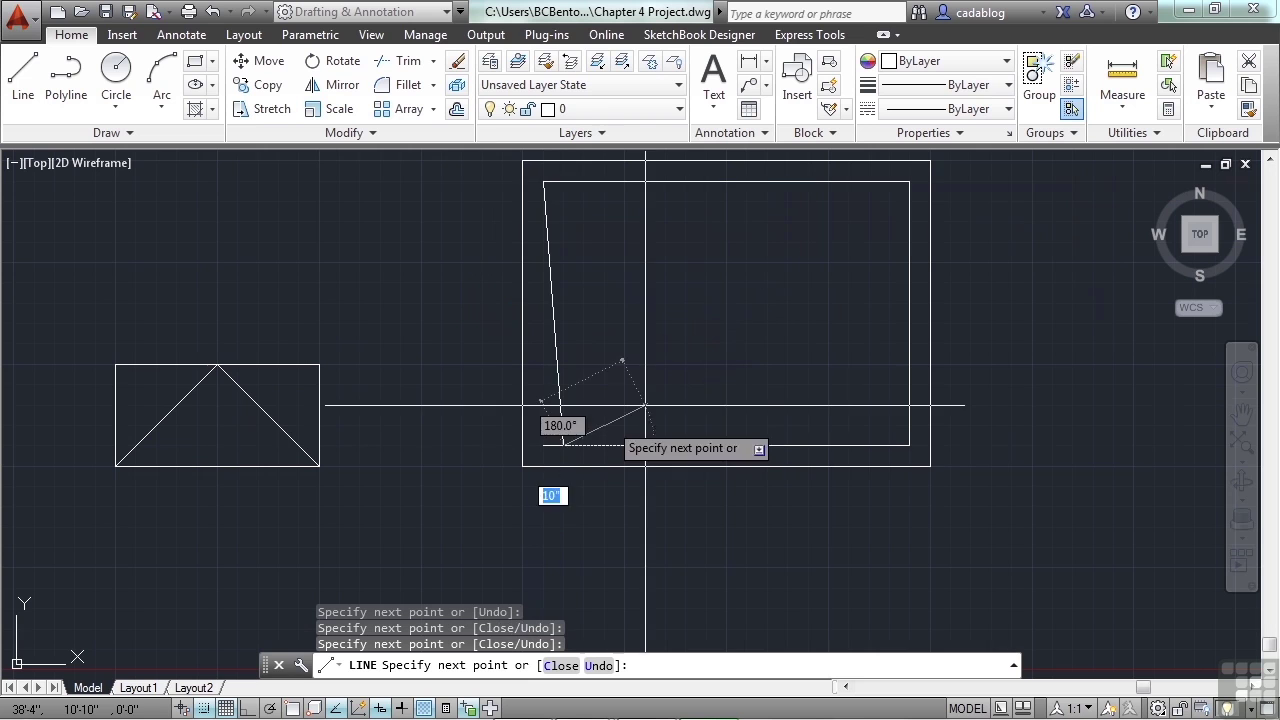
key(Return)
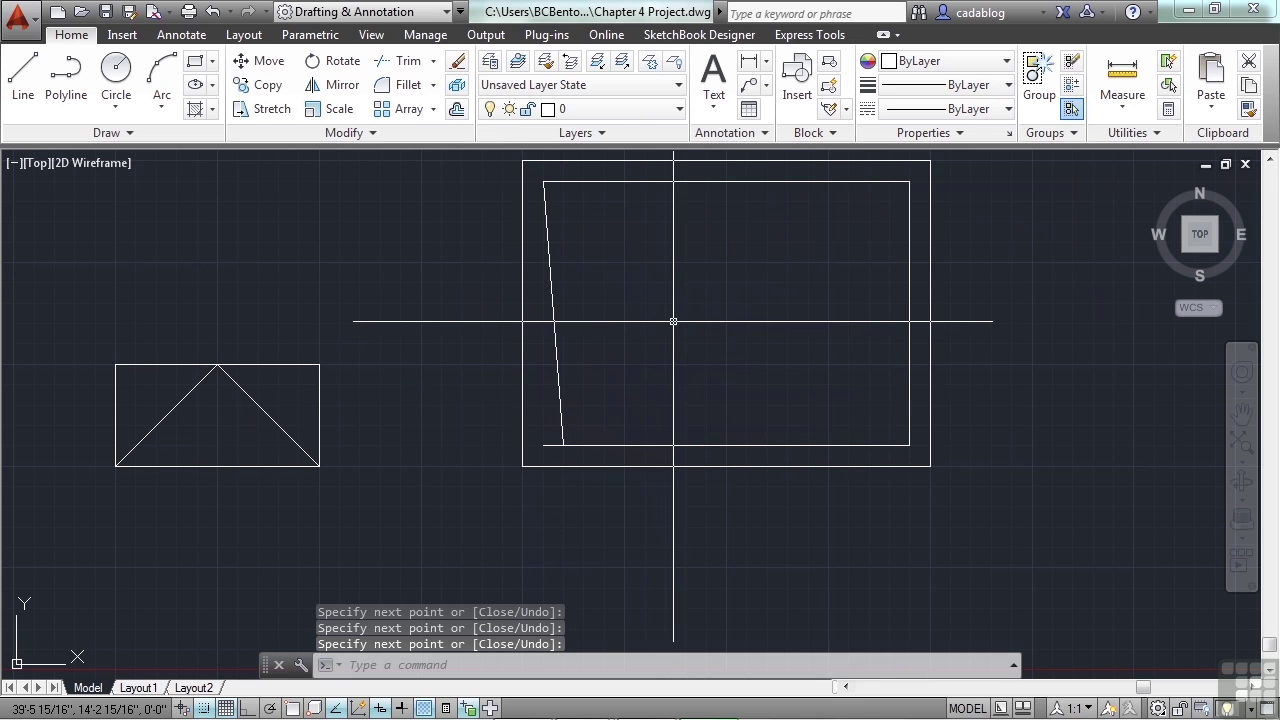
mouse_move(736, 298)
middle_down()
mouse_move(746, 323)
mouse_move(716, 341)
middle_up()
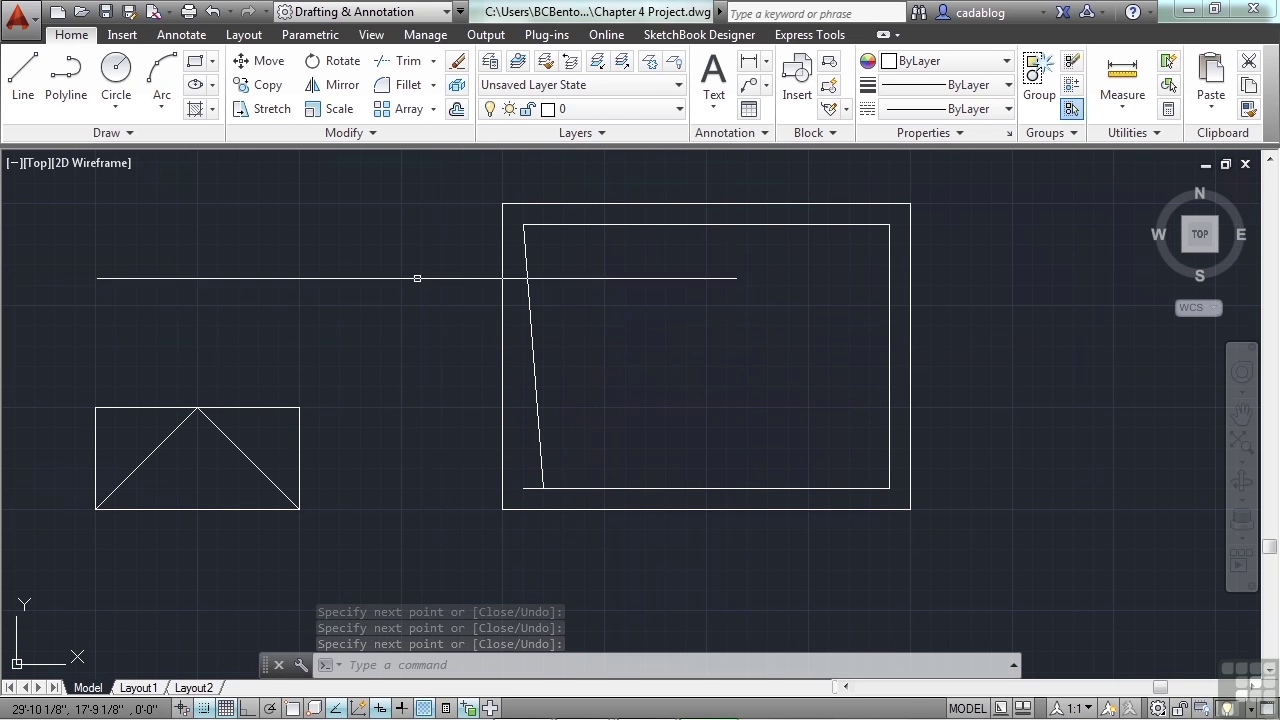
Step: Undo the slanted outline and redraw the inner rectangle with square corners using LINE
click(212, 12)
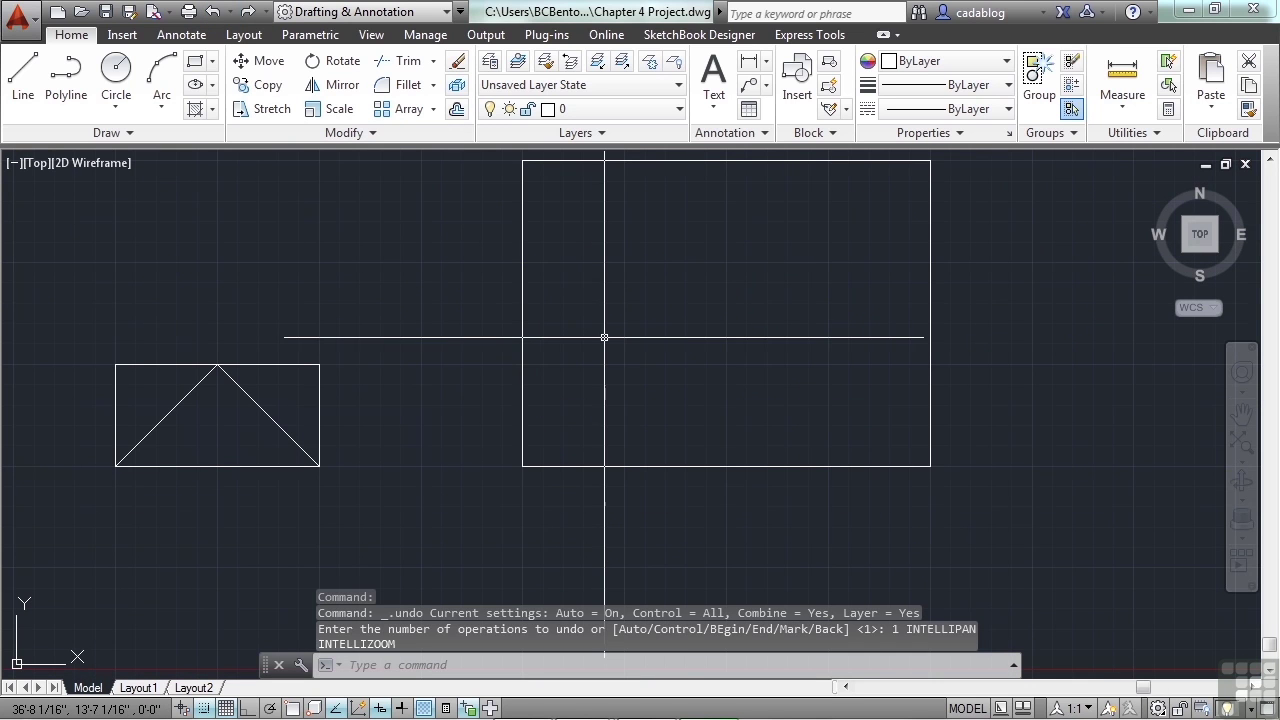
middle_drag(757, 357, 751, 389)
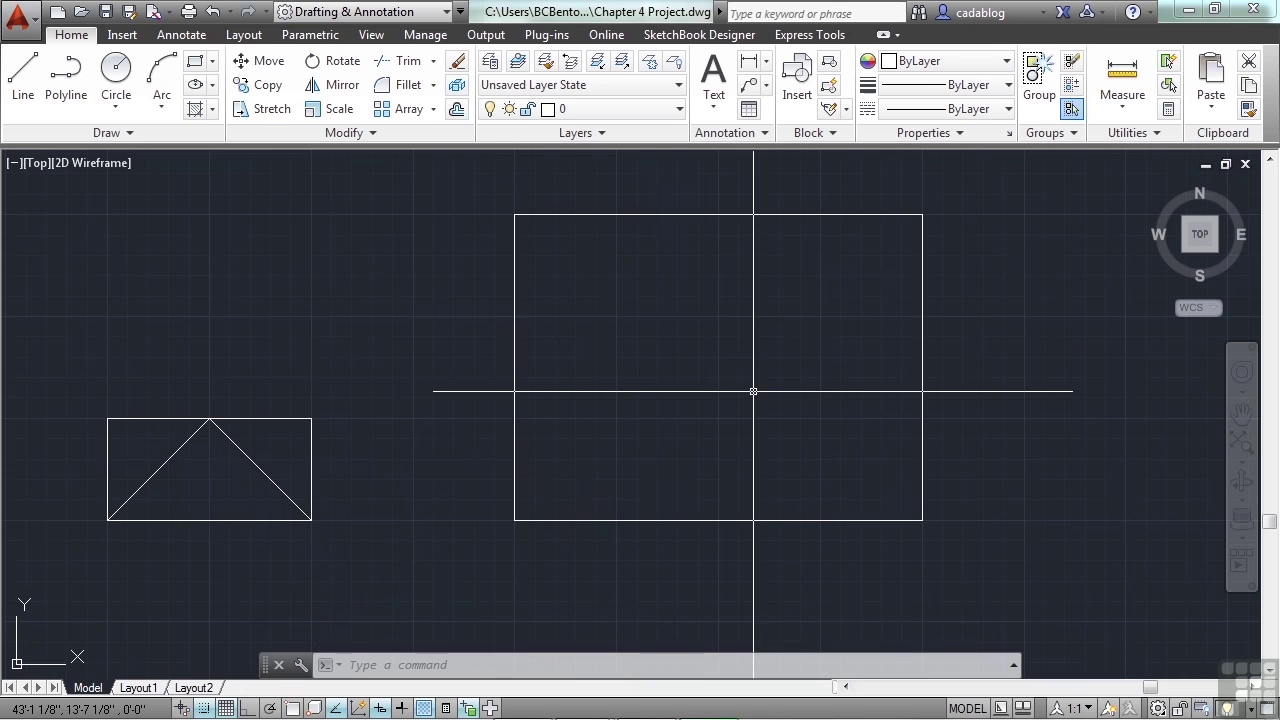
text(L)
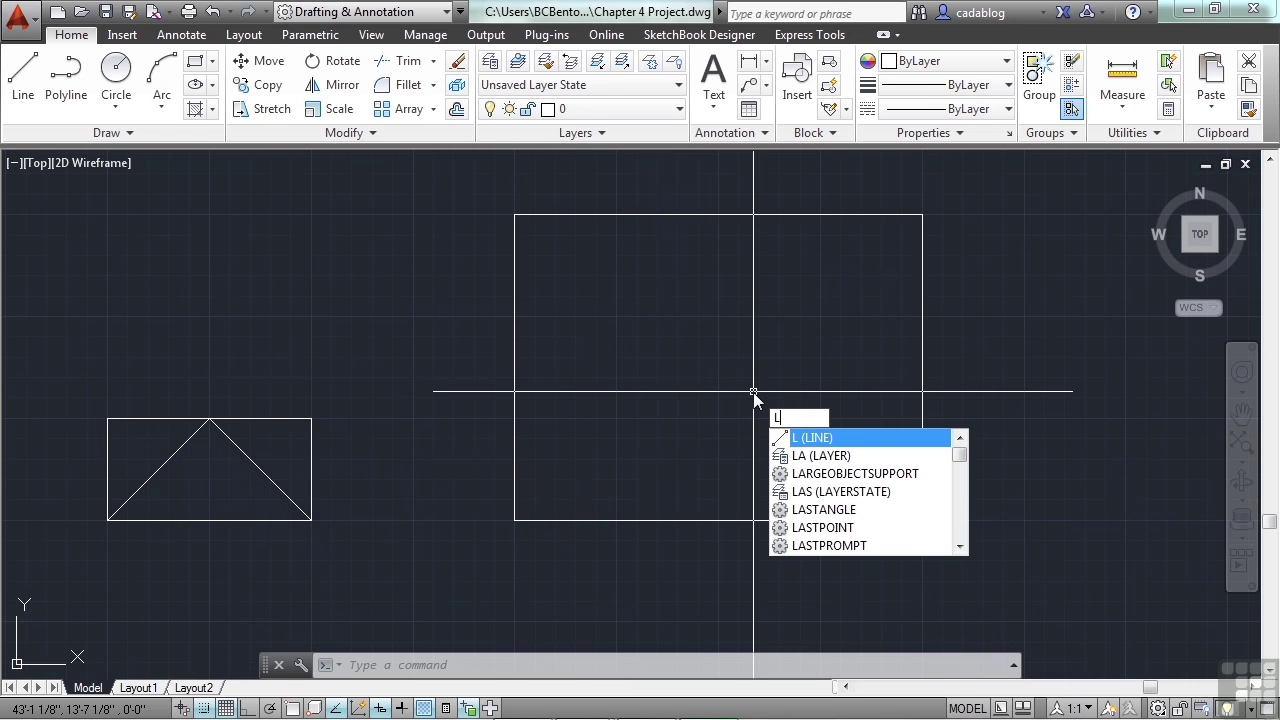
key(Return)
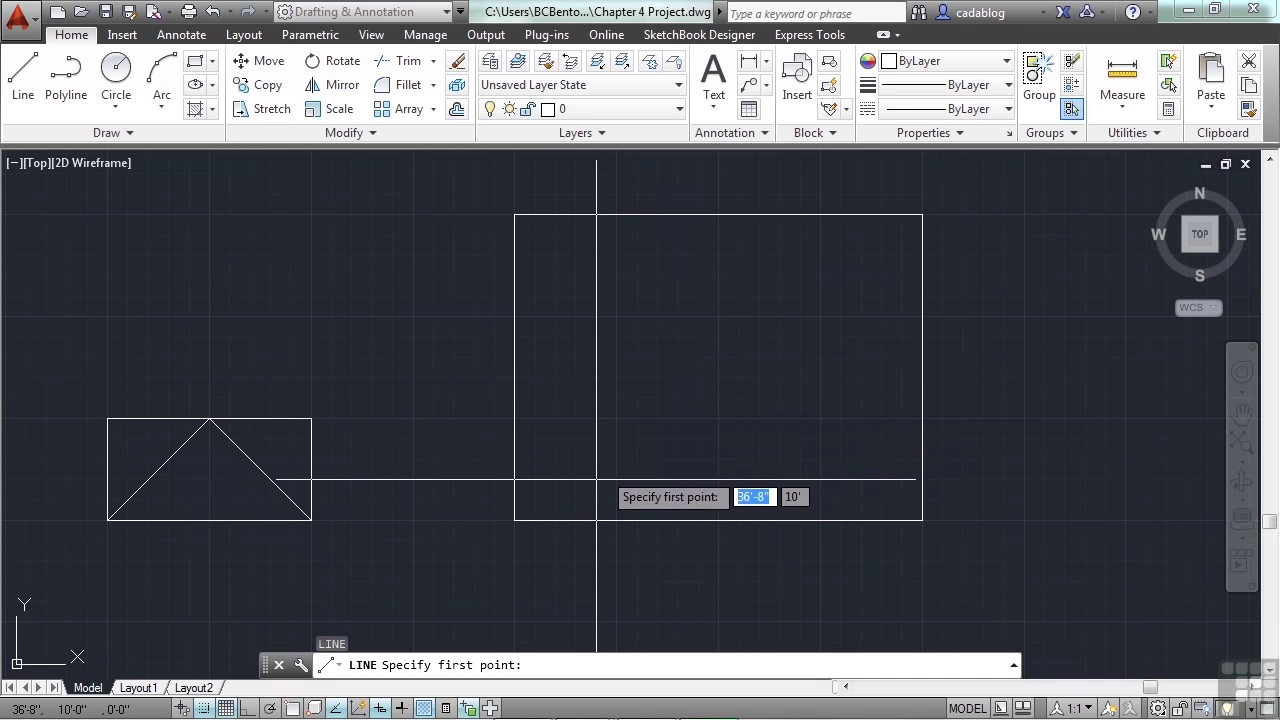
click(535, 498)
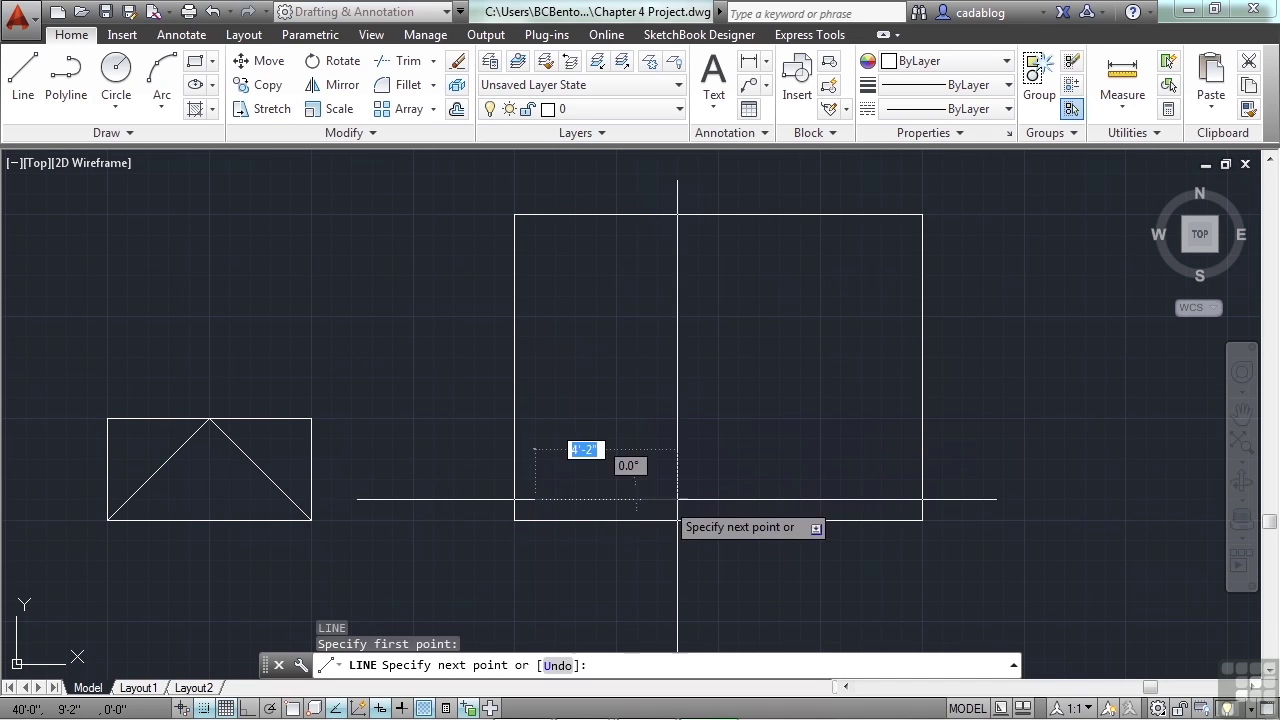
click(902, 498)
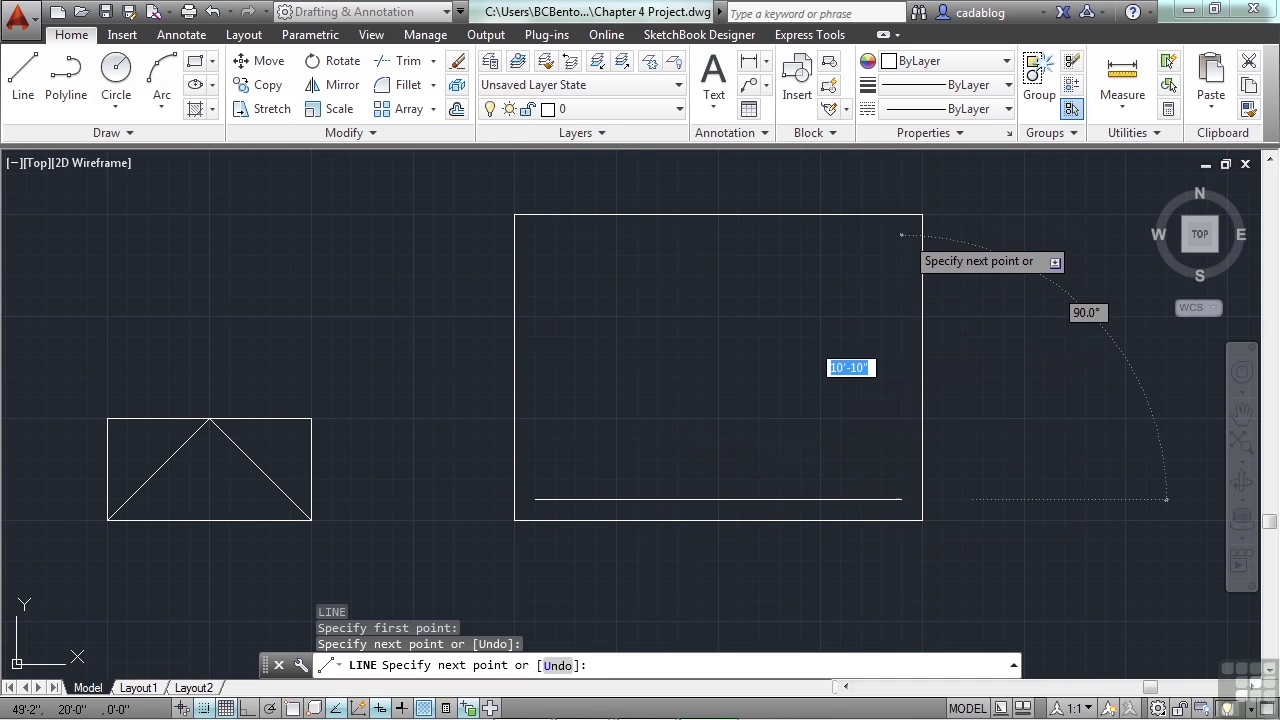
click(903, 237)
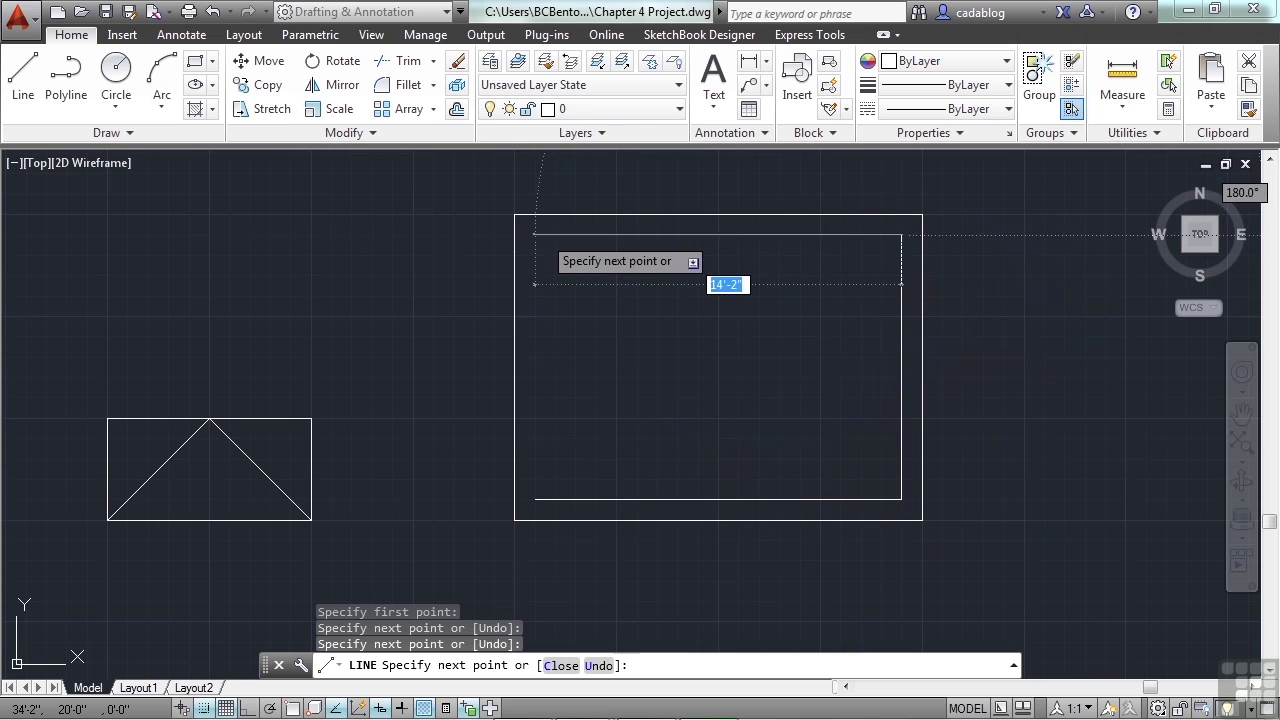
click(536, 236)
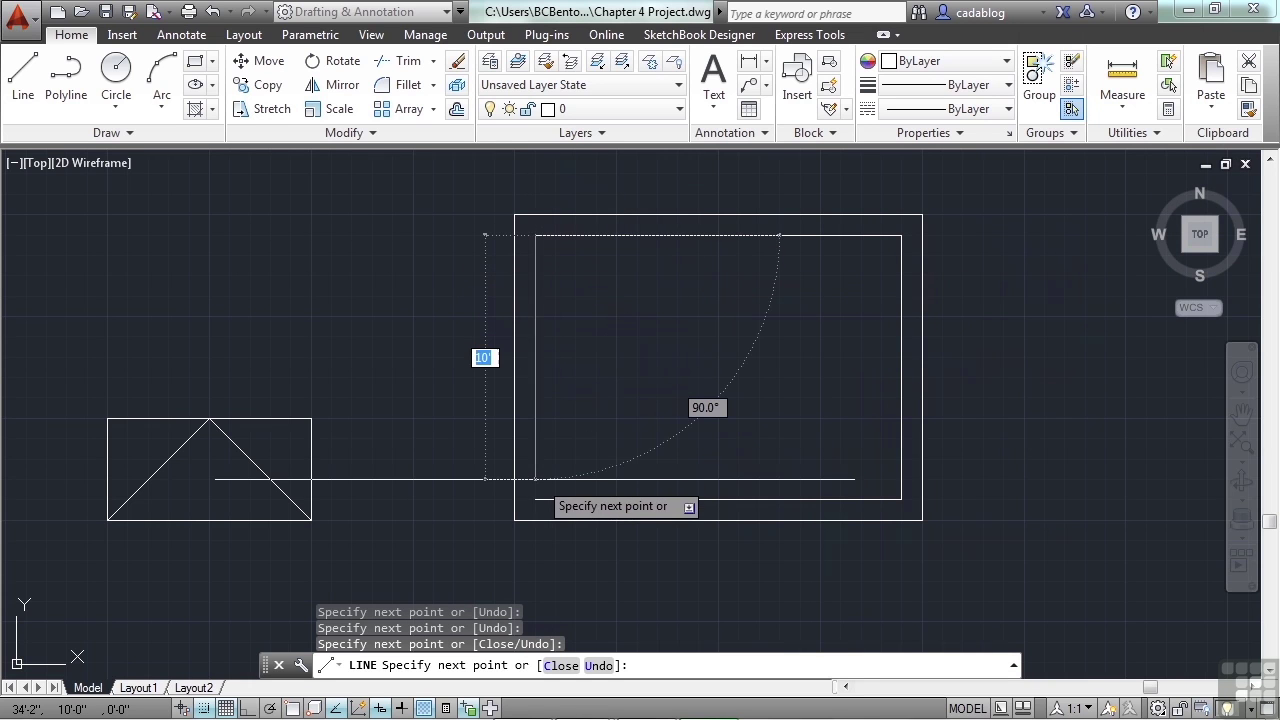
click(536, 499)
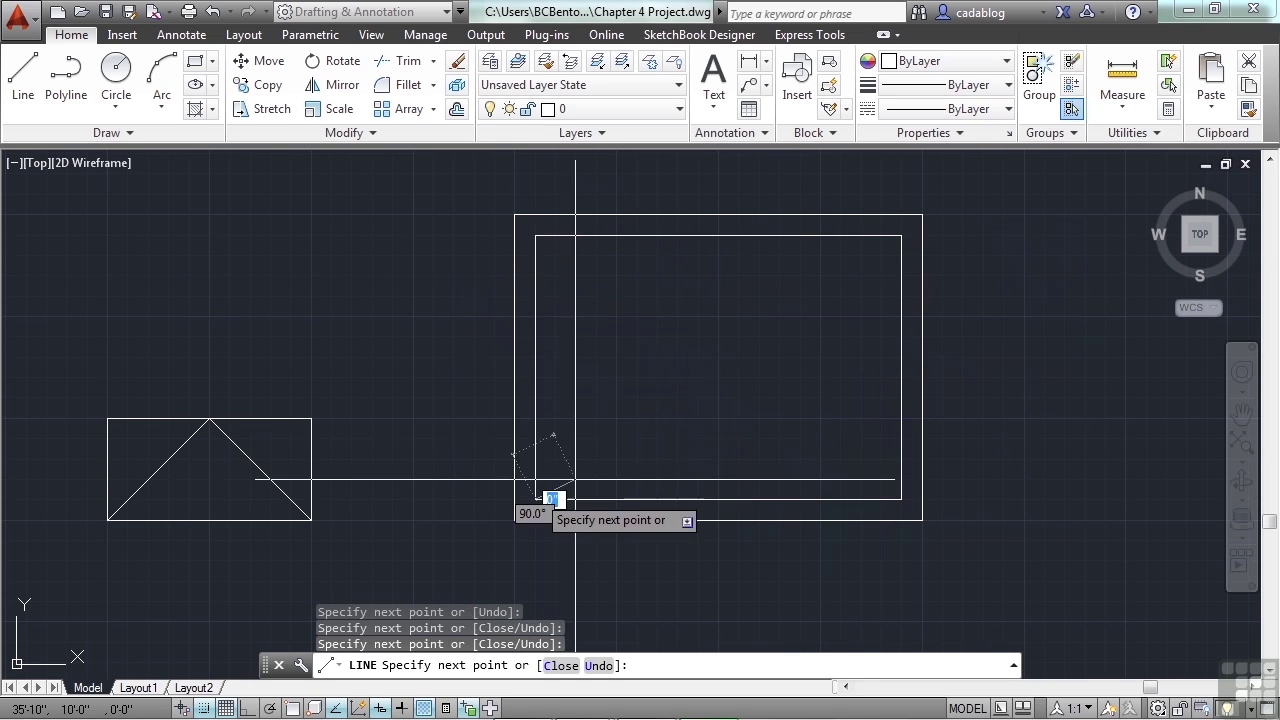
key(Return)
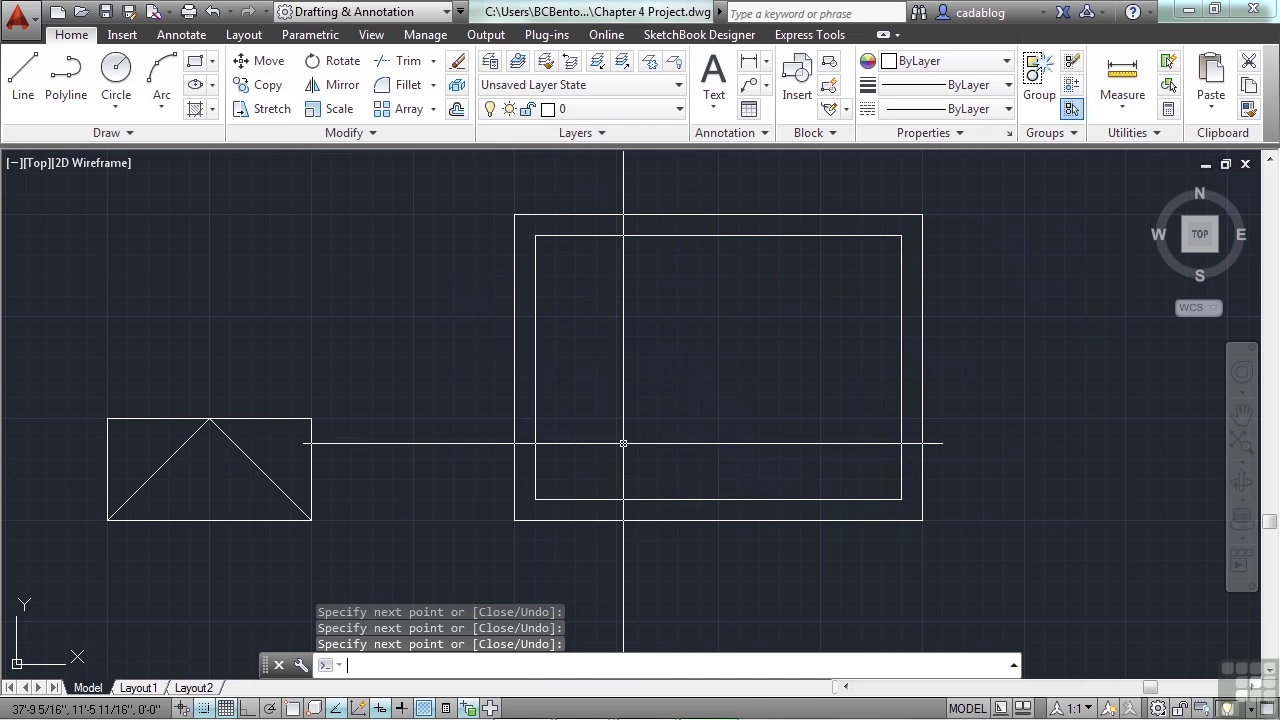
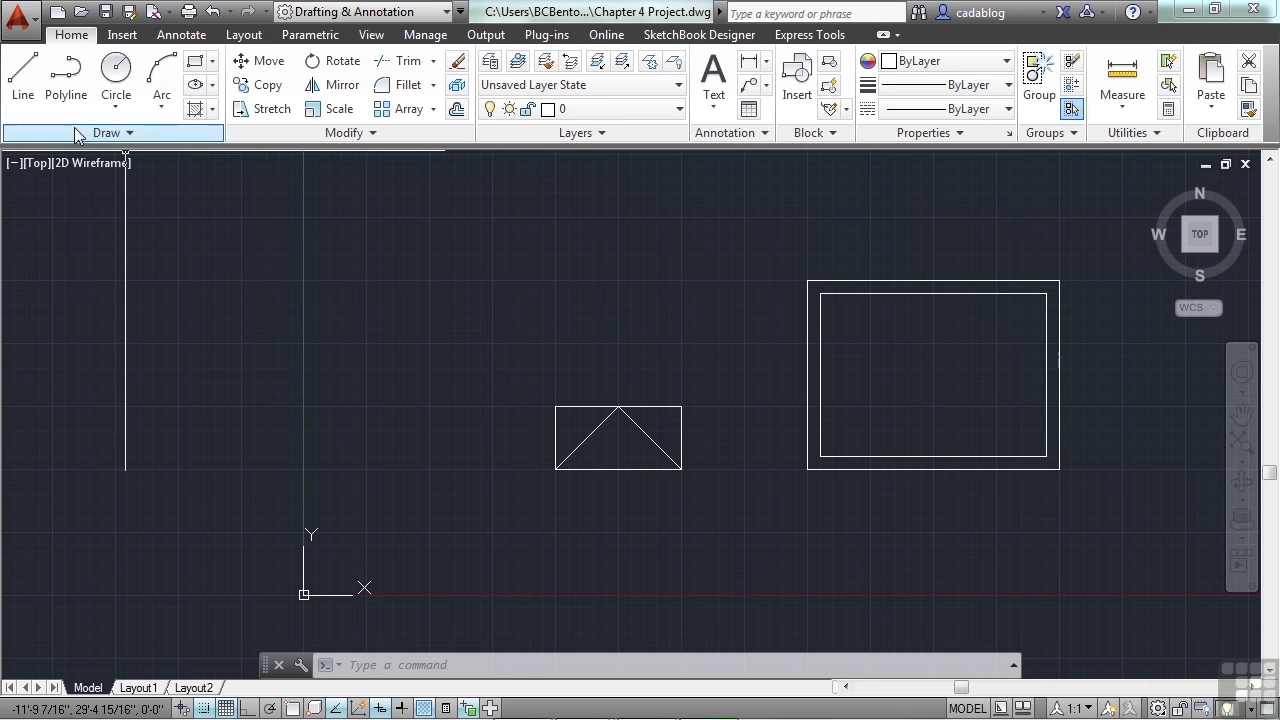
Step: Start the Line tool and fix its first point at 10,60
click(29, 86)
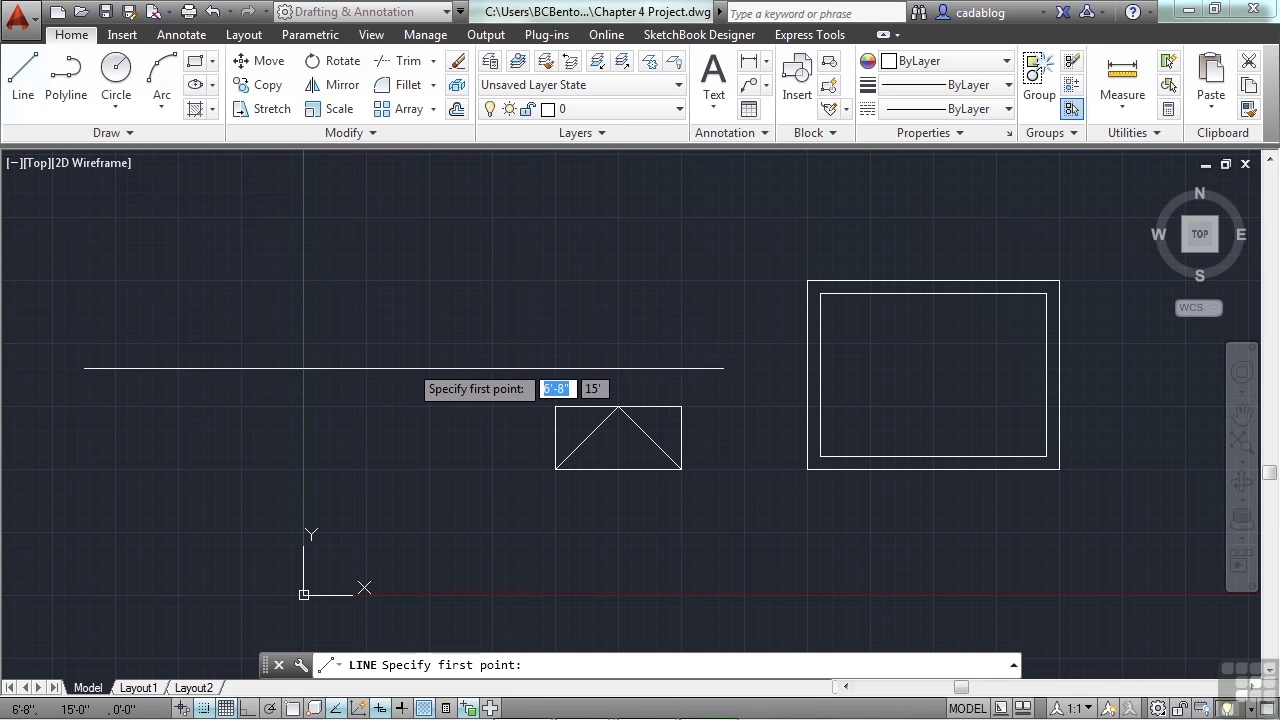
text(10)
key(Tab)
text(60)
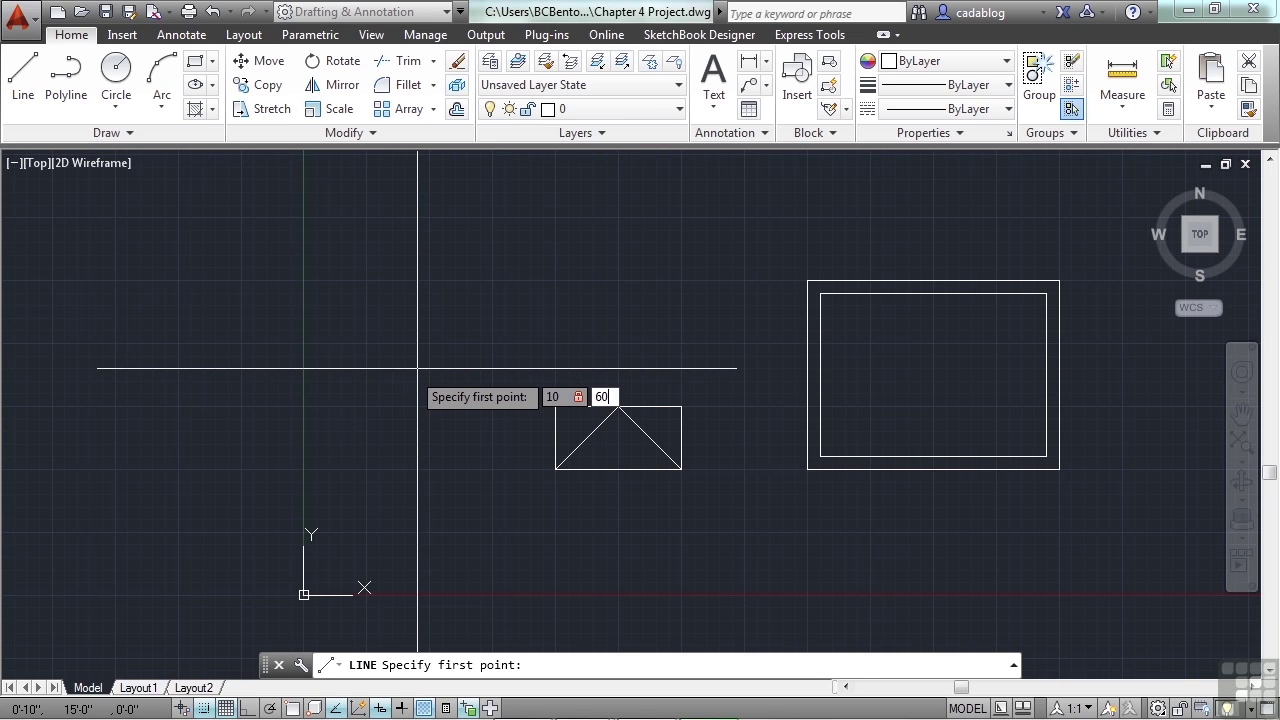
key(Return)
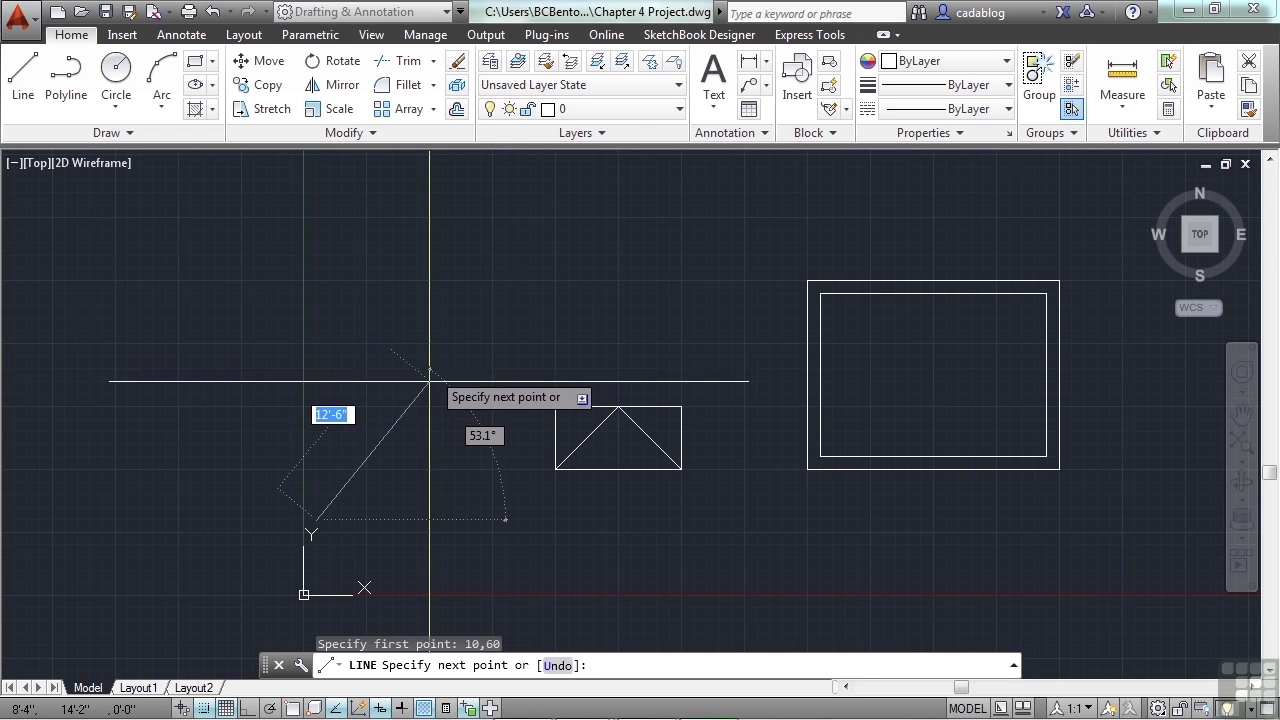
scroll(330, 528, up, 8)
scroll(337, 532, down, 4)
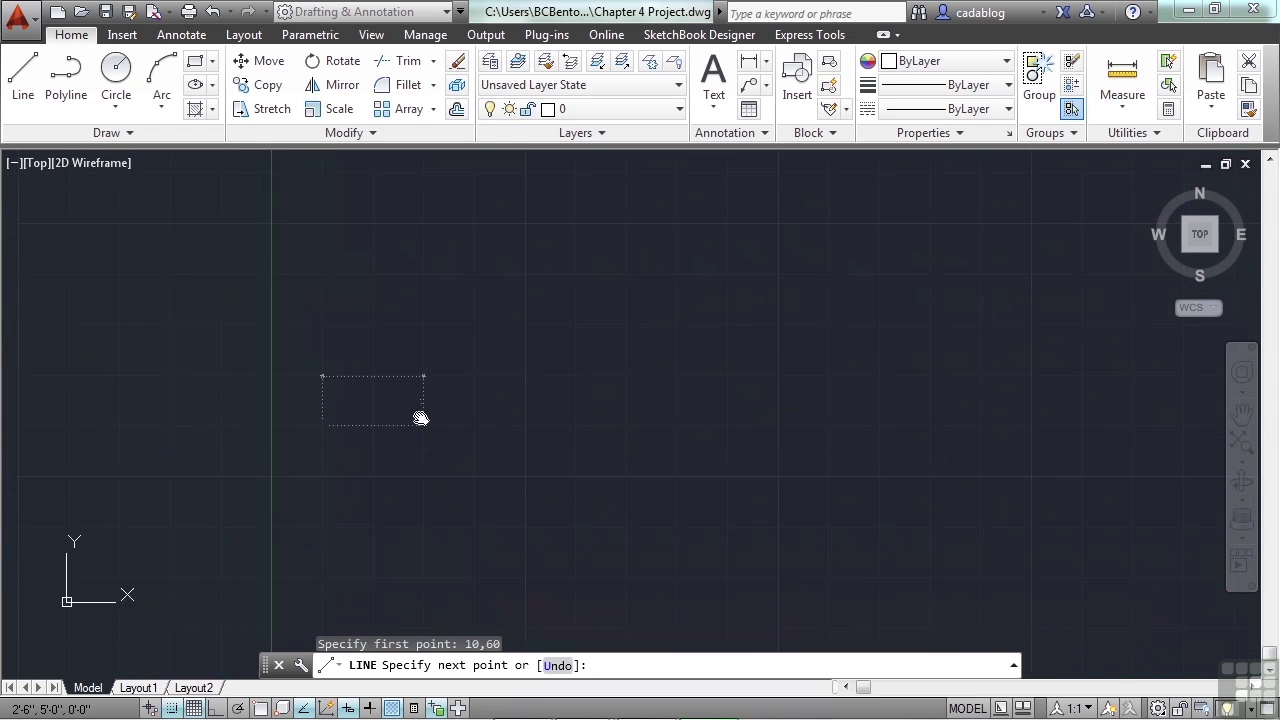
scroll(515, 319, up, 4)
middle_drag(515, 319, 523, 316)
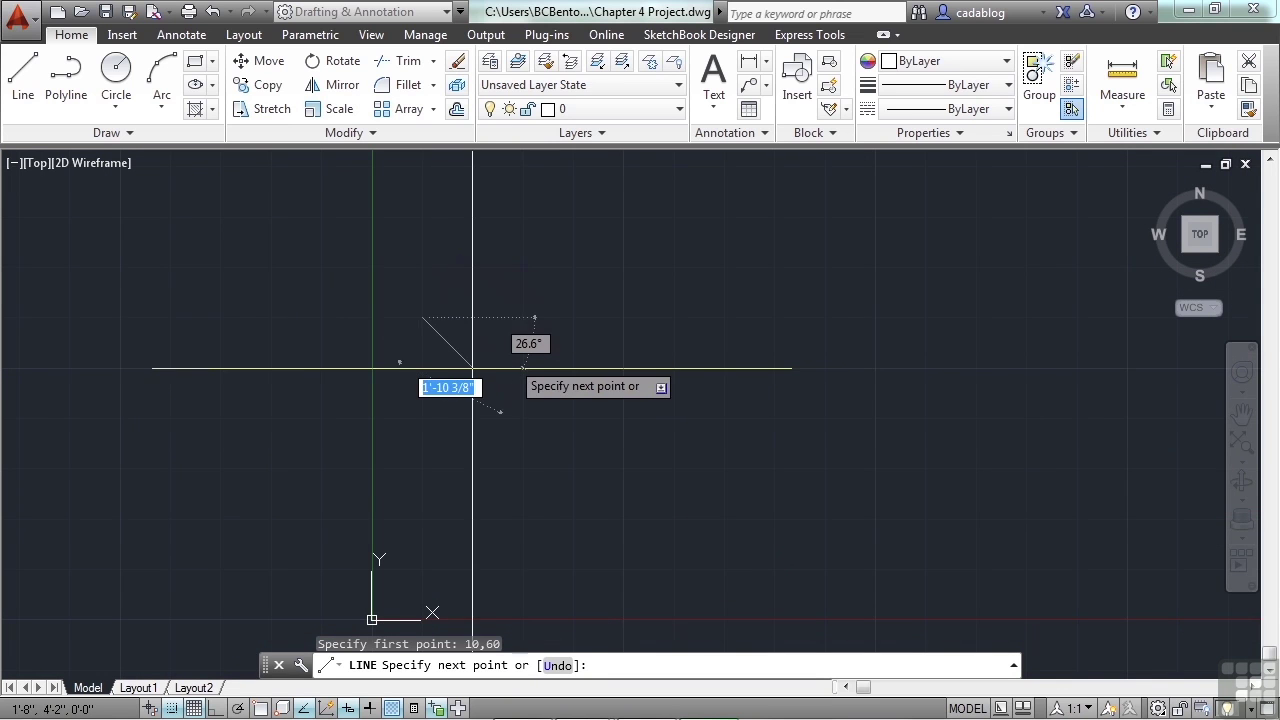
scroll(474, 350, down, 2)
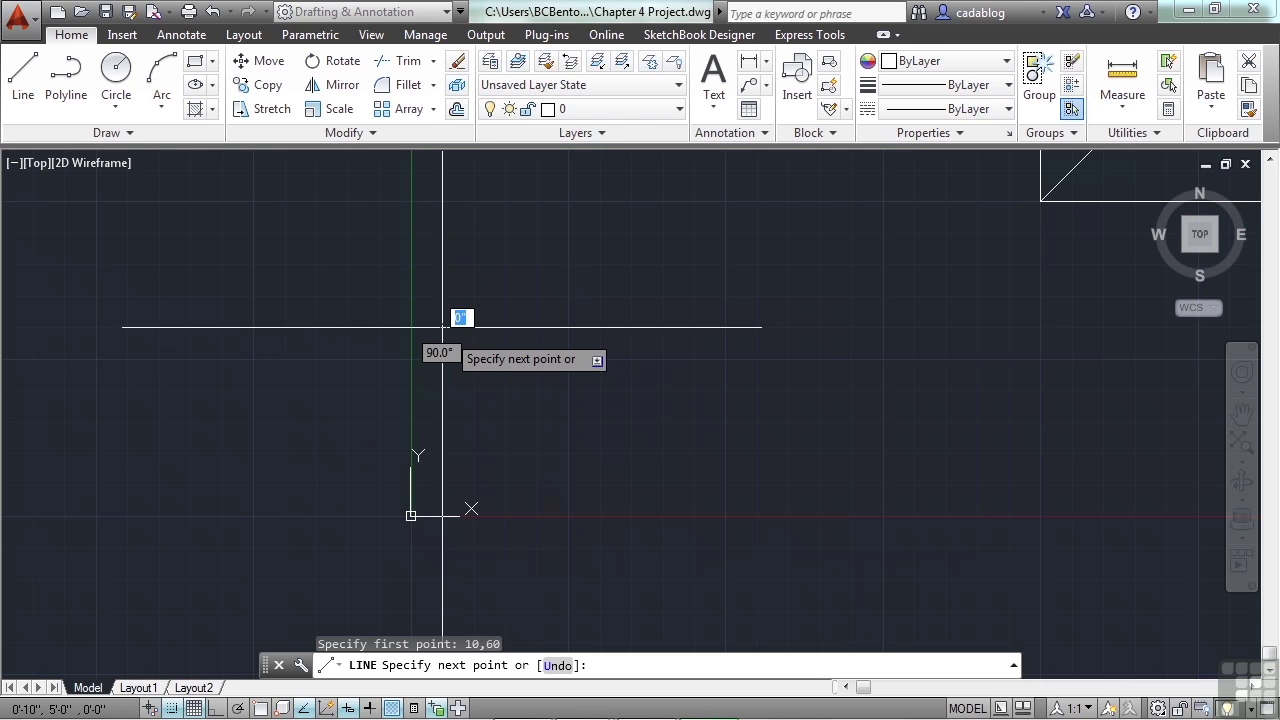
scroll(508, 358, down, 1)
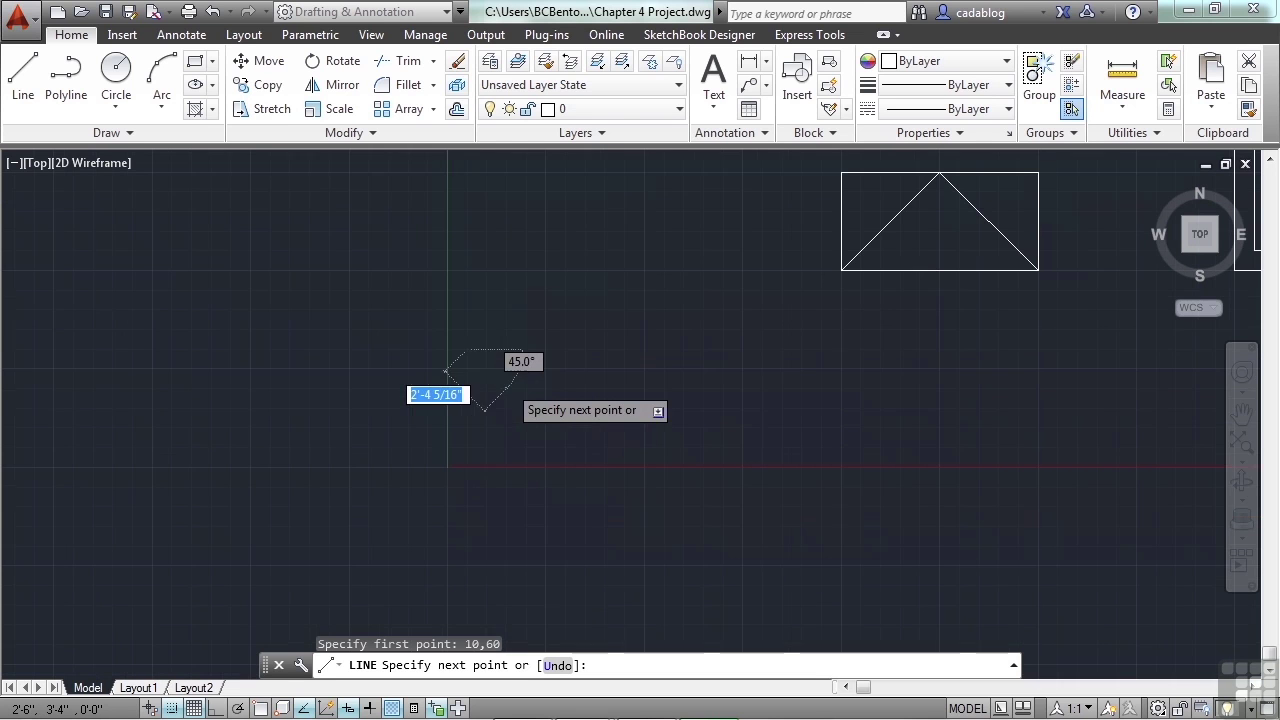
Step: Turn Ortho off and enter 50,60 as the line's next point
scroll(545, 368, up, 2)
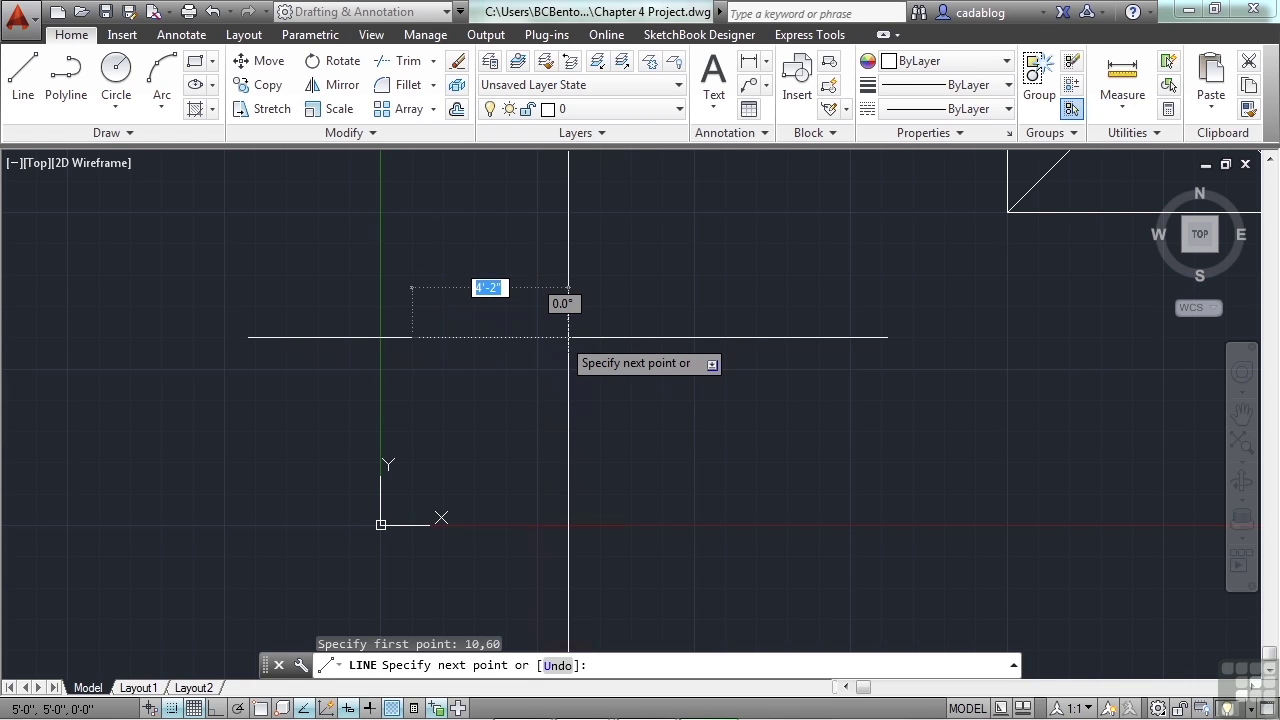
key(F8)
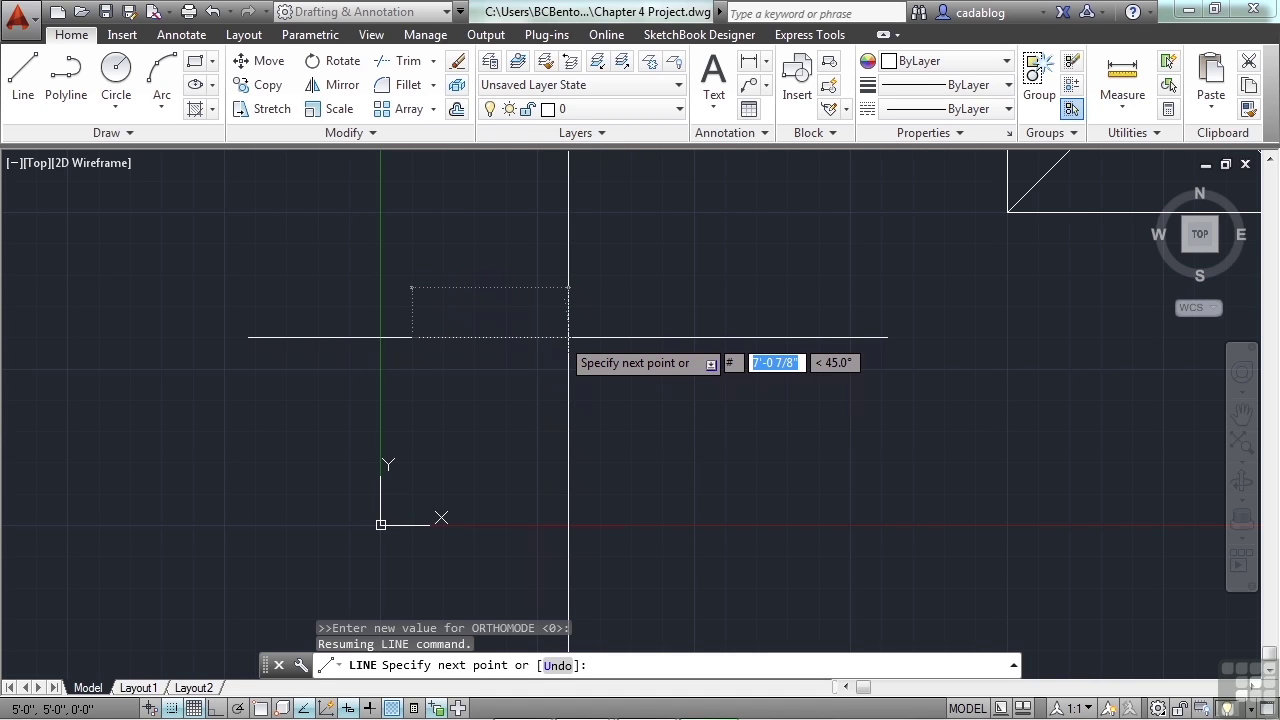
text(50)
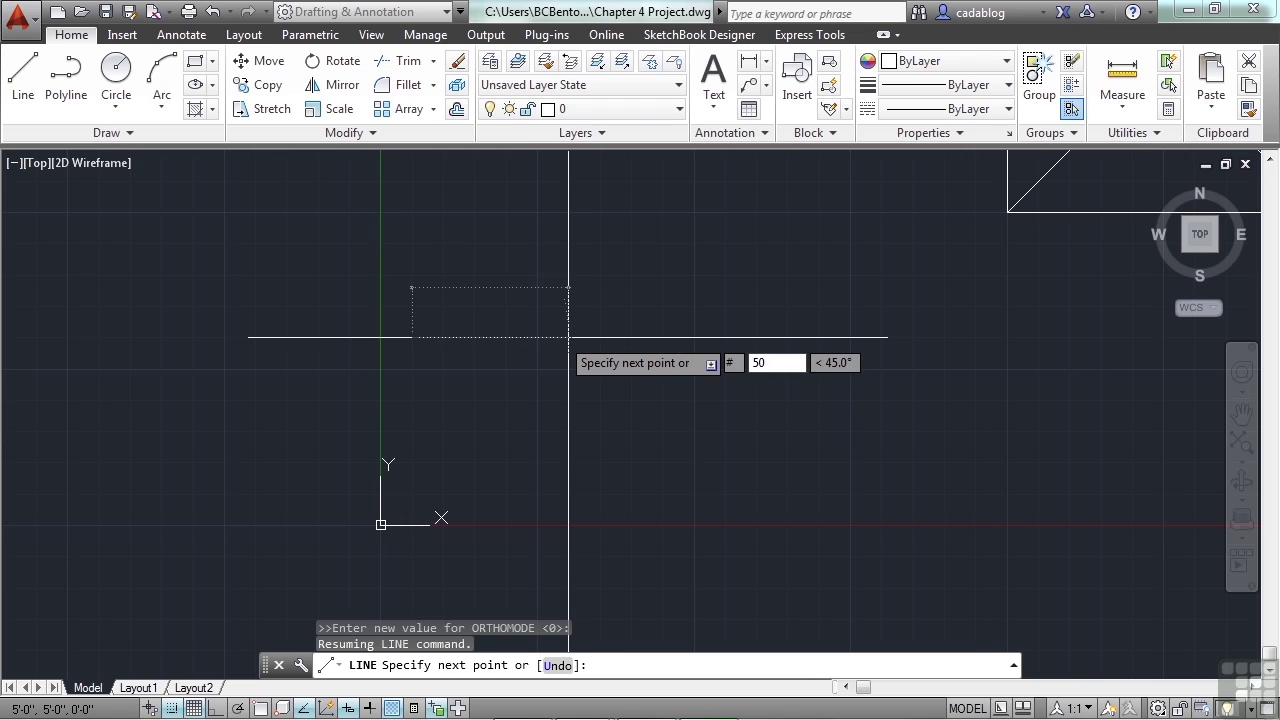
key(Tab)
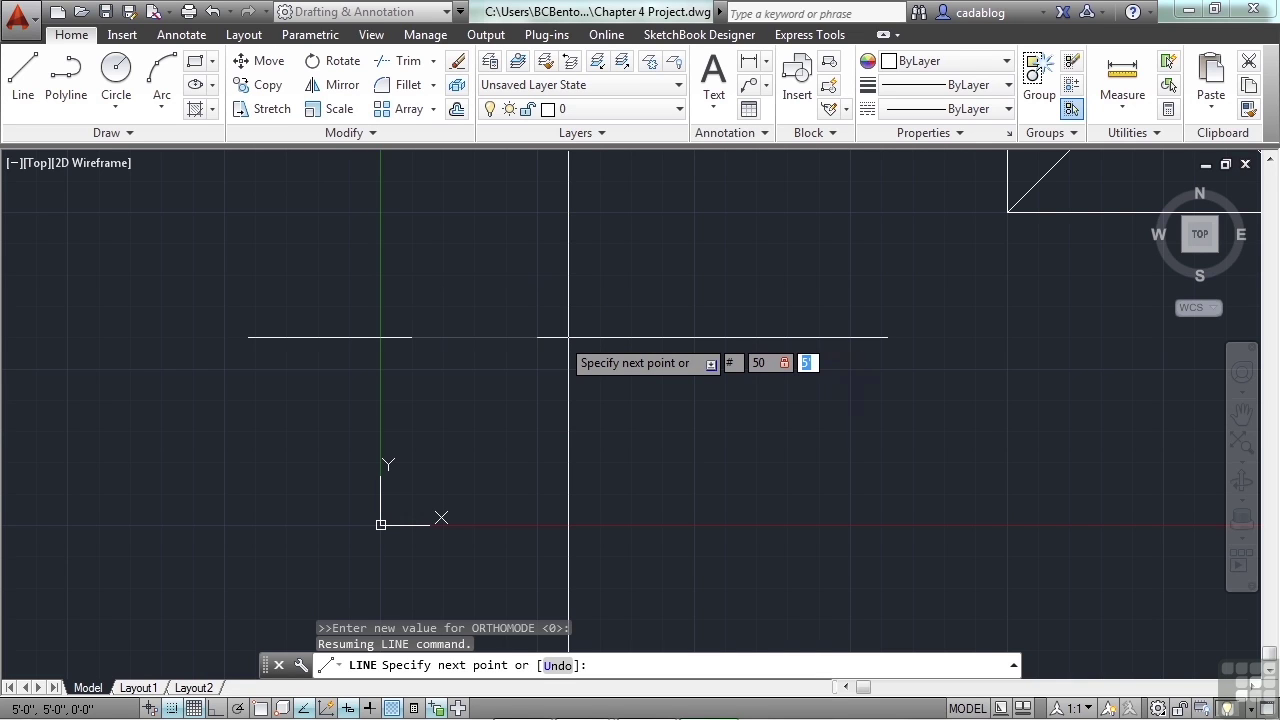
text(60)
Step: Confirm the 50,60 endpoint, then draw a 4'-2" (50) horizontal line below it
key(Return)
key(Return)
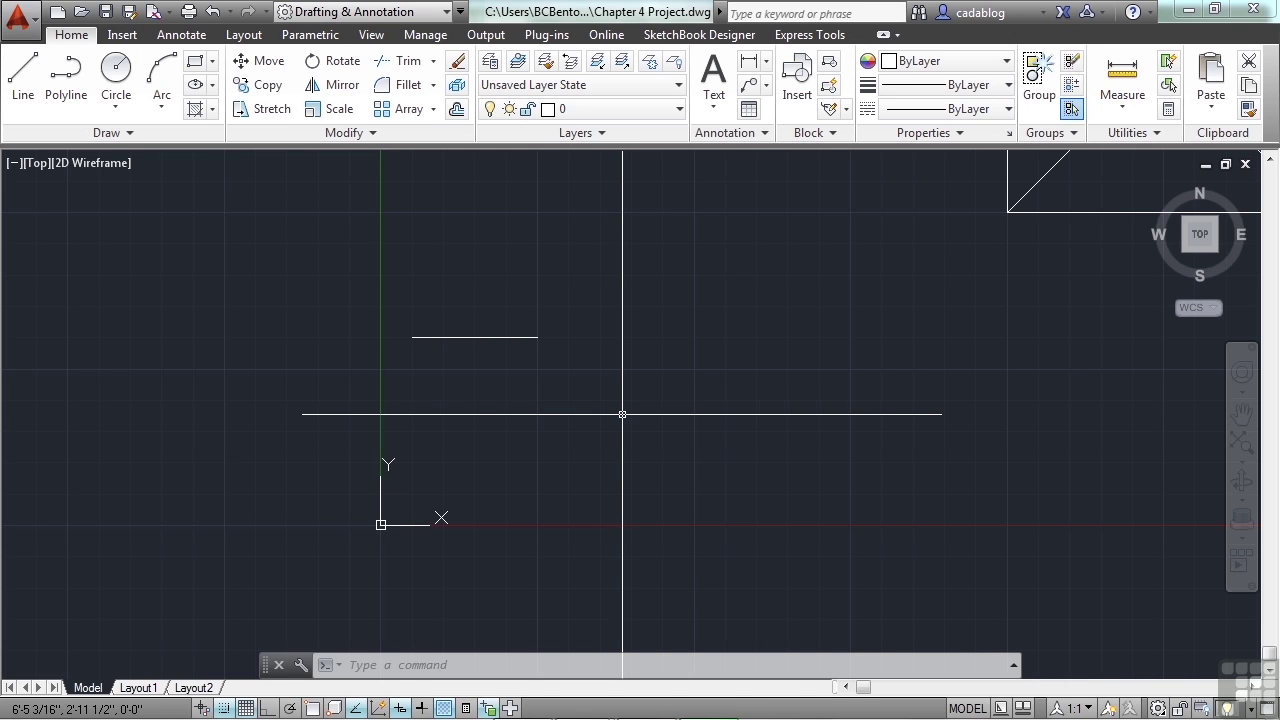
text(l)
key(Return)
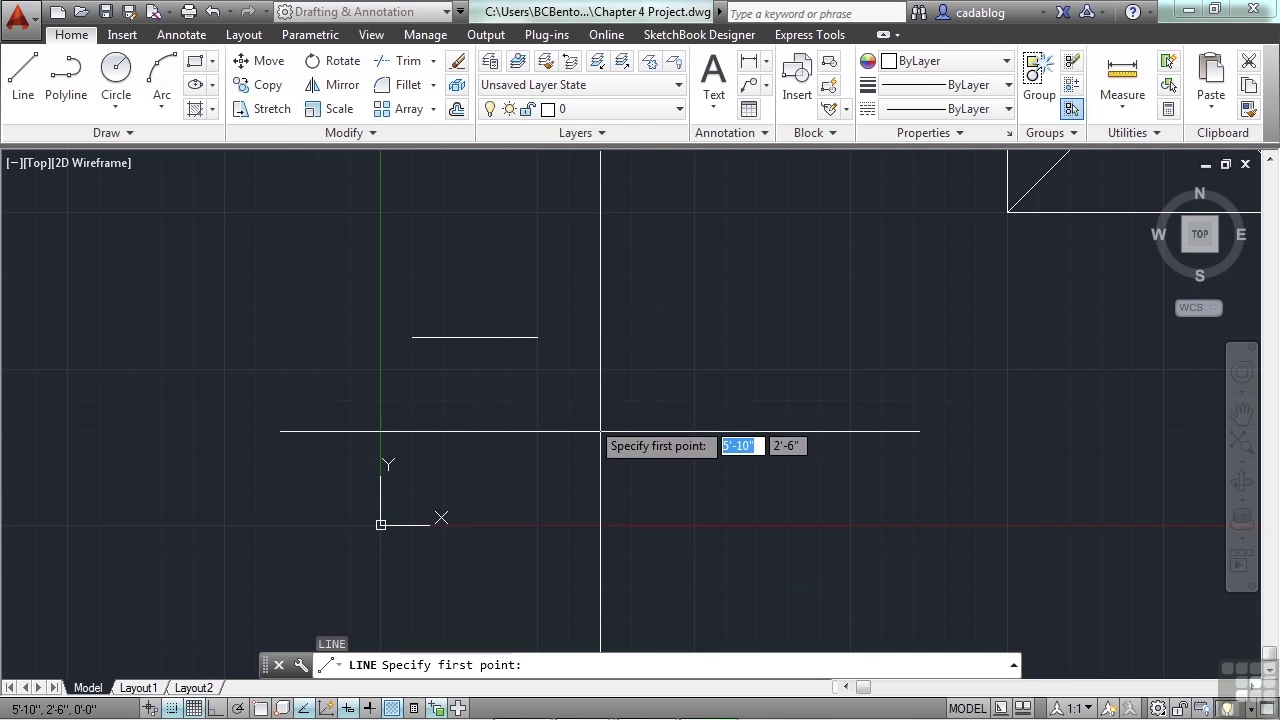
click(412, 400)
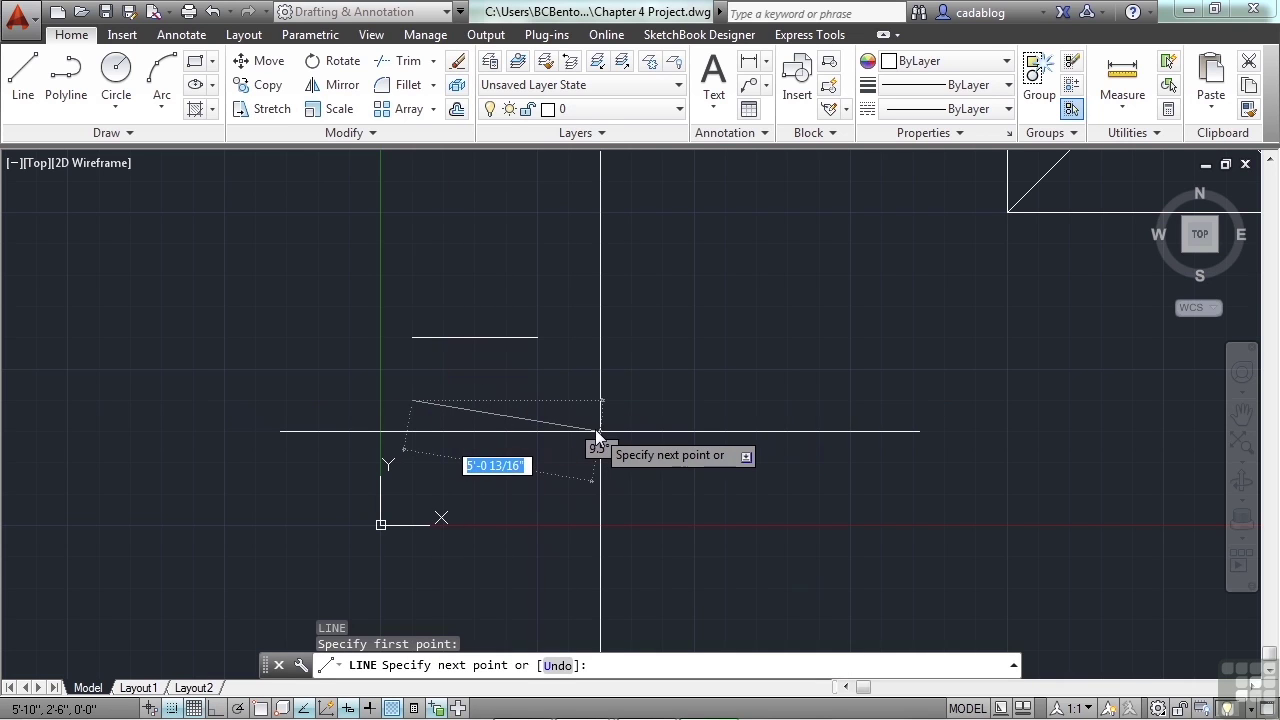
text(50)
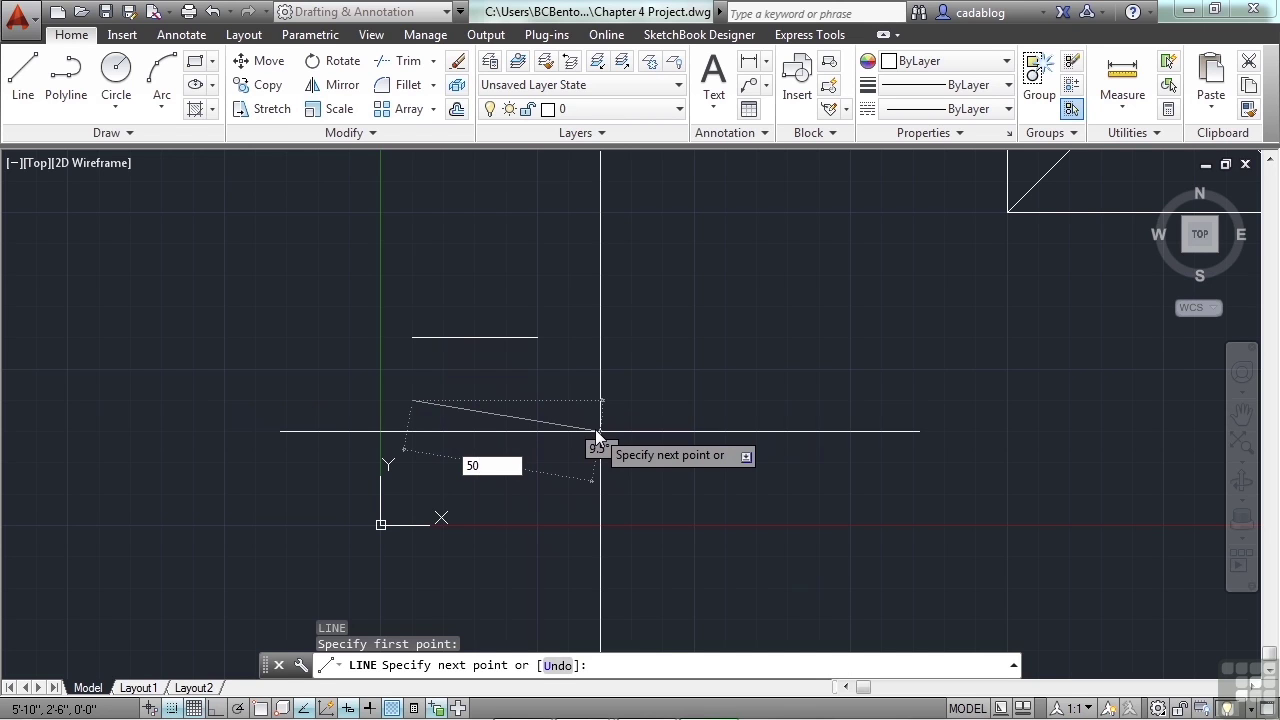
key(Tab)
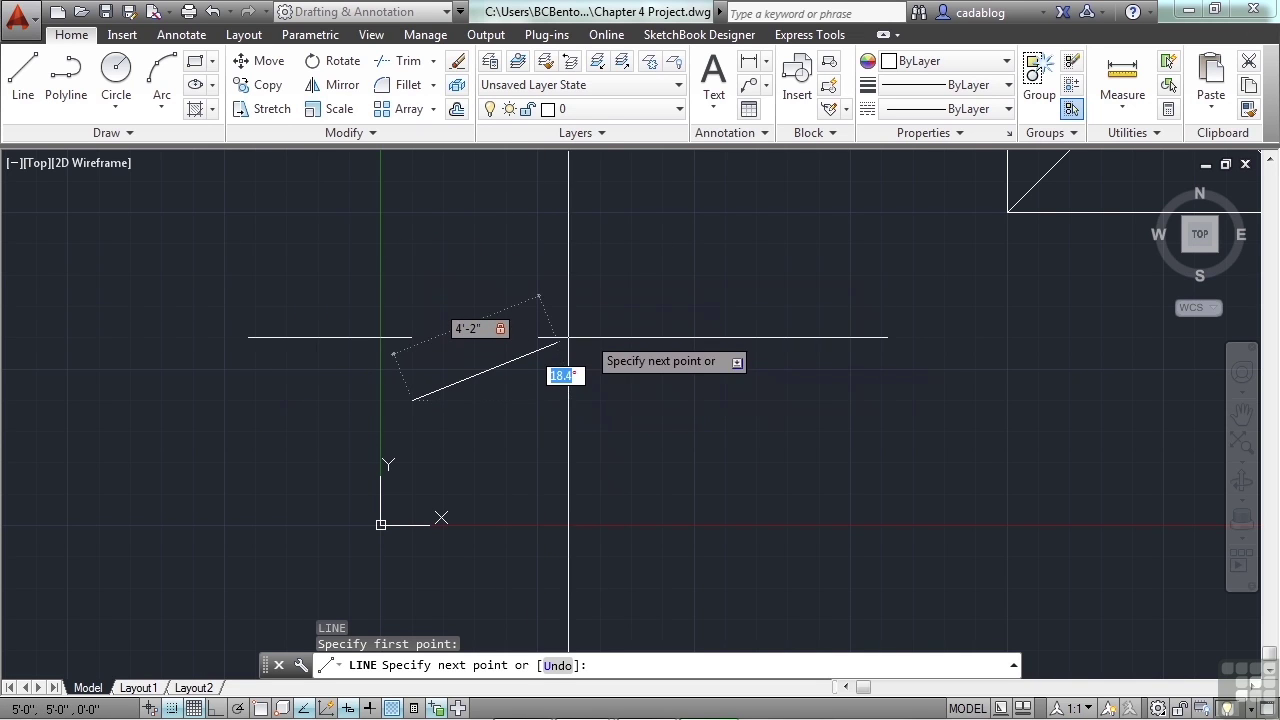
click(600, 400)
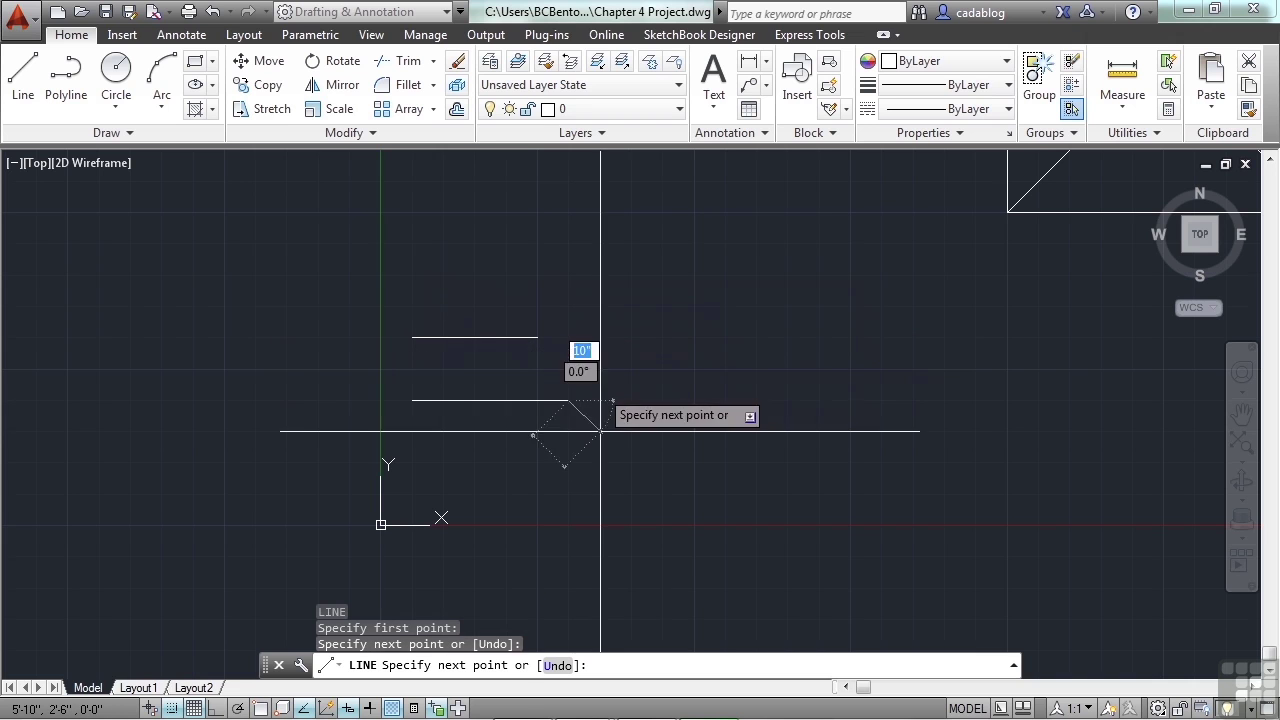
key(Return)
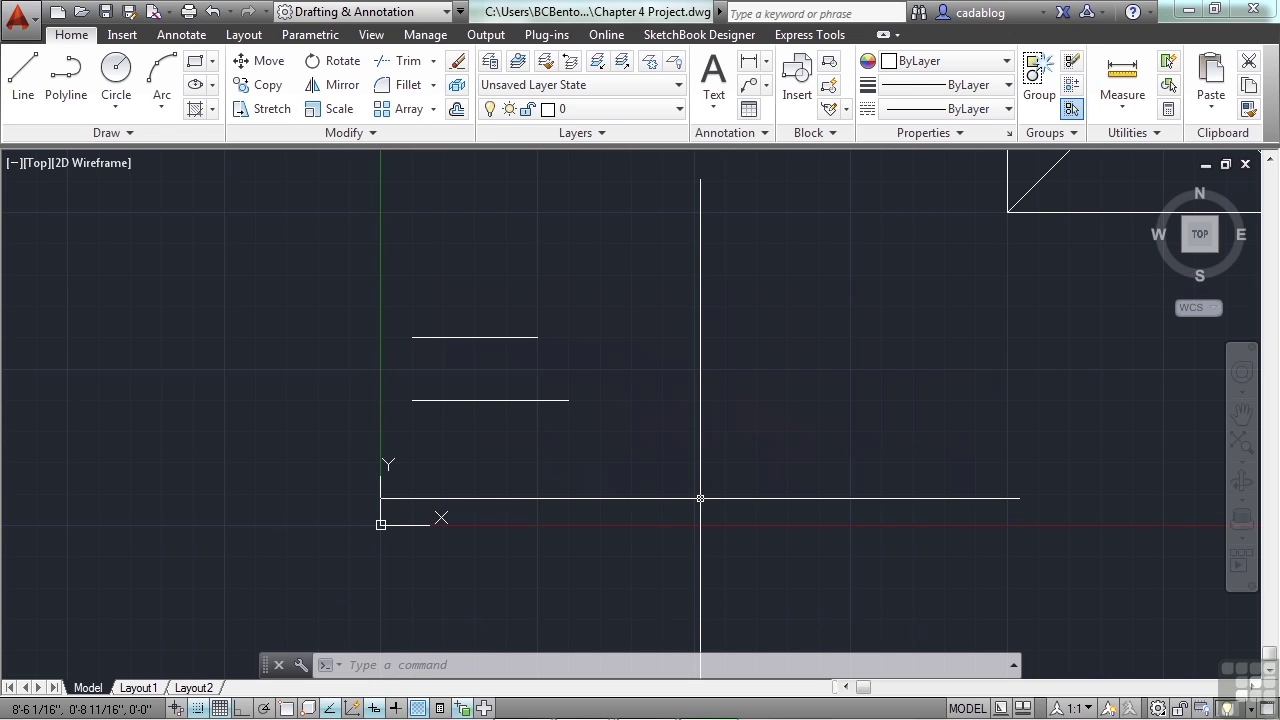
Step: Draw a 3-unit line straight up (@3<90) from a point on the lower line
text(L)
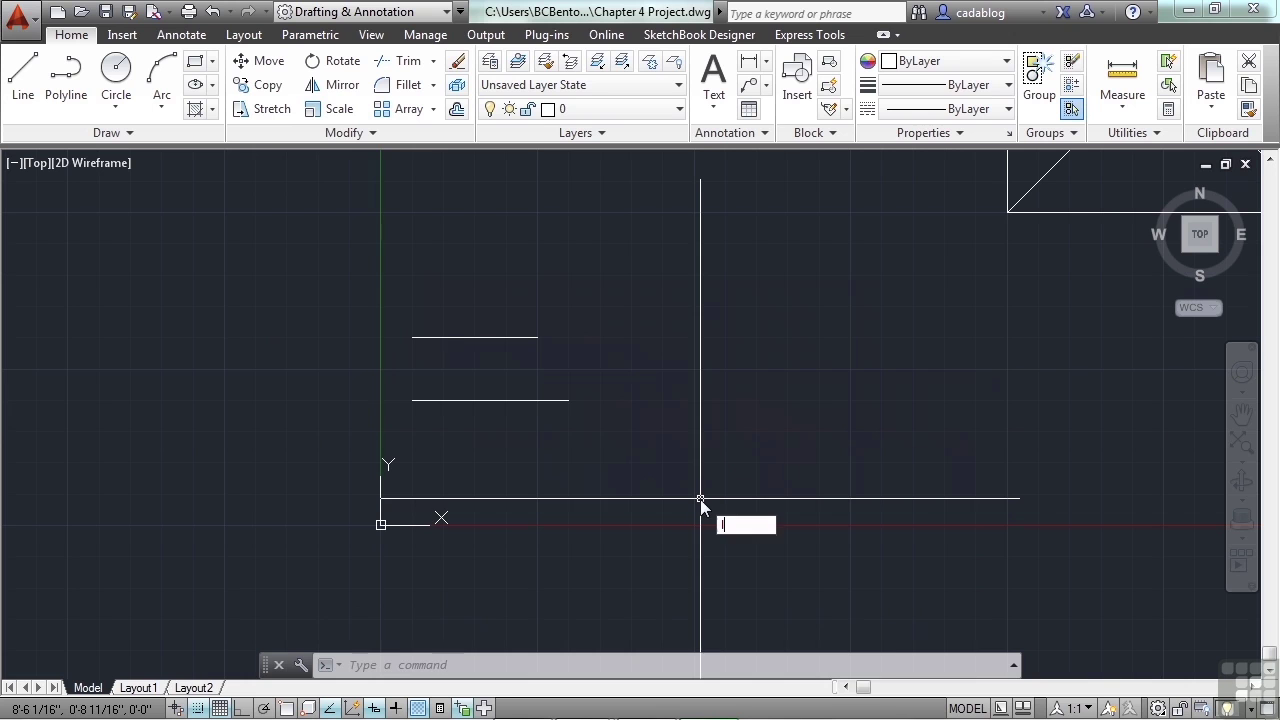
key(Return)
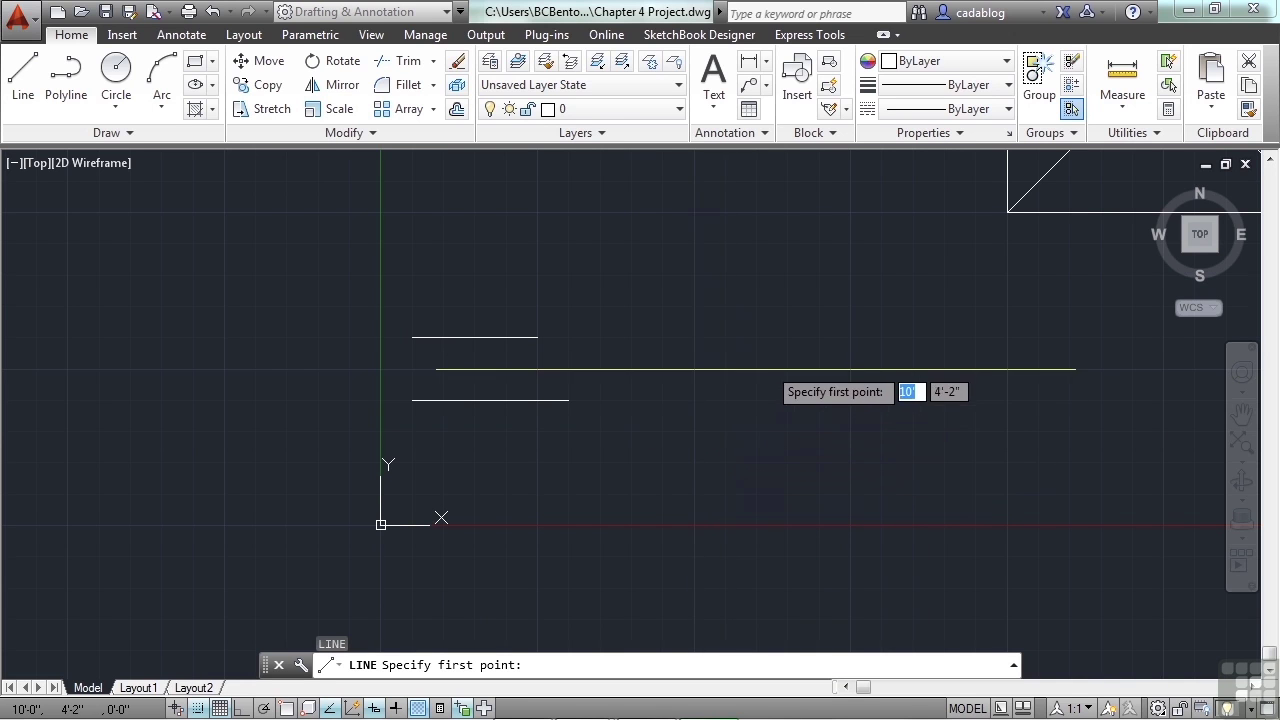
click(725, 400)
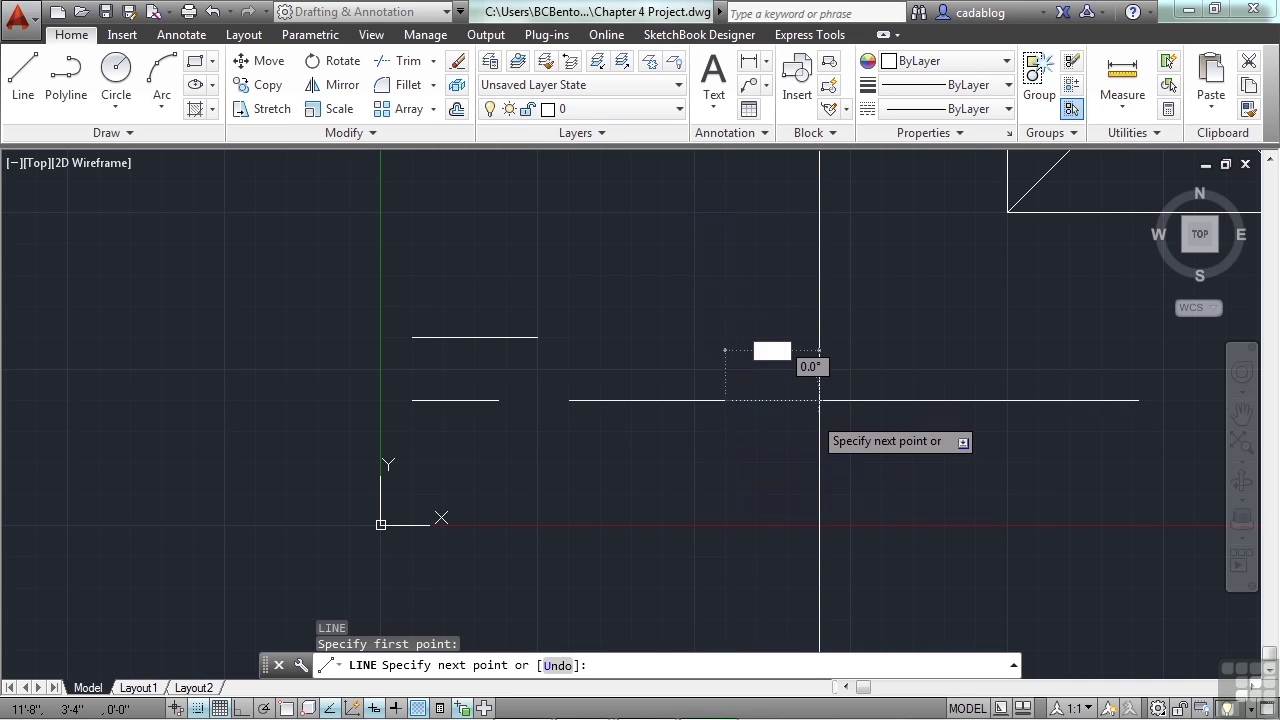
text(@3)
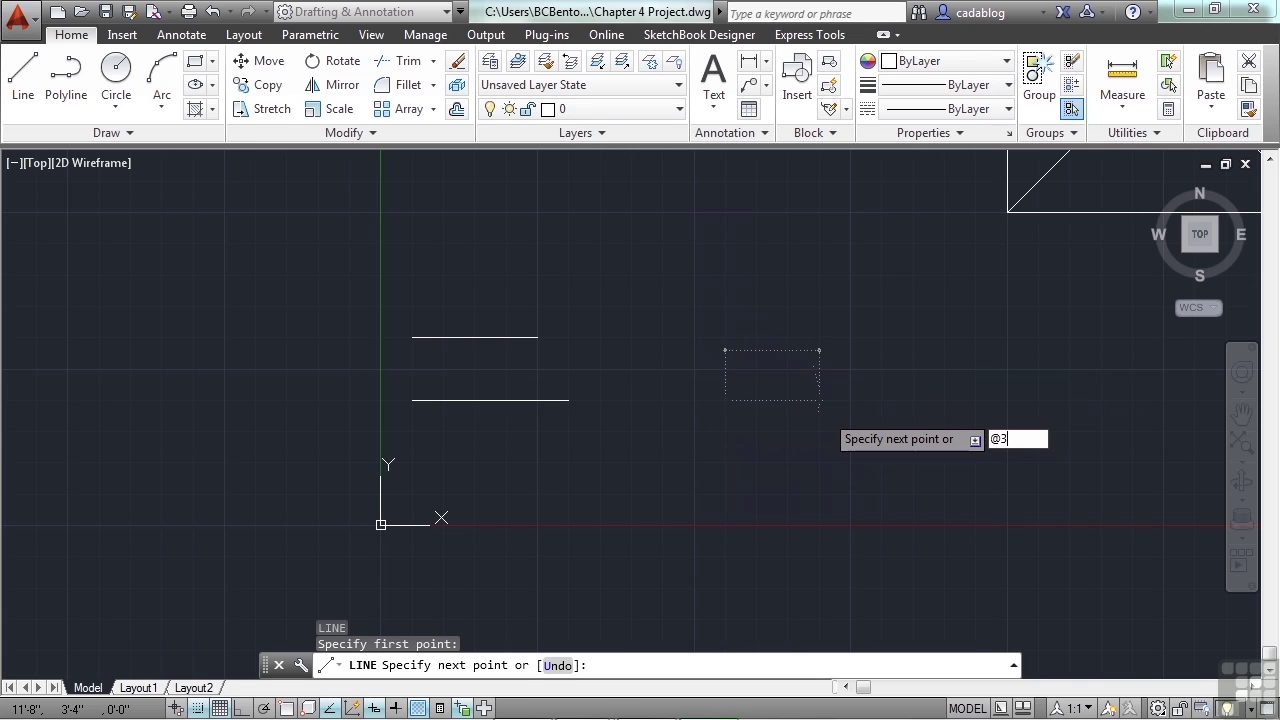
key(Tab)
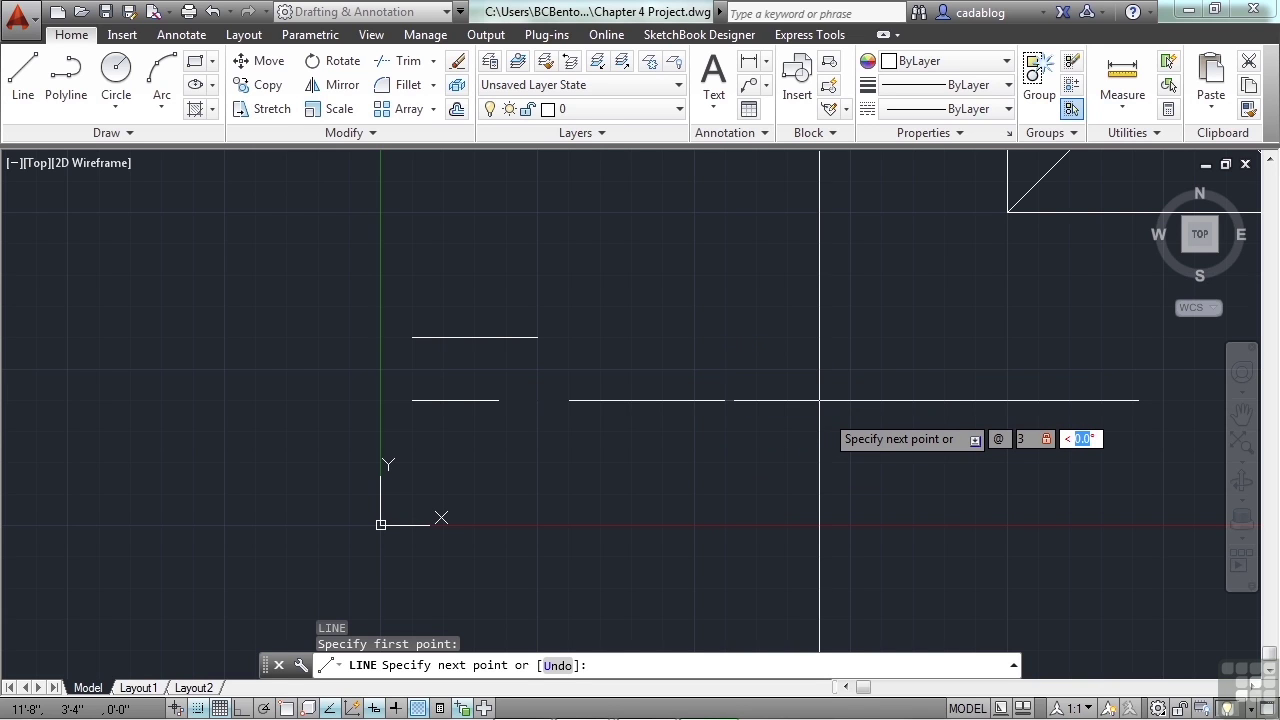
text(90)
key(Return)
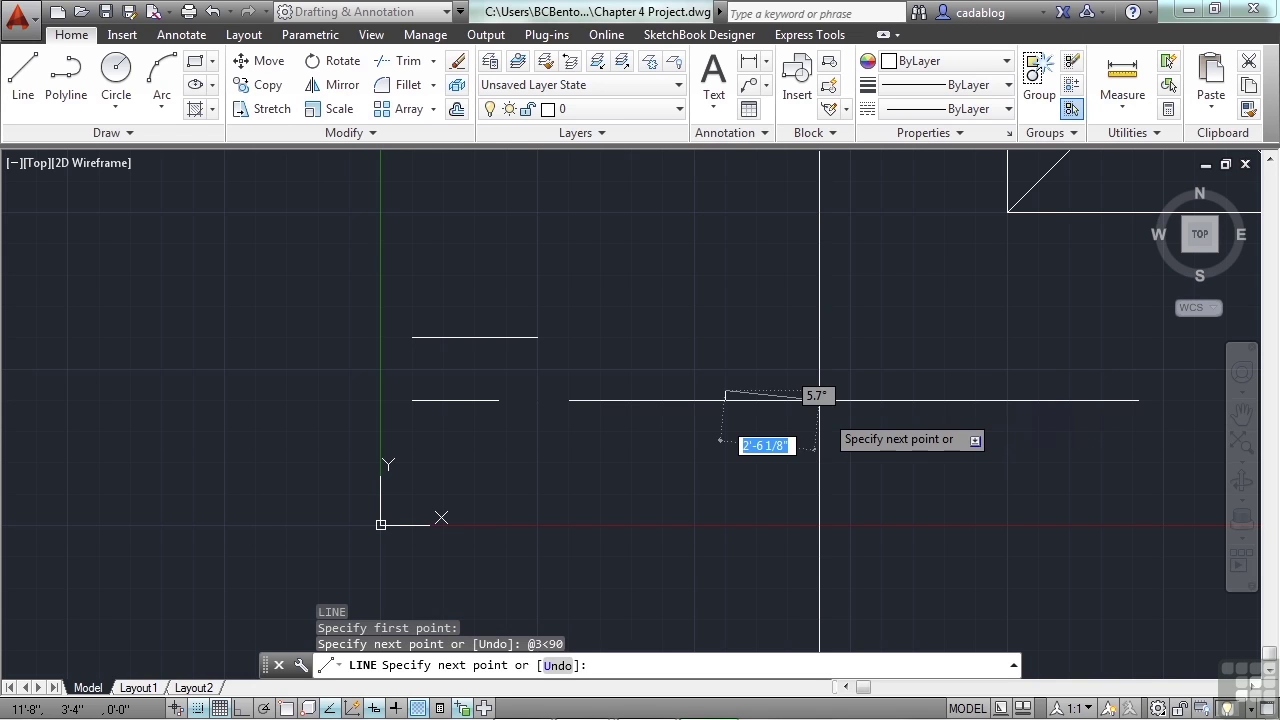
scroll(754, 420, up, 5)
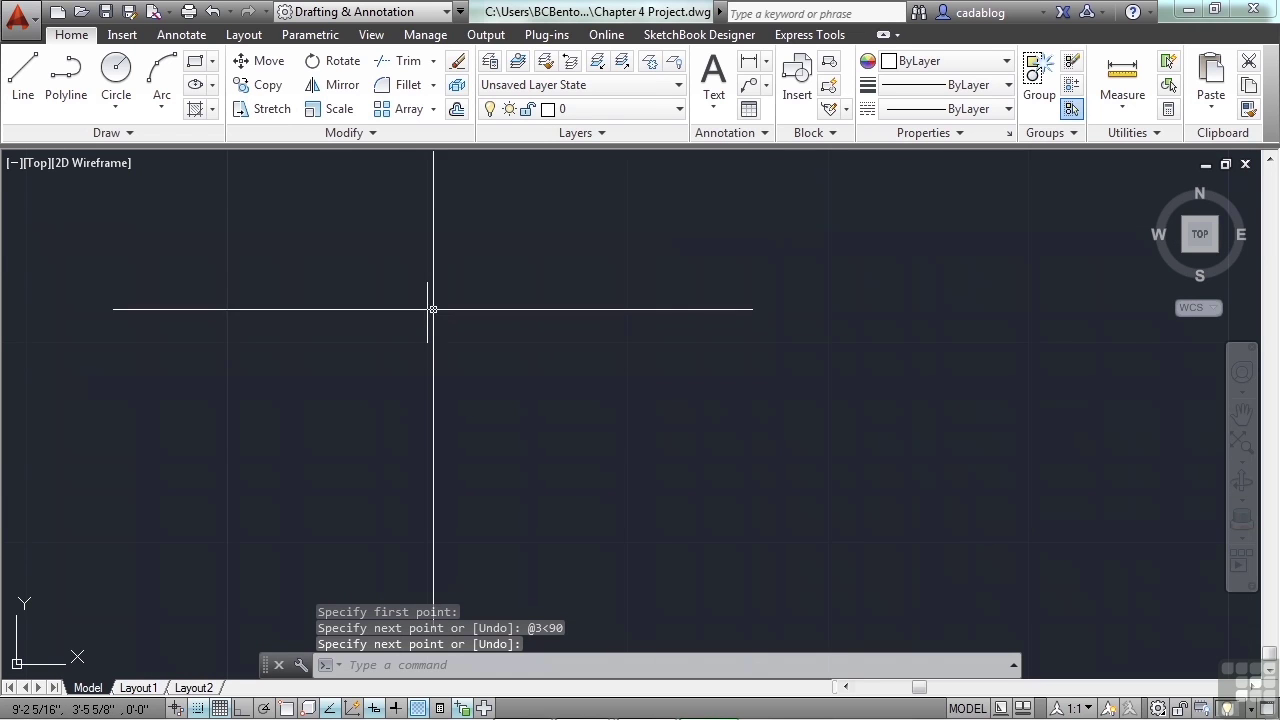
Step: Draw a 20-unit line at 45 degrees from the vertical line's lower end
key(Return)
key(Return)
click(427, 341)
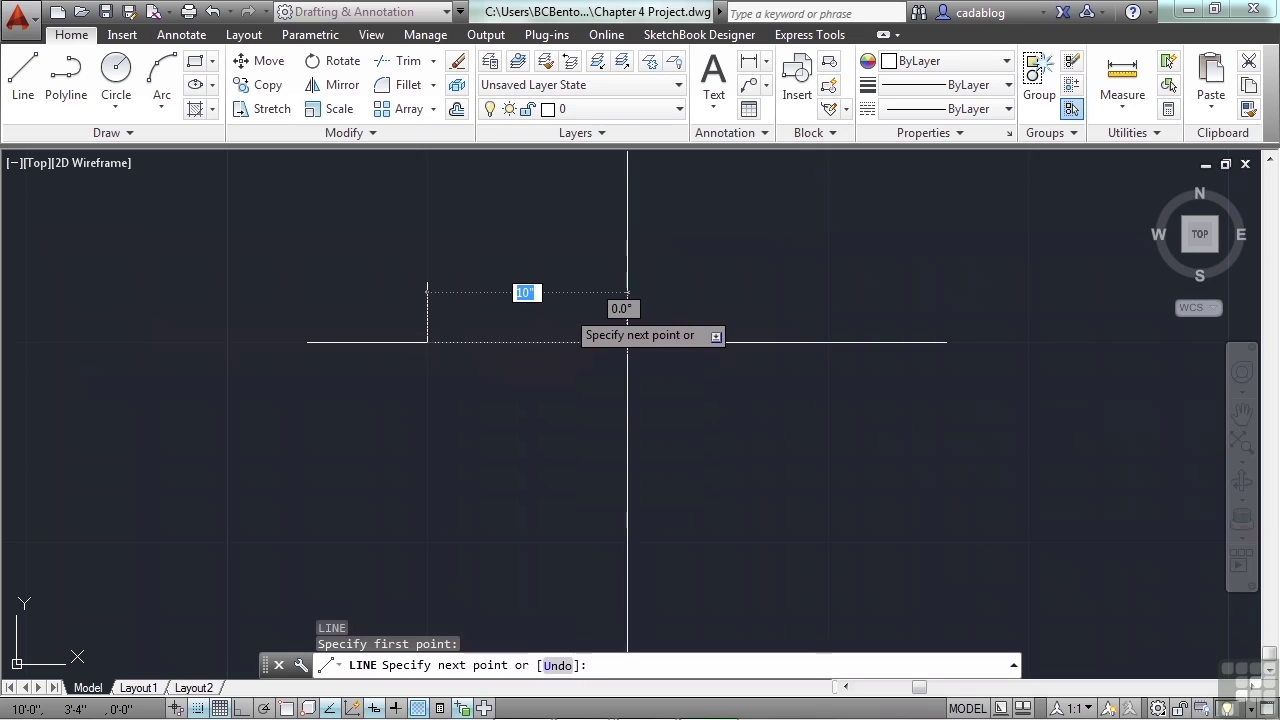
key(F8)
key(F8)
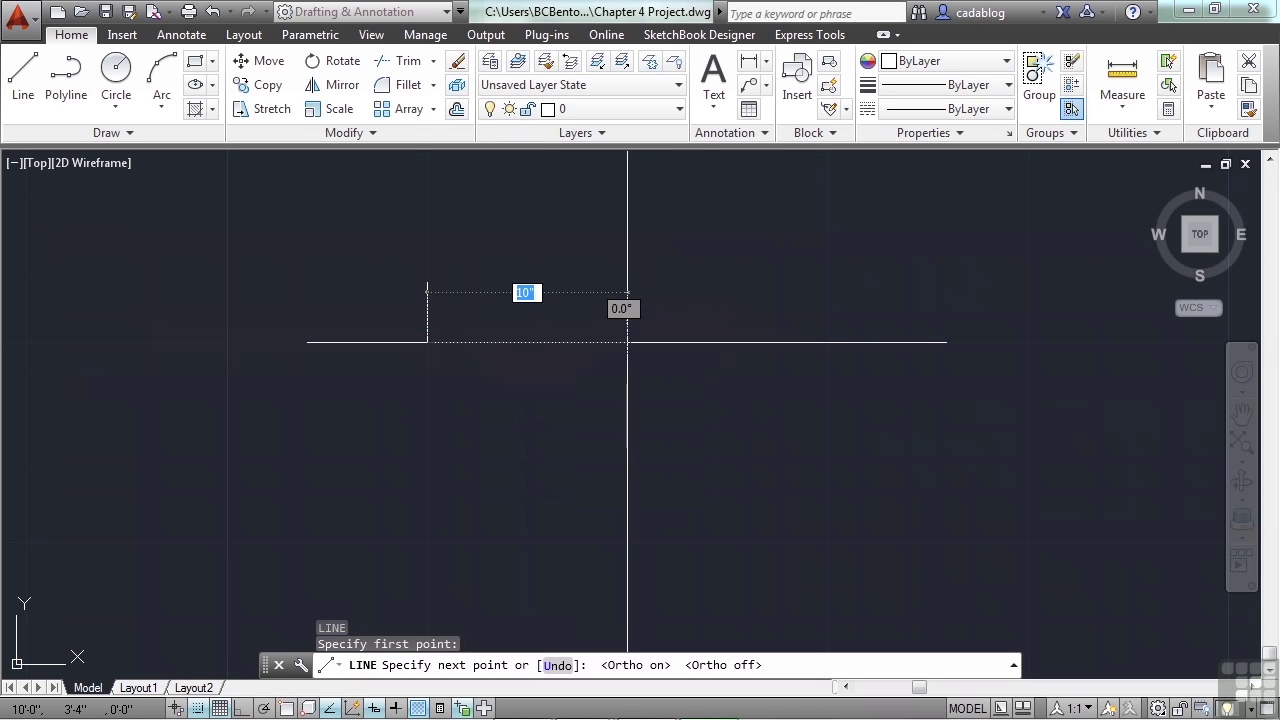
text(20)
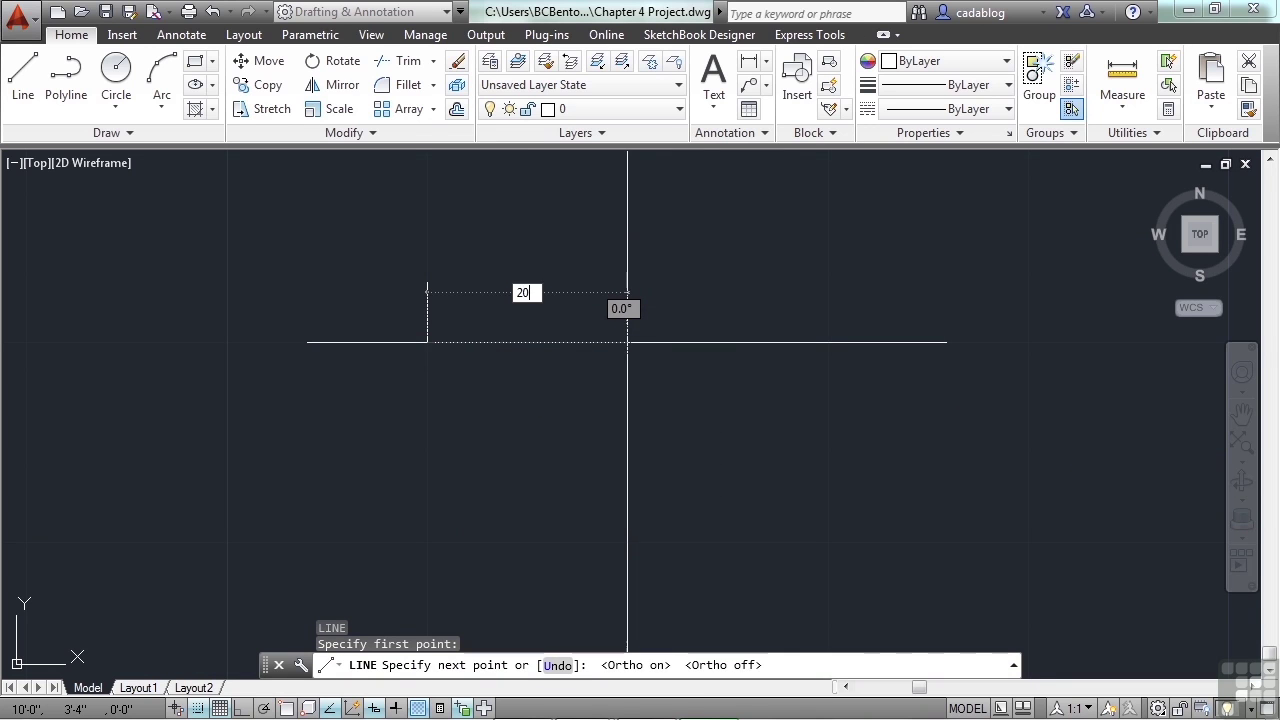
key(Tab)
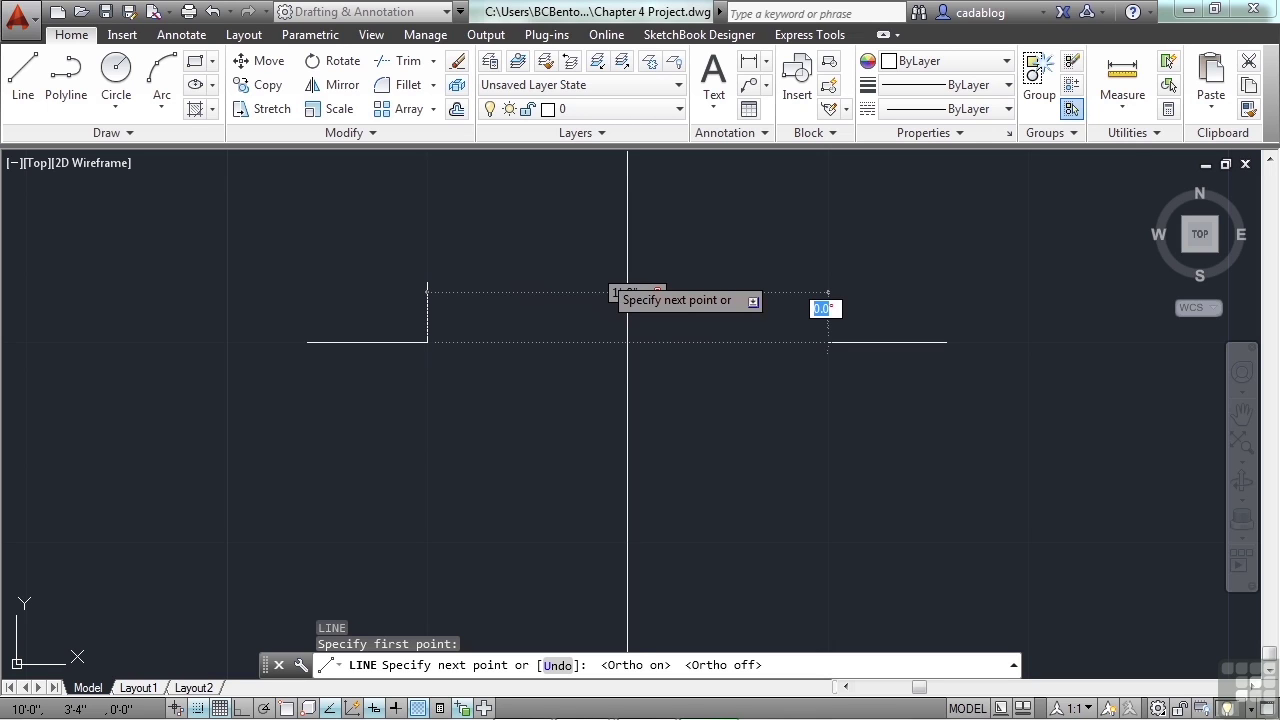
text(45)
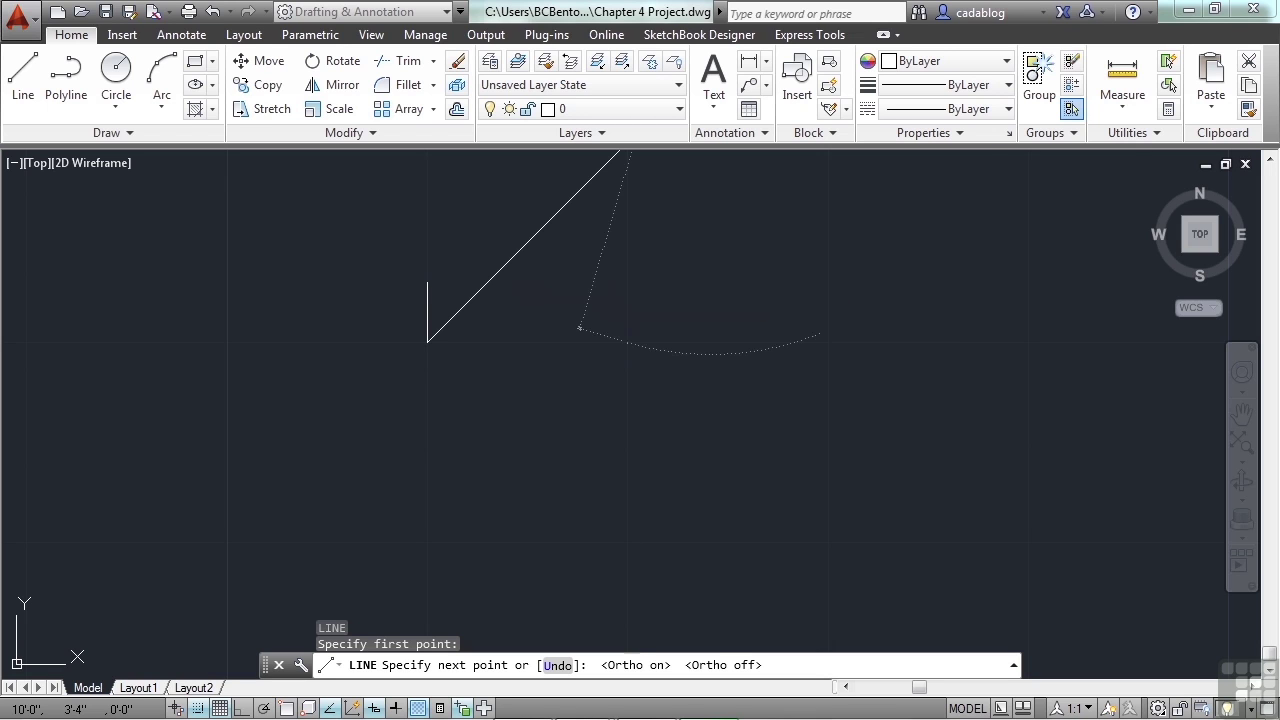
key(Return)
key(Return)
scroll(585, 480, down, 3)
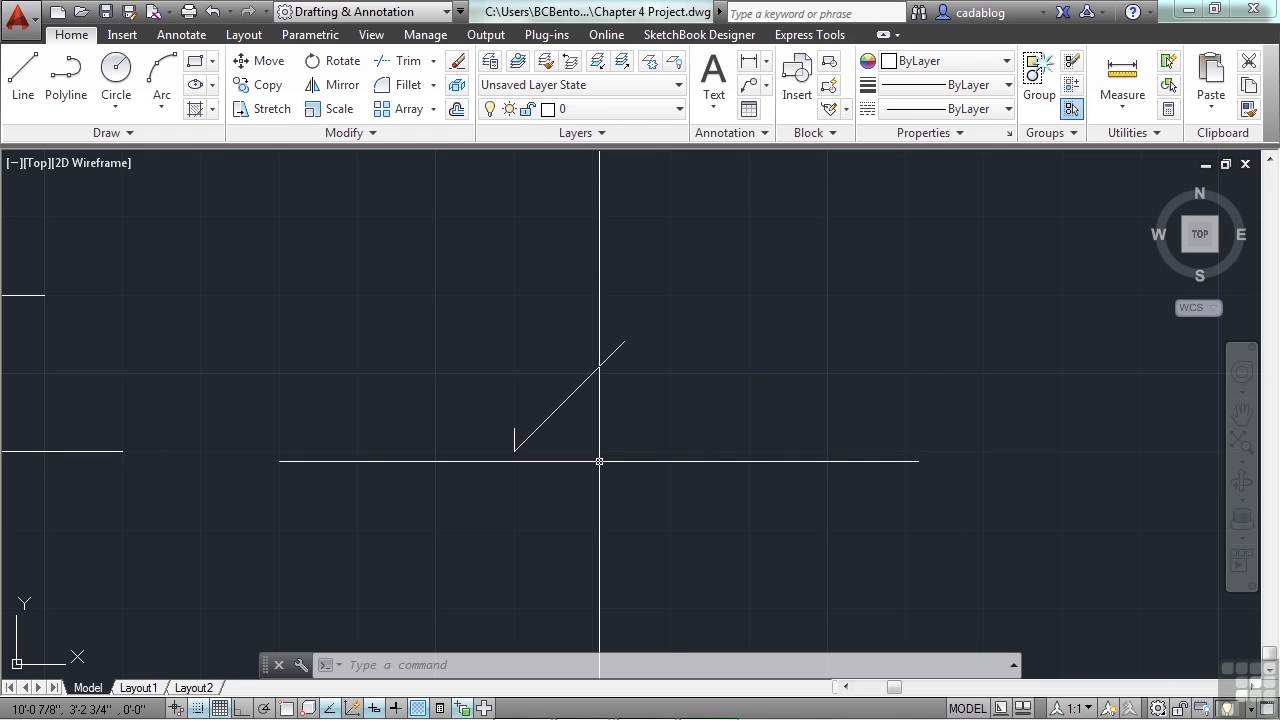
Step: Zoom to extents to frame the new lines beside the rectangles, then save
middle_click(669, 414)
scroll(669, 414, down, 2)
scroll(533, 404, up, 2)
scroll(533, 404, down, 2)
mouse_move(557, 369)
middle_down()
mouse_move(580, 349)
mouse_move(564, 357)
middle_up()
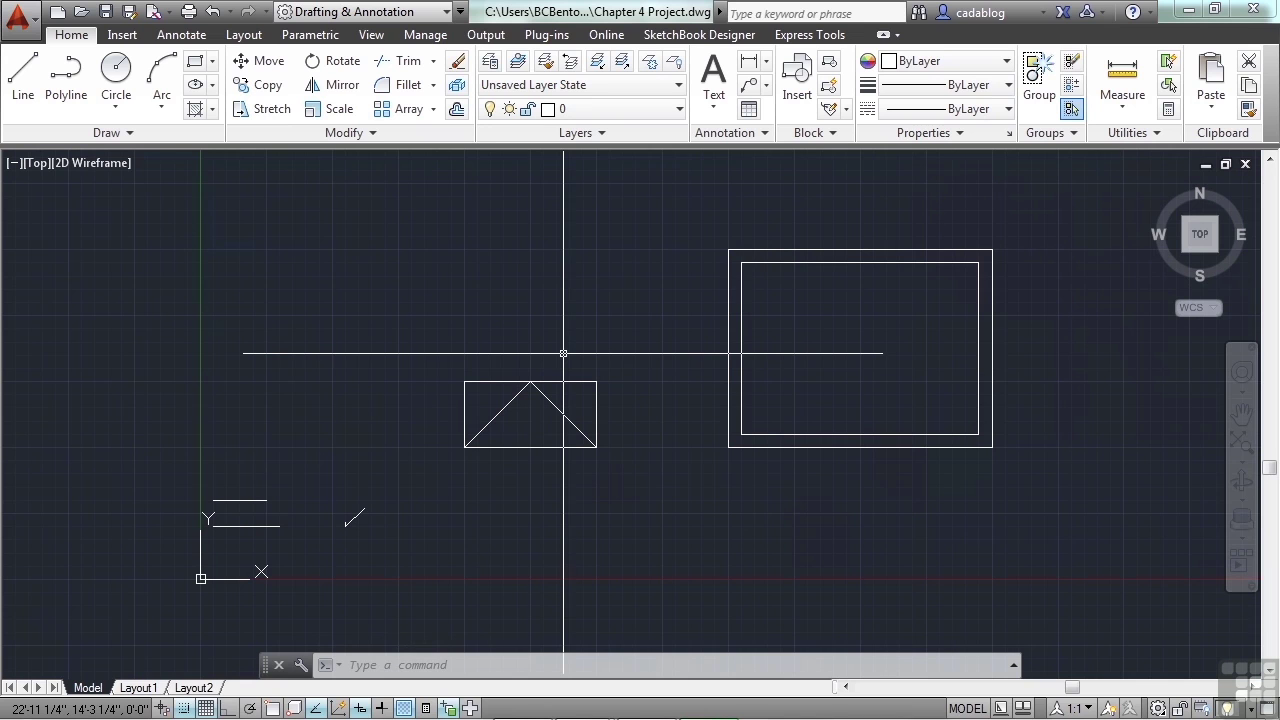
key(ctrl+s)
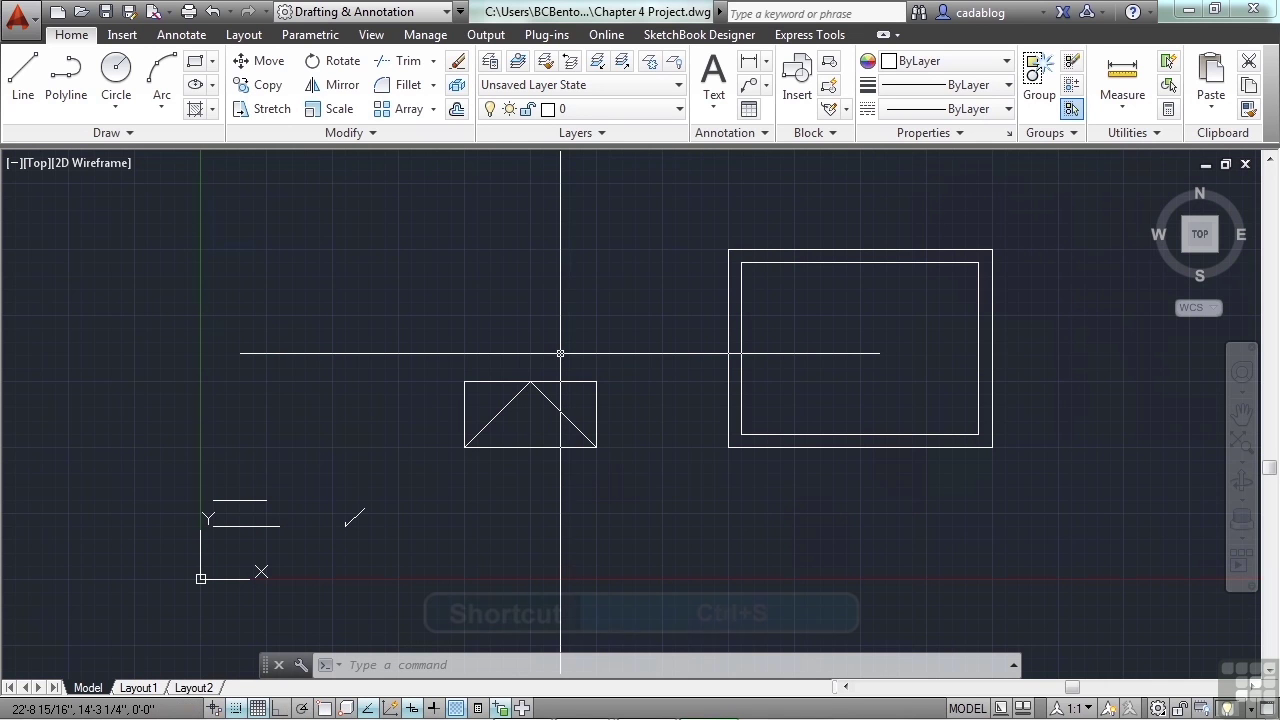